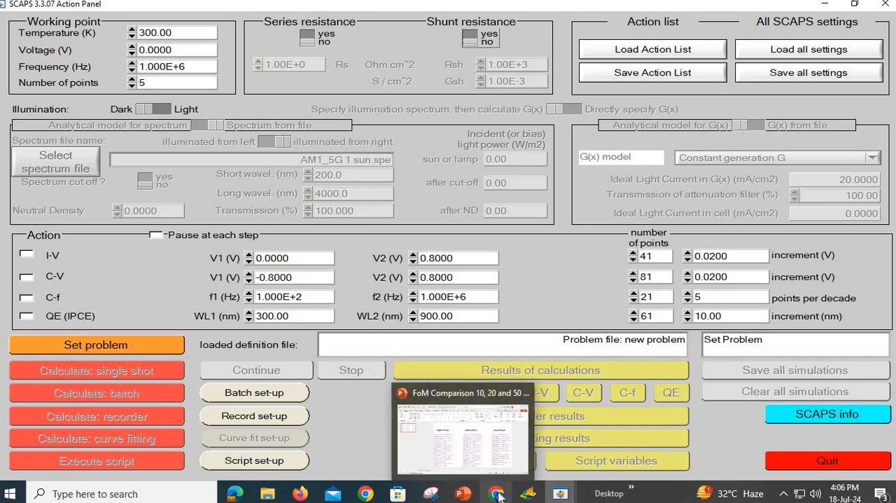
Step: Switch to the OriginPro video in Chrome, view its YouTube channel page in a new tab, and close that tab
click(518, 406)
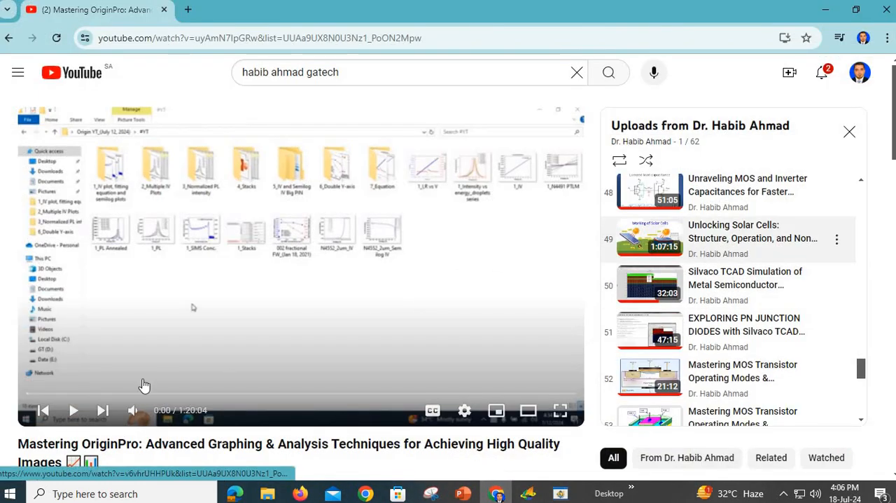
scroll(105, 353, down, 2)
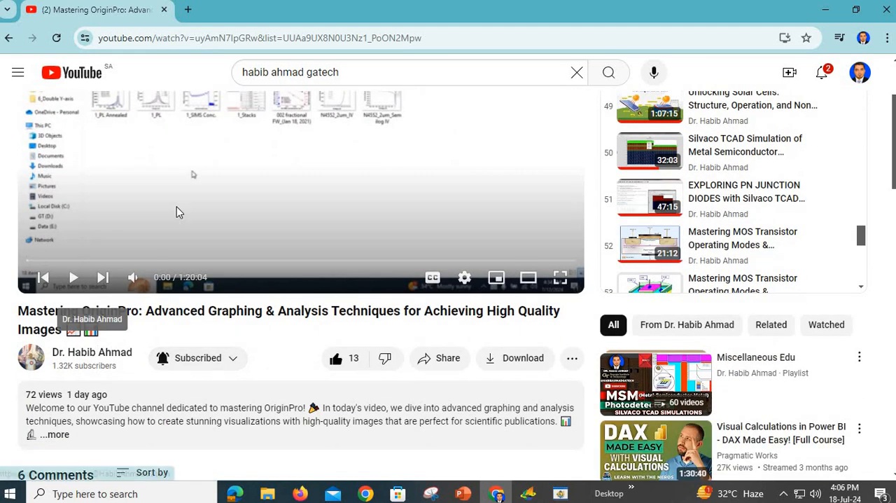
right_click(98, 352)
click(182, 196)
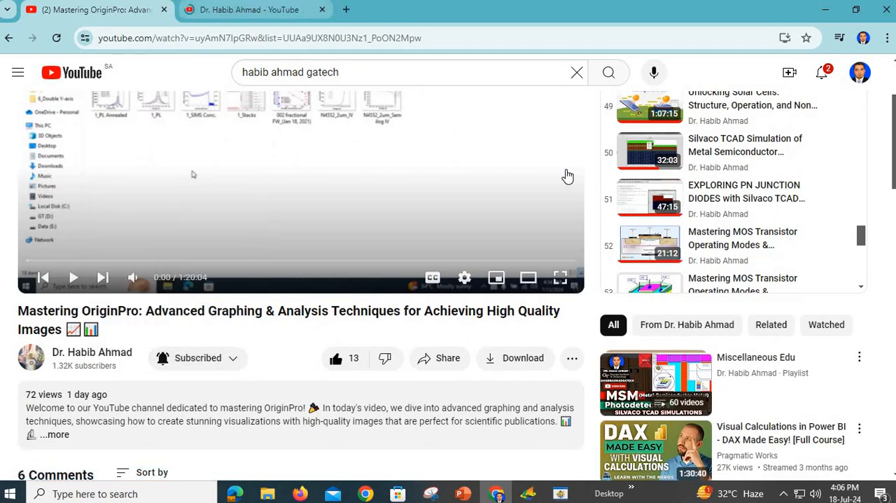
key(ctrl+Tab)
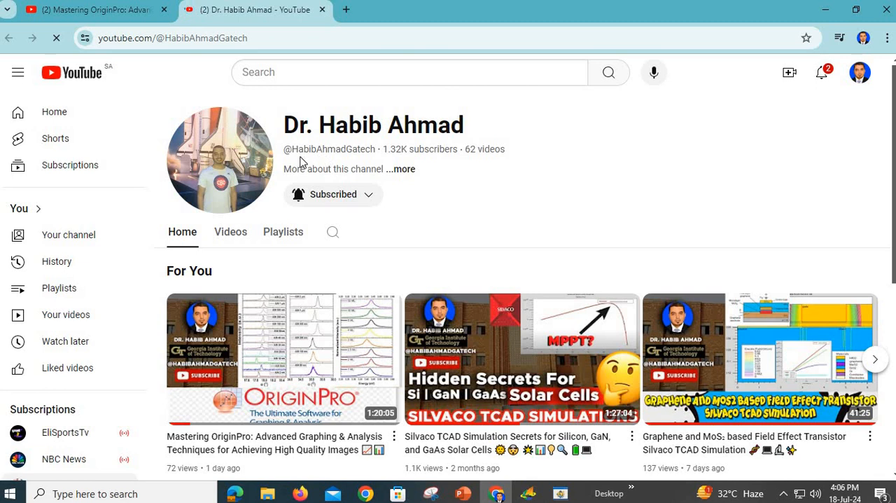
click(324, 10)
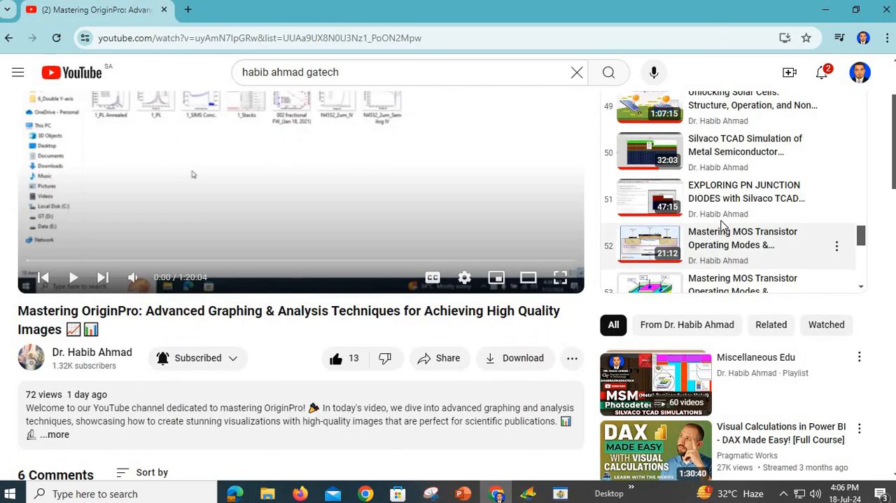
Step: Look through the channel's uploads playlist for the solar cell simulation videos
scroll(746, 245, up, 1)
scroll(746, 245, up, 2)
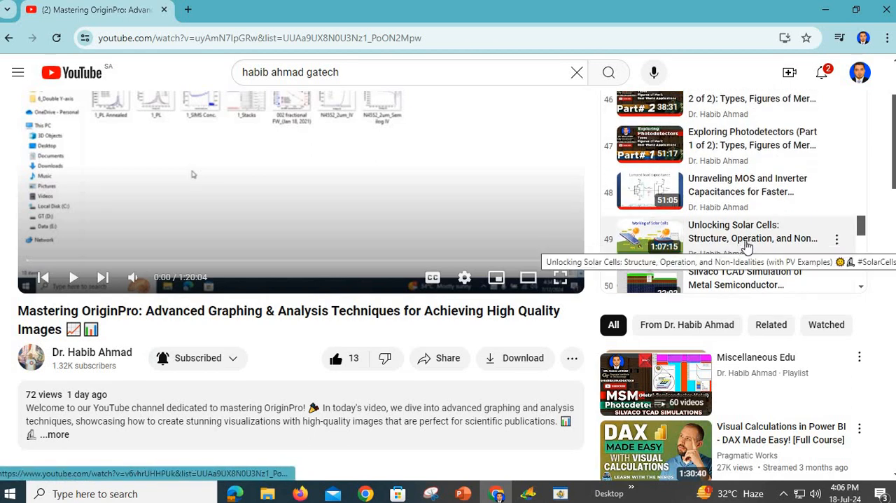
scroll(746, 245, up, 7)
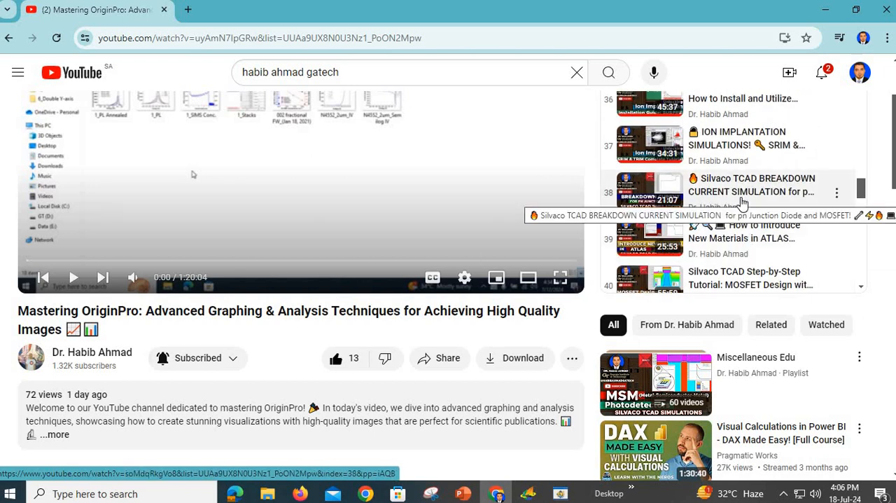
scroll(742, 201, up, 1)
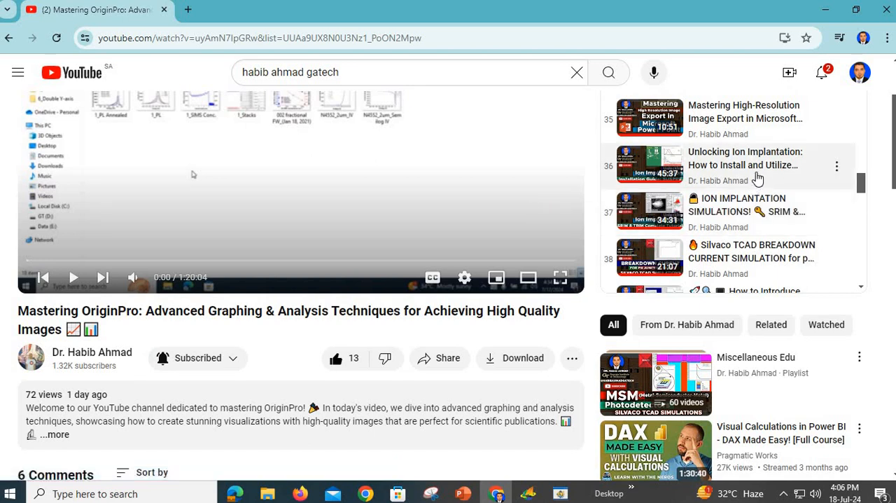
scroll(766, 203, up, 1)
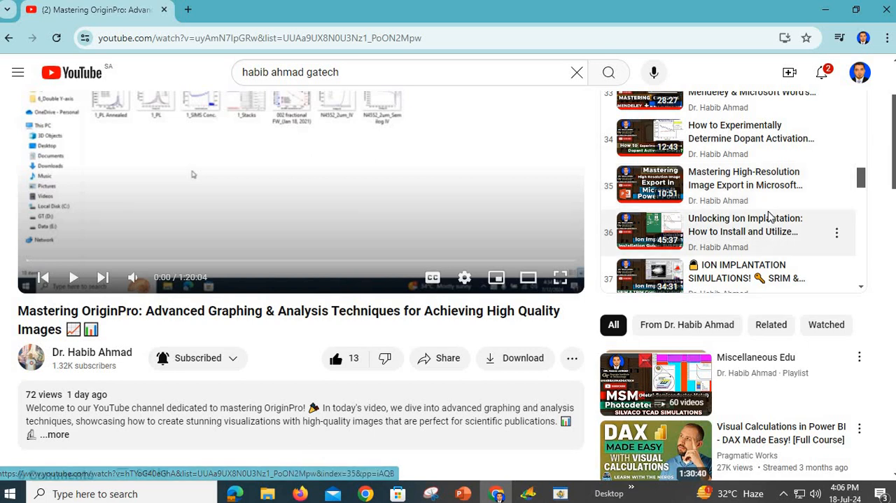
scroll(770, 216, up, 1)
scroll(770, 217, up, 1)
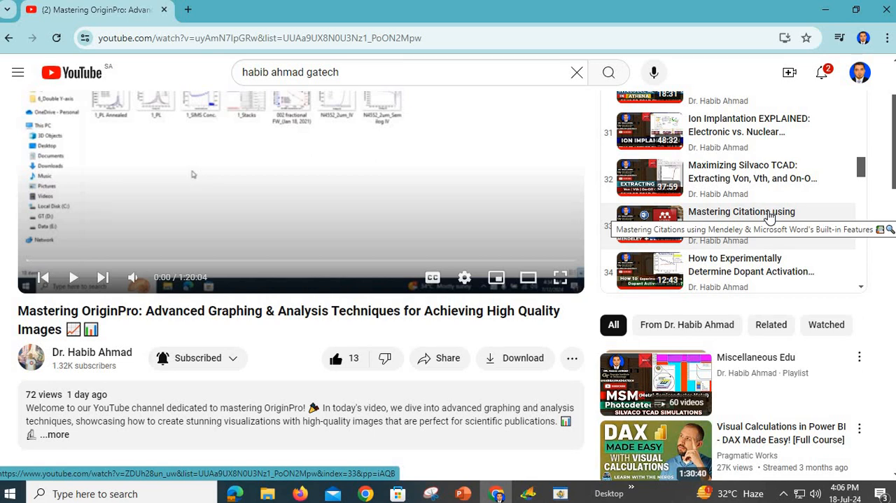
scroll(769, 218, up, 8)
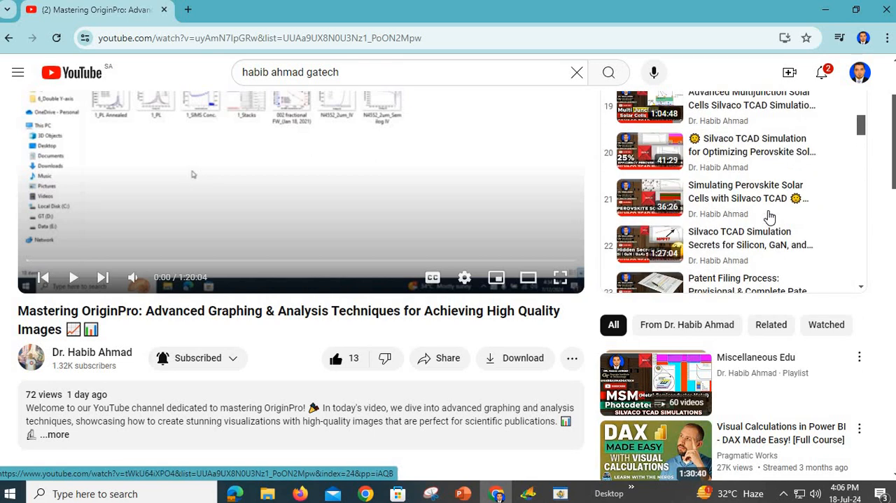
scroll(770, 218, up, 3)
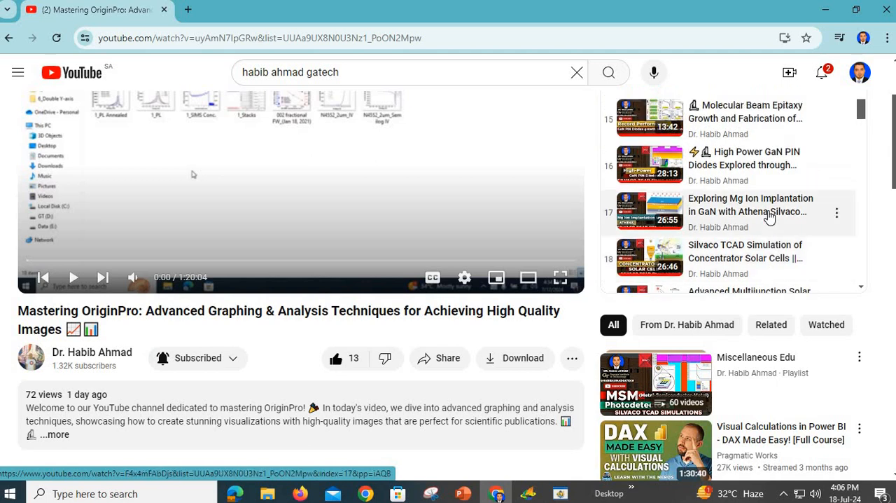
scroll(769, 217, down, 3)
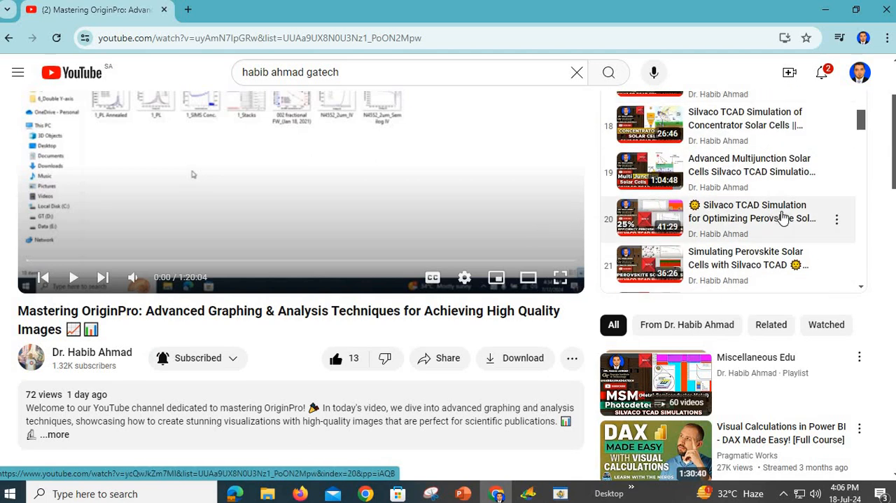
scroll(782, 217, up, 2)
scroll(782, 218, down, 3)
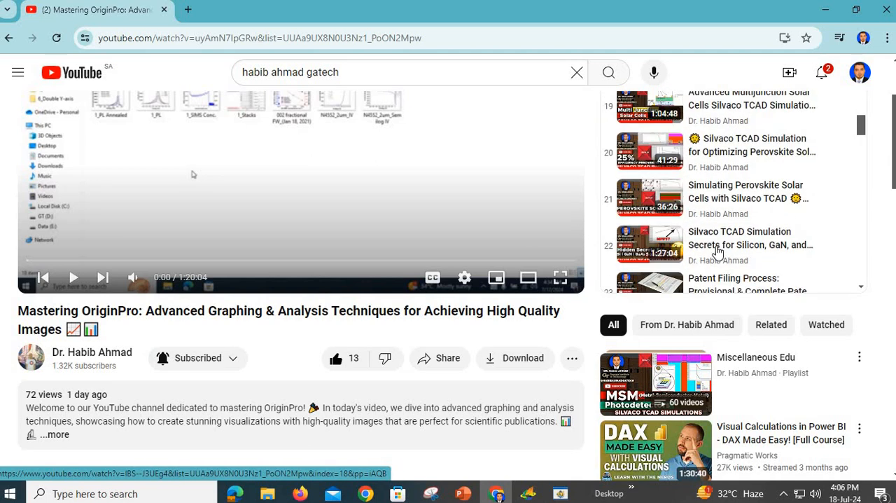
Step: Open the playlist video "Silvaco TCAD Simulation Secrets for Silicon, GaN, and GaAs Solar Cells" and pause its playback
click(715, 248)
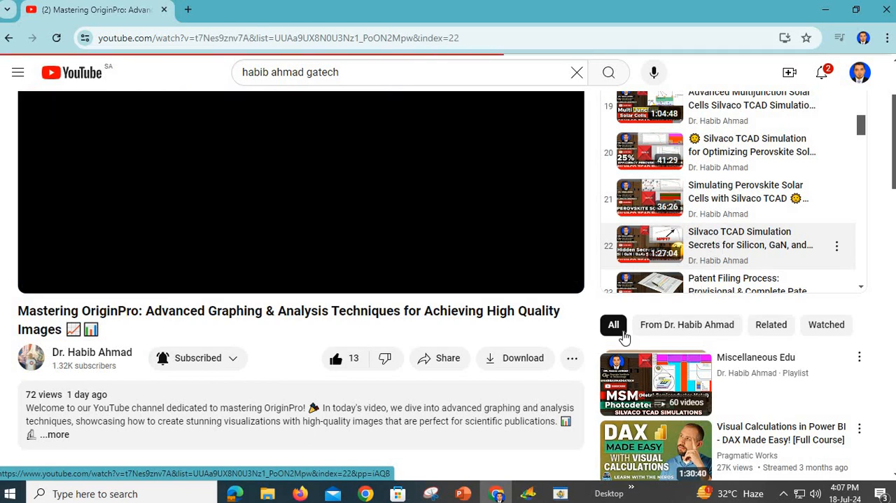
scroll(360, 310, down, 1)
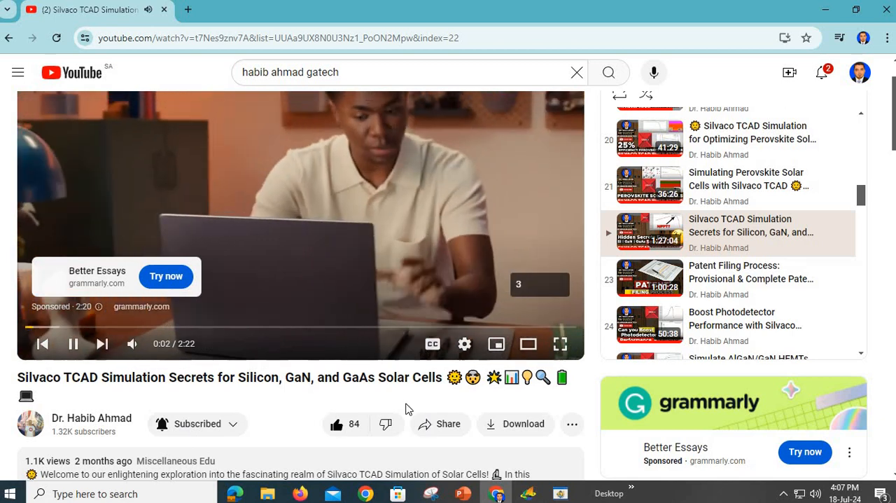
click(74, 343)
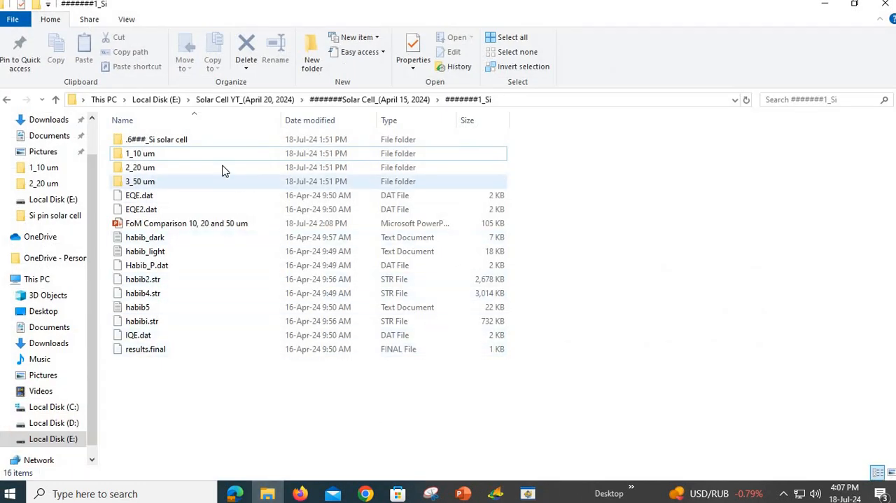
Step: Open the "6###_Si solar cell - 10 um" input file from the 1_10 um folder and examine its p-type, n-type and uniform doping concentrations
click(161, 158)
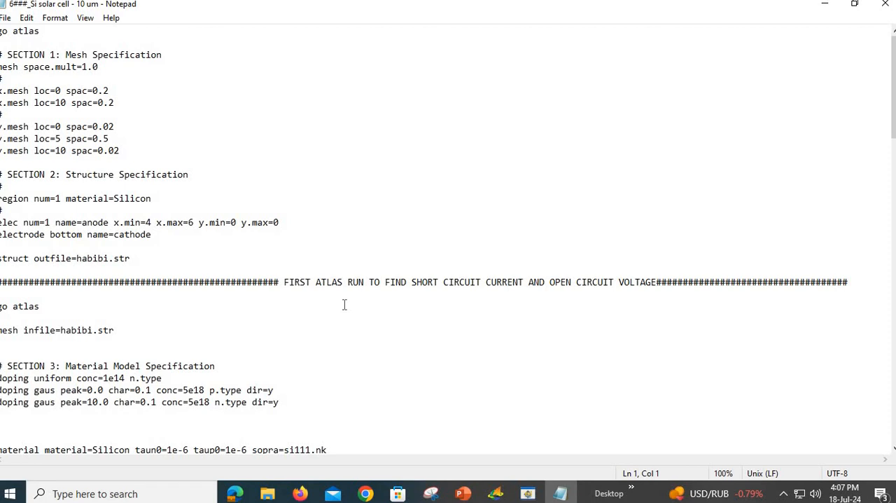
scroll(344, 304, down, 2)
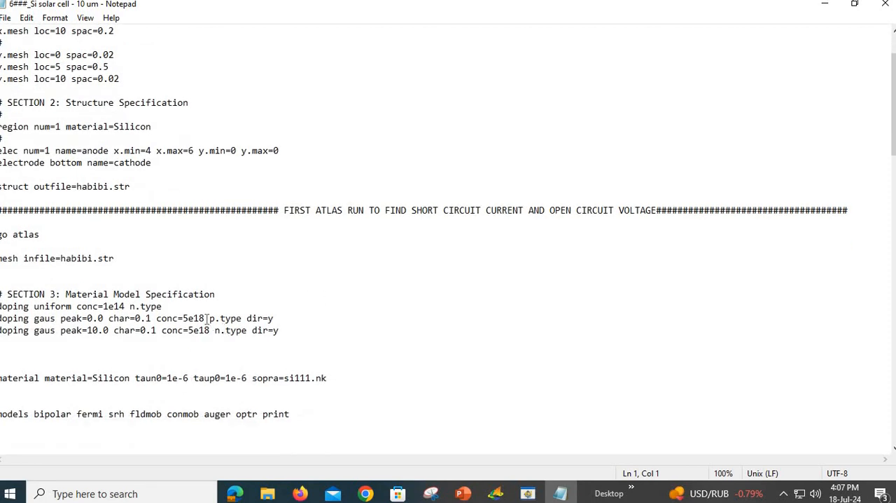
drag(203, 318, 183, 318)
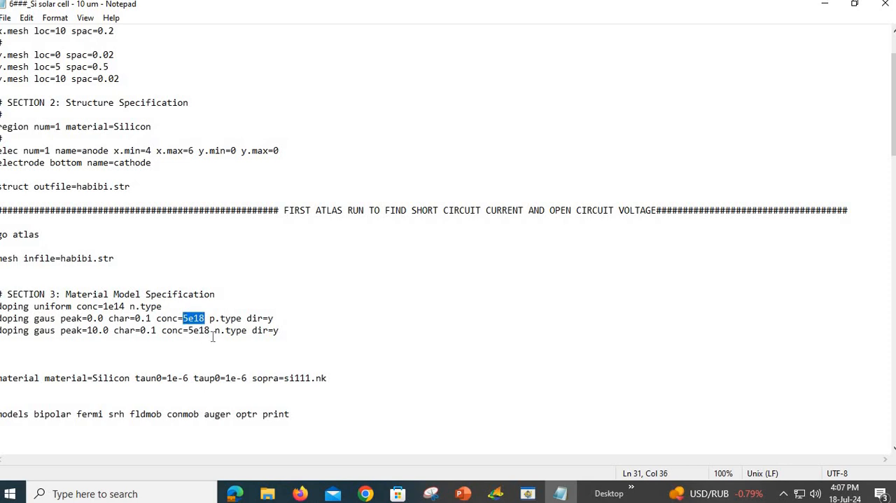
double_click(188, 331)
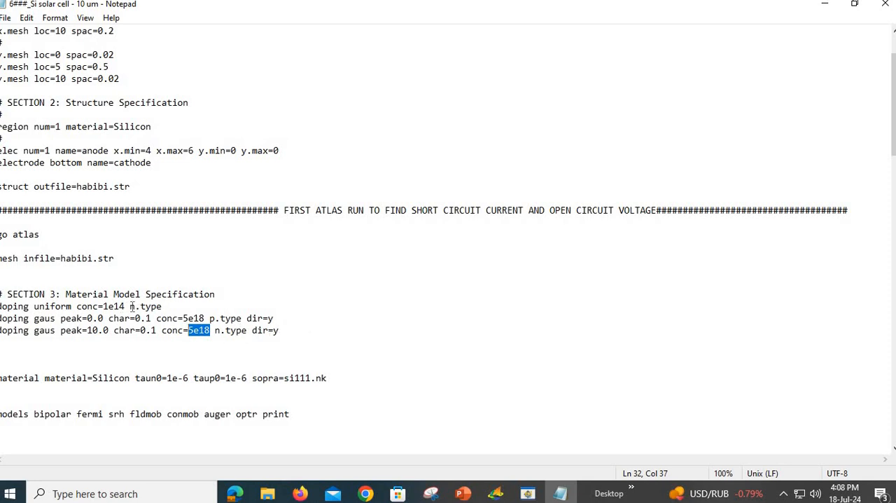
drag(130, 306, 102, 306)
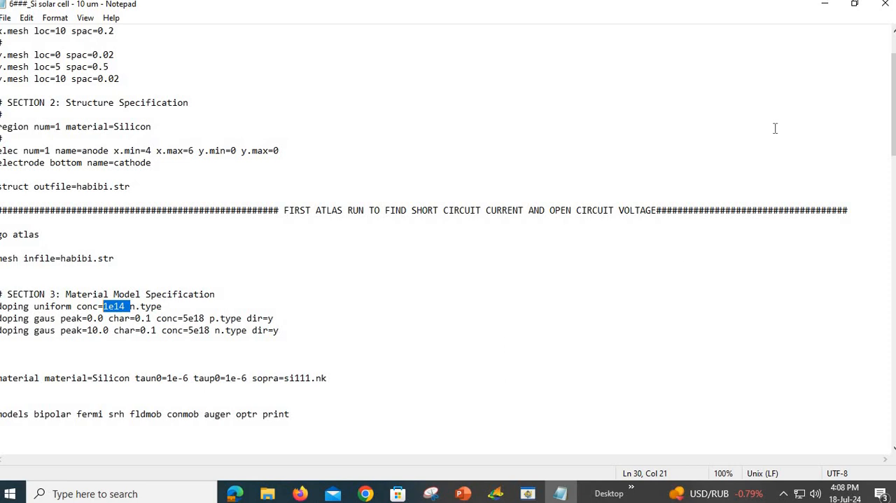
Step: Minimize the Notepad input file and the 1_10 um folder window to return to the SCAPS Action Panel
click(854, 5)
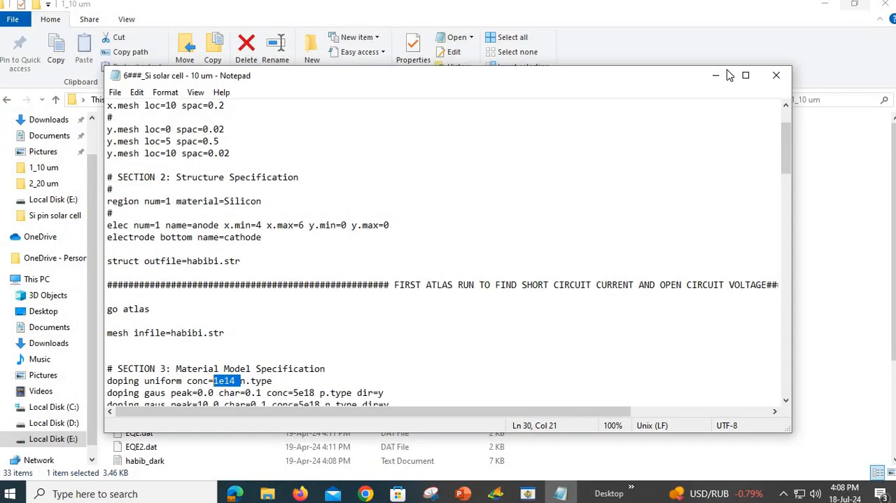
click(718, 76)
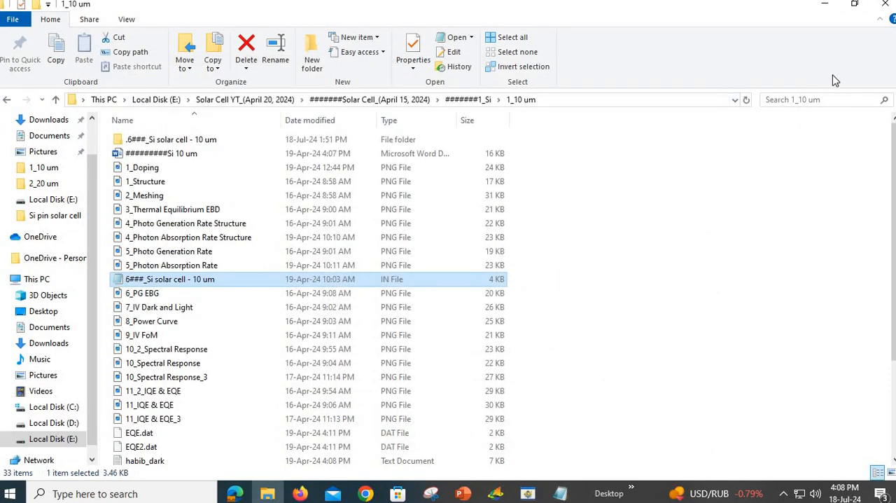
click(825, 4)
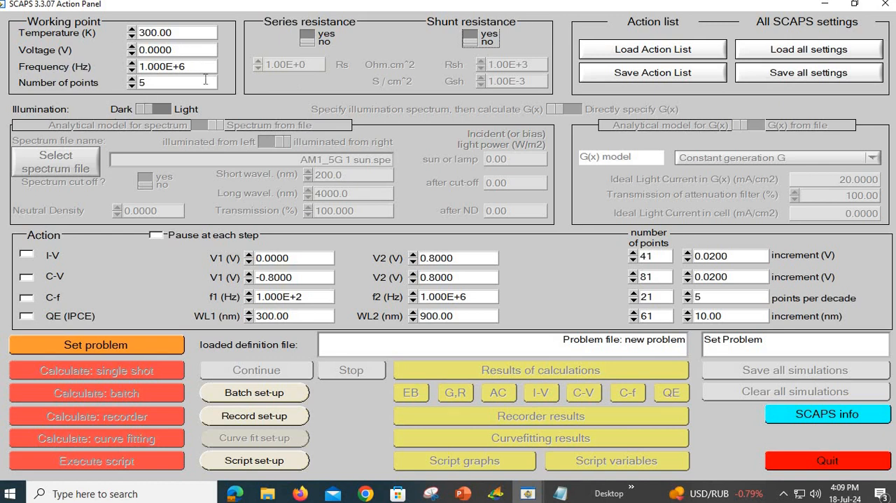
Step: Turn the series resistance on and off again, and do the same with the shunt resistance
click(307, 42)
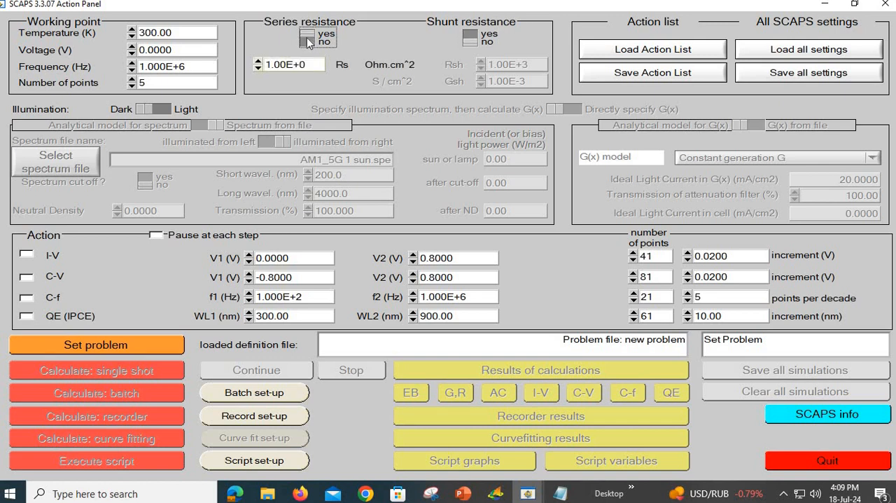
click(308, 42)
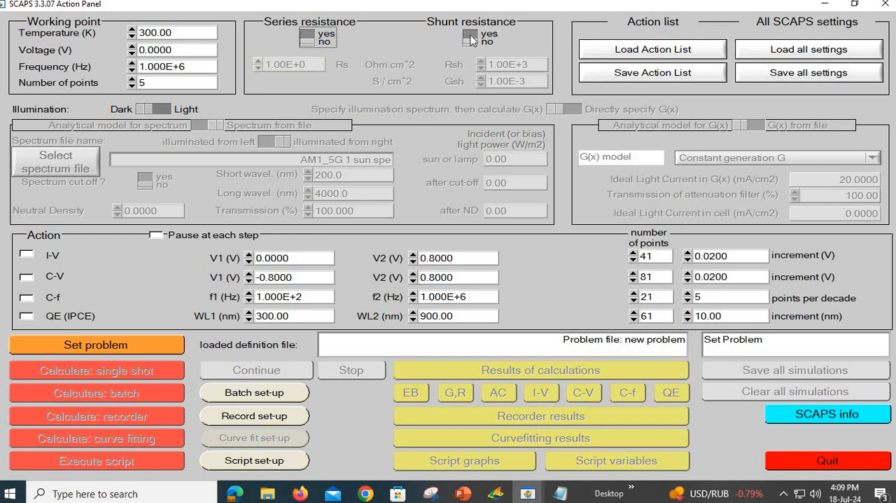
click(470, 37)
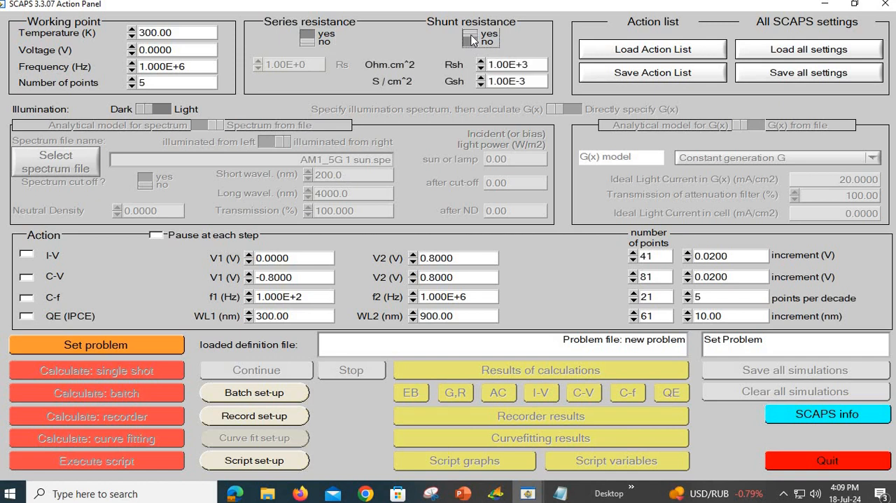
click(473, 40)
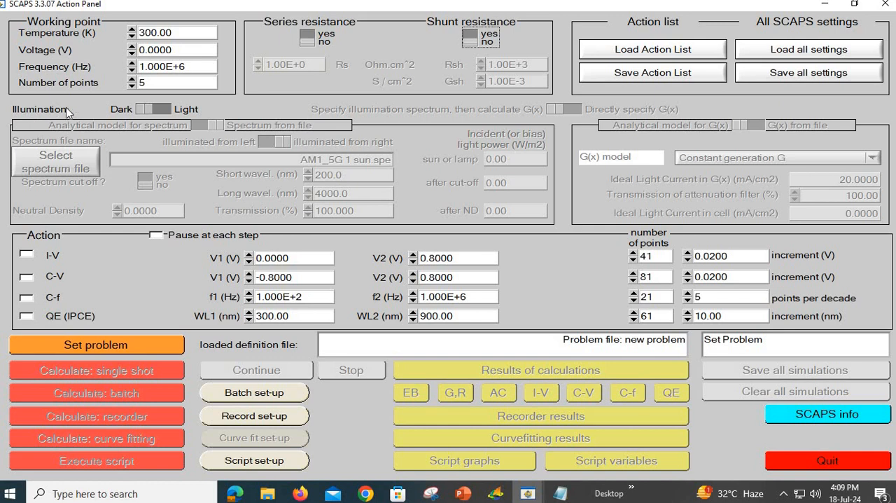
Step: Switch the illumination to Light and look through the available spectrum files, keeping the AM1_5G 1 sun spectrum
click(155, 112)
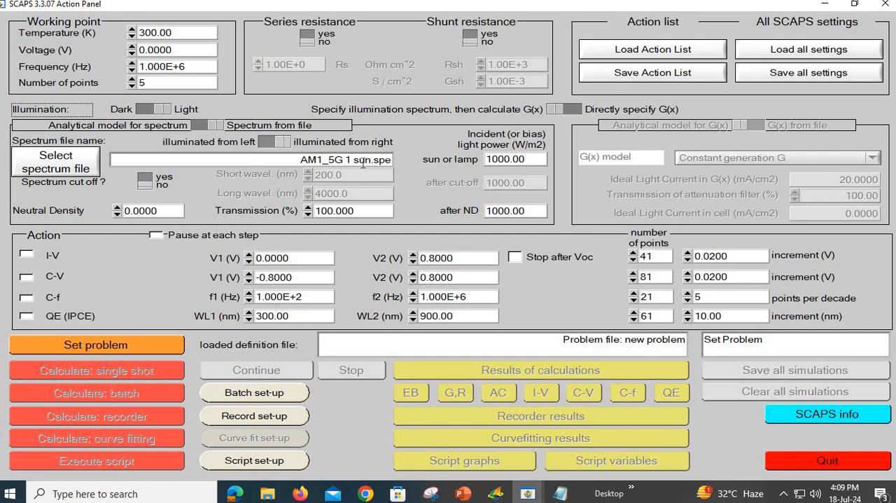
click(67, 169)
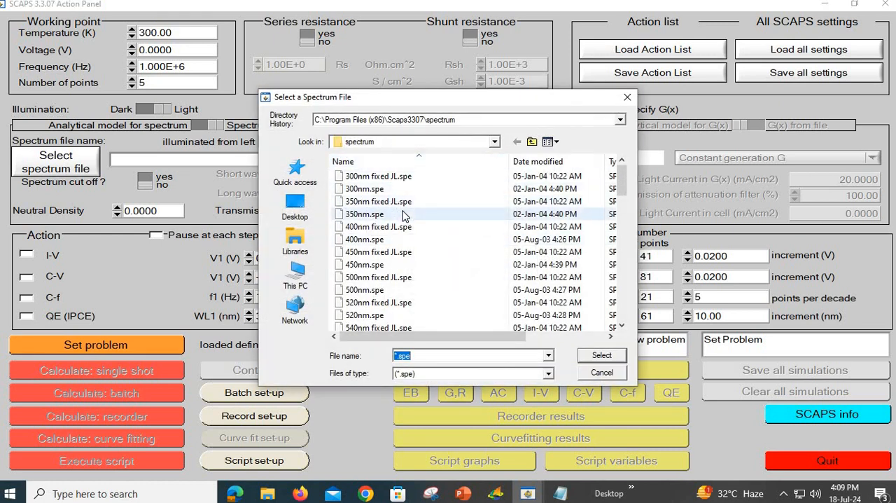
scroll(355, 210, down, 1)
scroll(355, 210, up, 1)
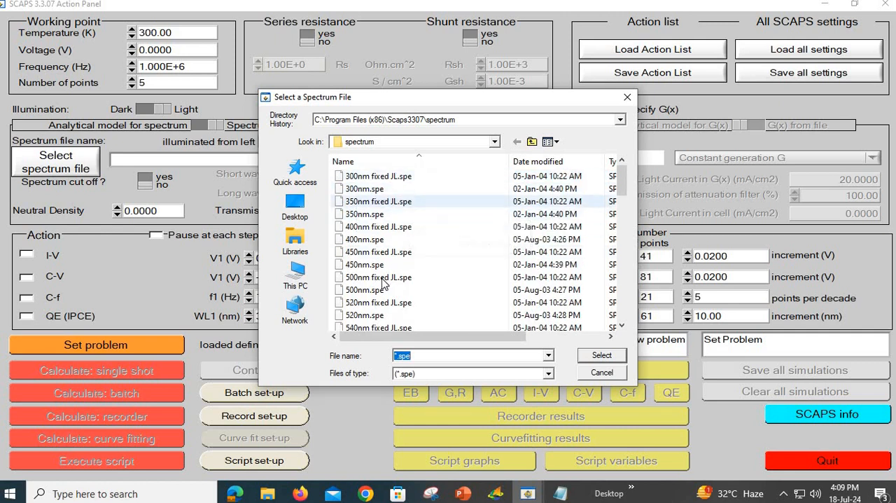
scroll(397, 278, down, 15)
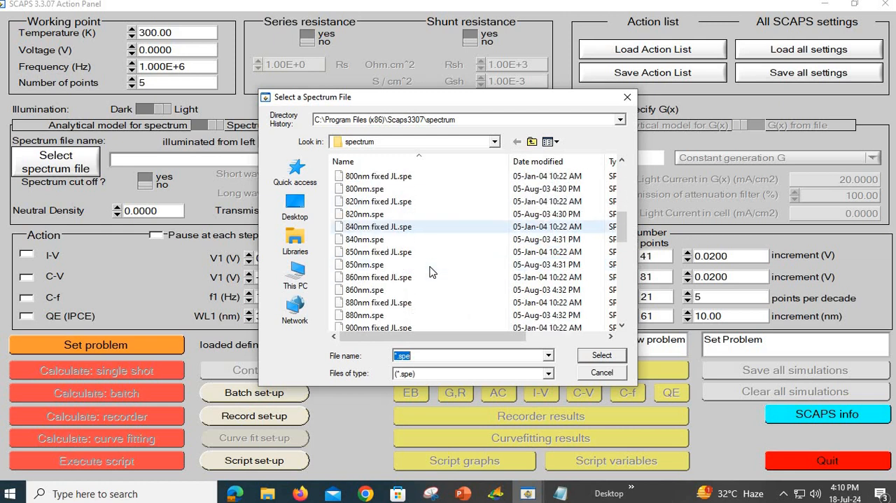
scroll(422, 244, down, 4)
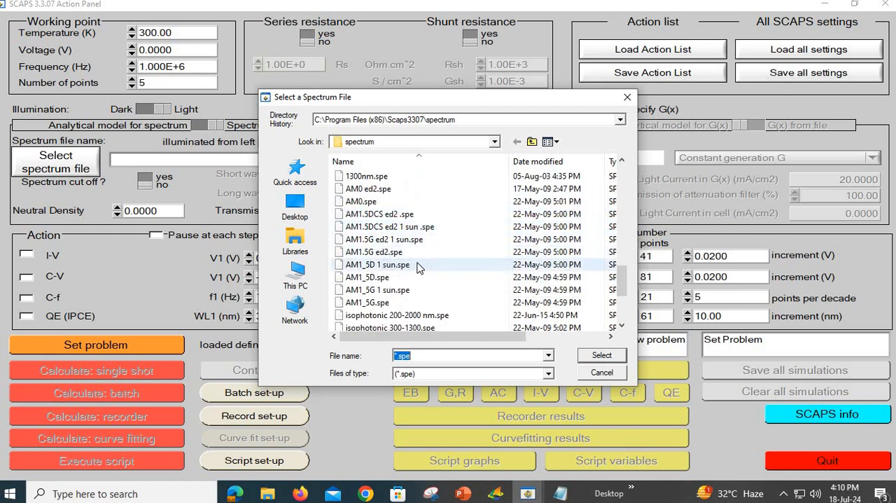
scroll(470, 247, down, 2)
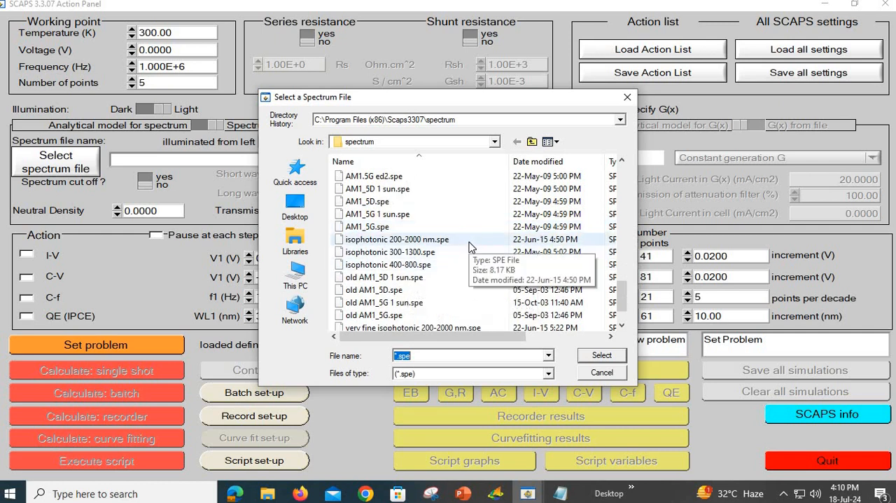
scroll(469, 246, down, 1)
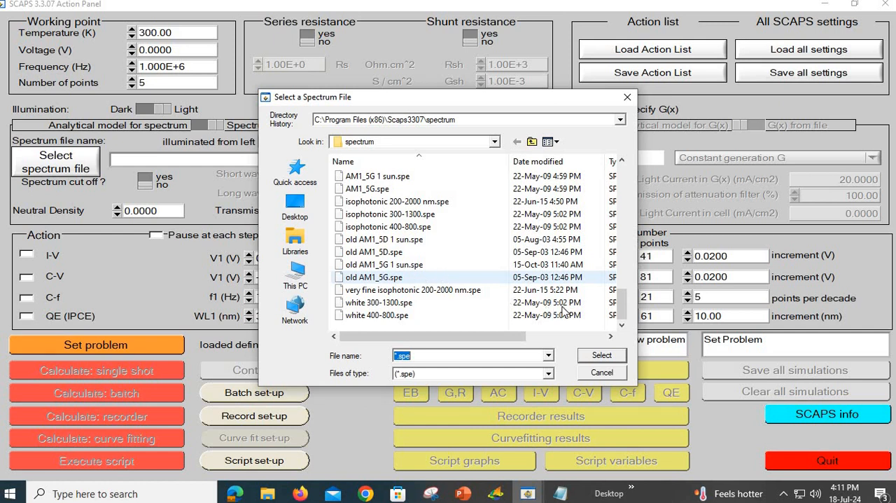
click(594, 375)
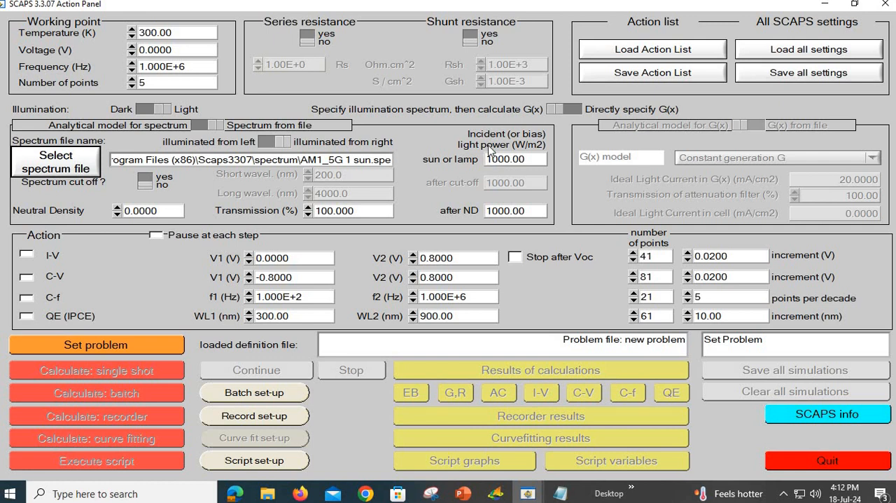
click(502, 163)
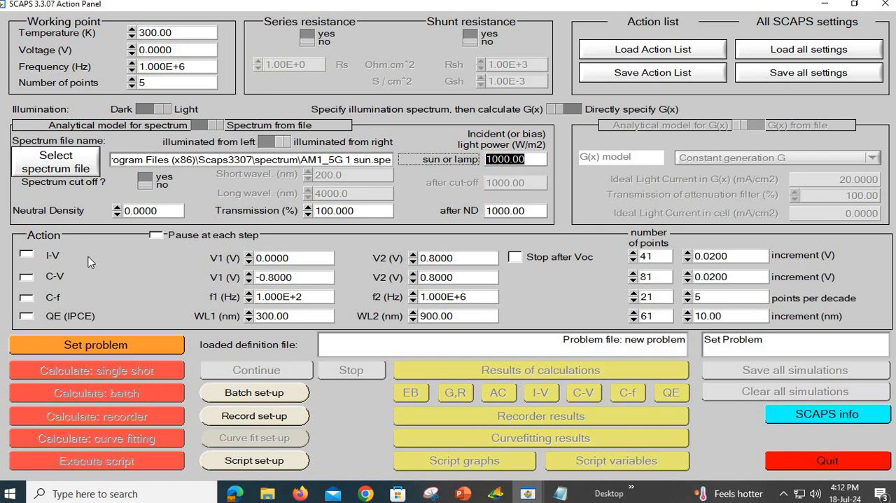
Step: Enable the I-V and QE (IPCE) actions and end the I-V sweep at V2 = 1 V with stop after Voc
click(26, 256)
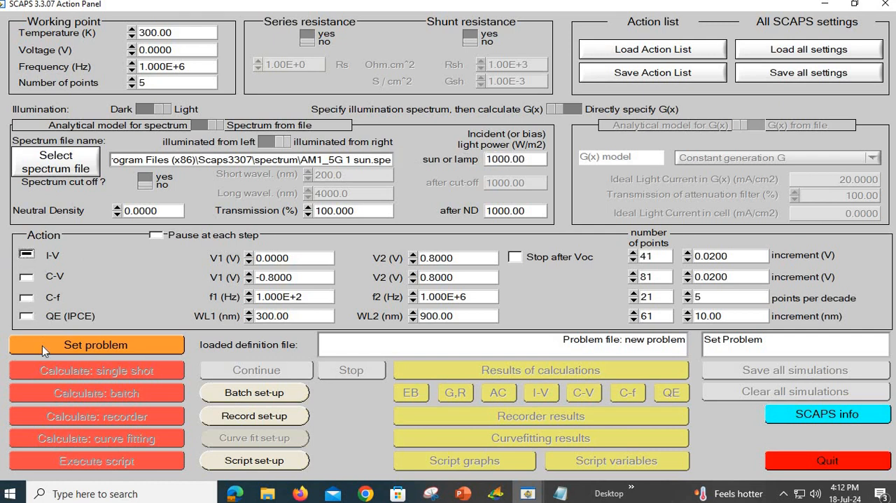
click(26, 317)
click(287, 258)
double_click(460, 258)
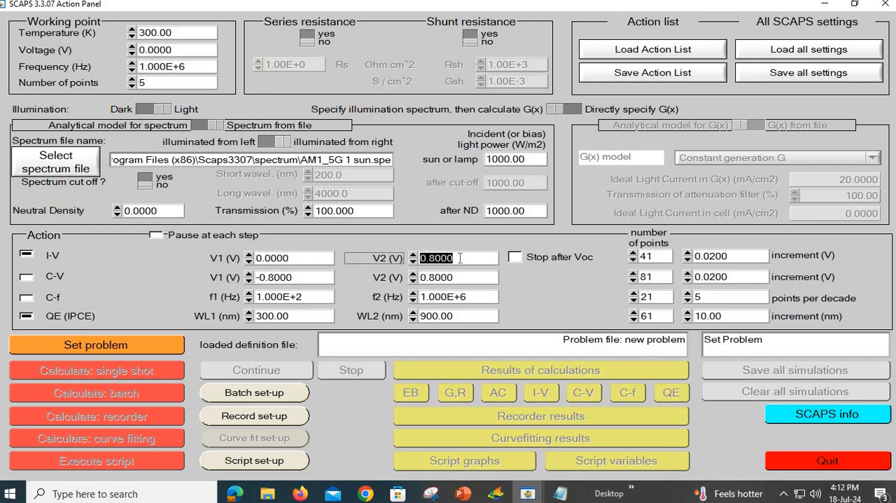
text(1)
click(712, 256)
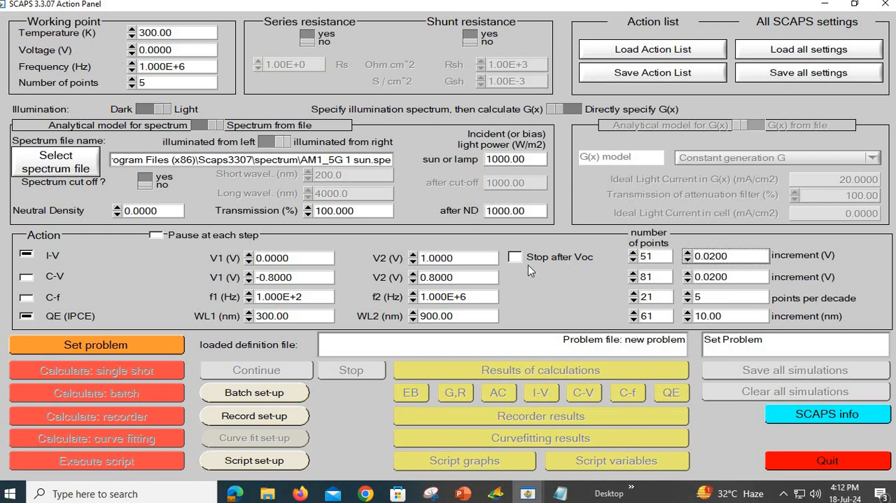
click(515, 257)
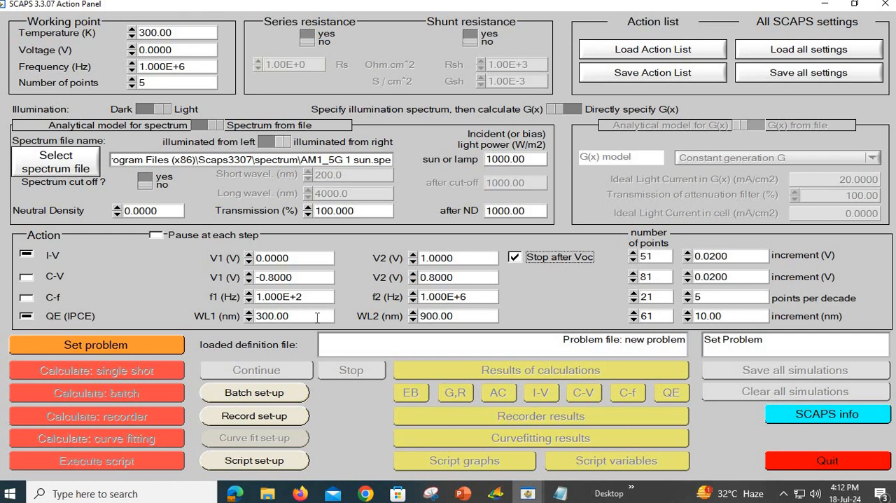
Step: Set the end wavelength WL2 of the QE (IPCE) sweep to 1200 nm
click(450, 315)
double_click(450, 315)
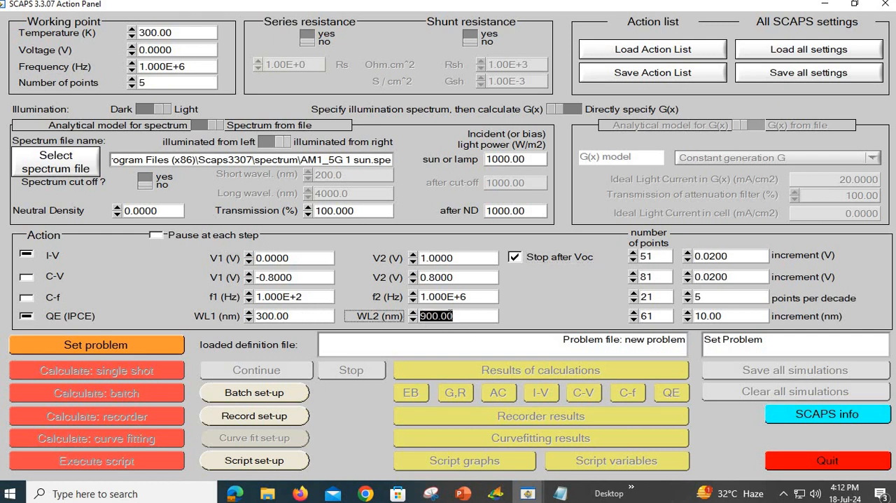
text(1200)
key(Return)
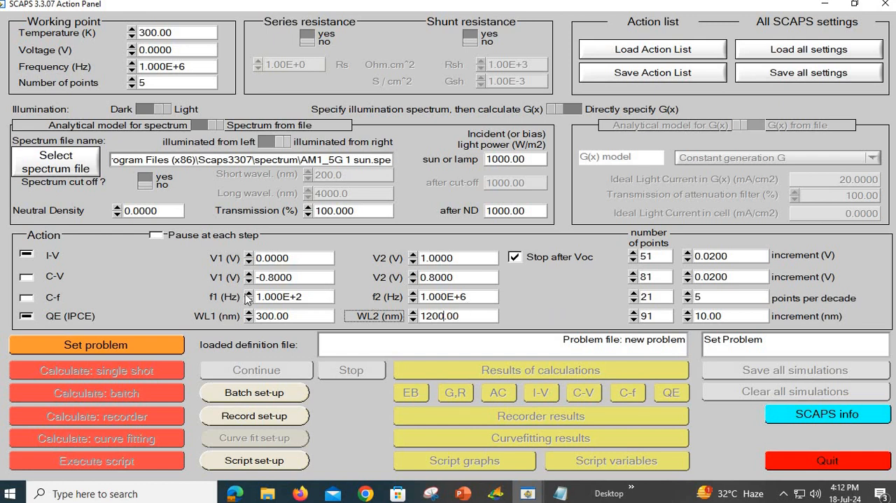
Step: Open the solar cell definition for the problem and briefly consult the "6###_Si solar cell - 10 um" input file in Notepad
click(159, 340)
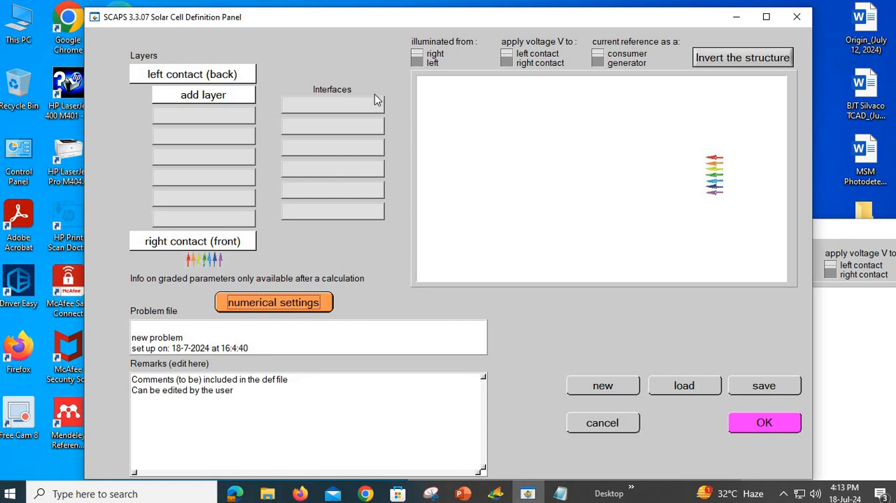
click(561, 493)
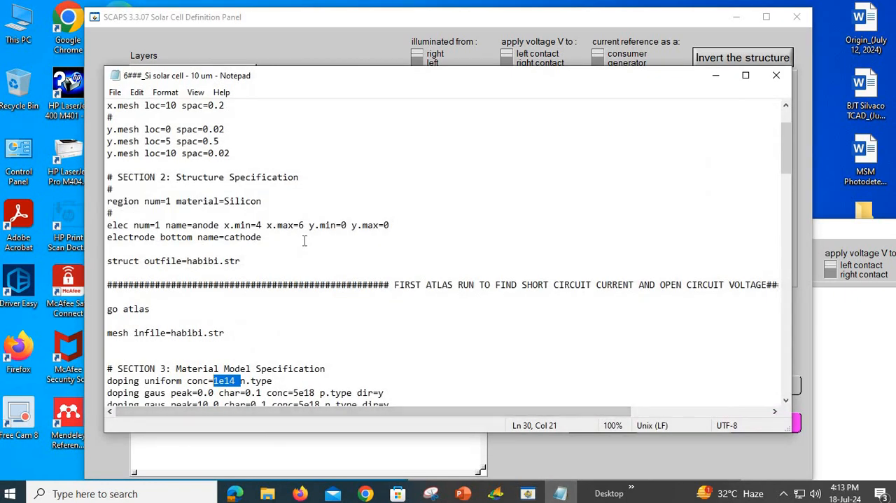
click(709, 85)
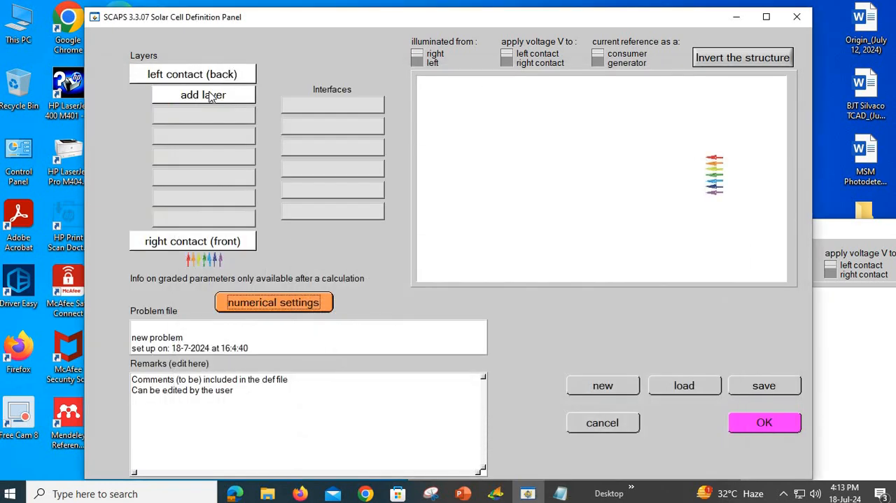
click(210, 95)
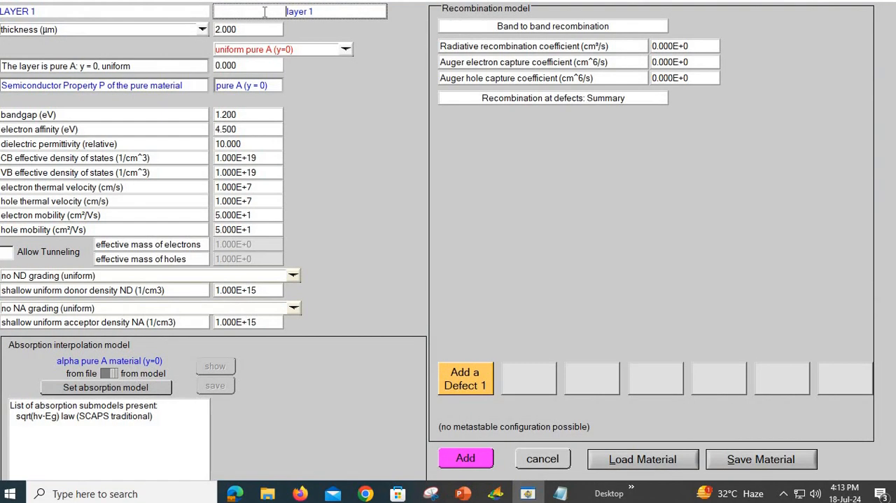
double_click(265, 11)
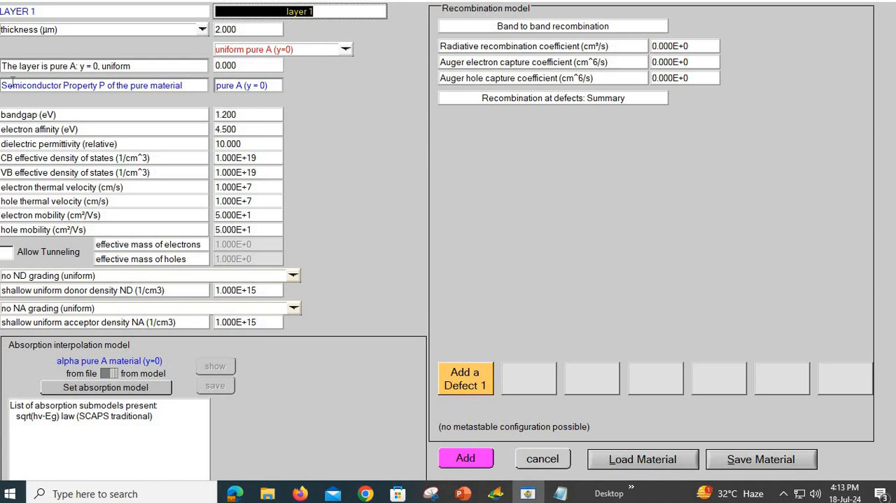
text(p-)
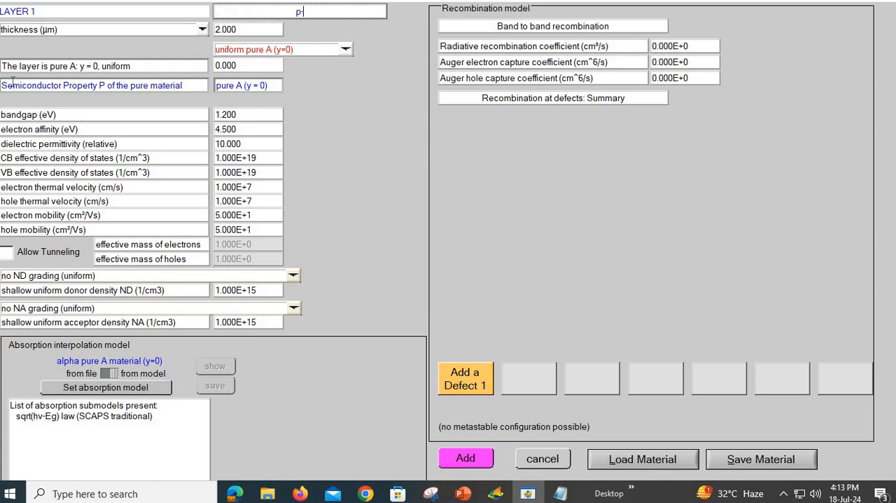
text(Si)
click(553, 456)
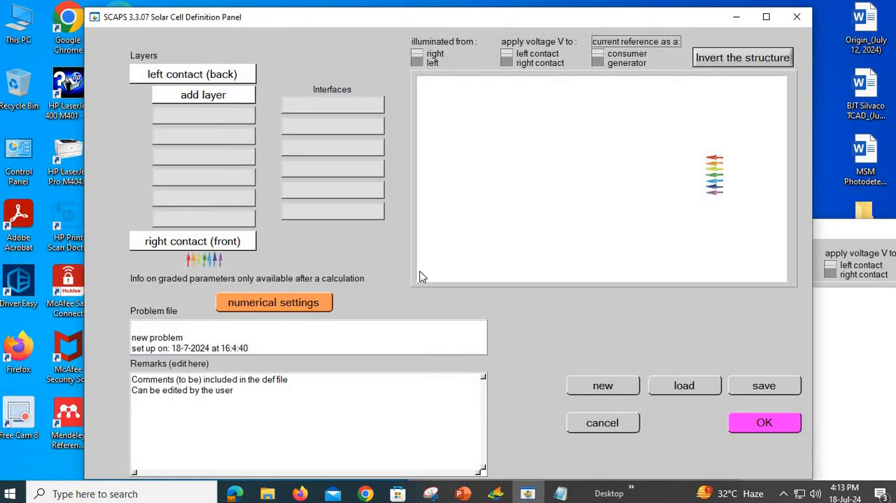
Step: Add a first layer to the solar cell structure and name it p-Si
click(200, 98)
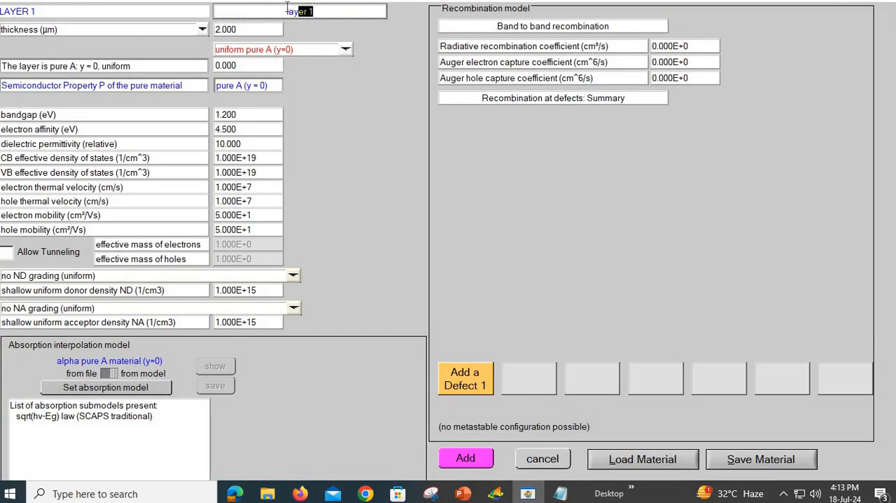
drag(313, 11, 287, 4)
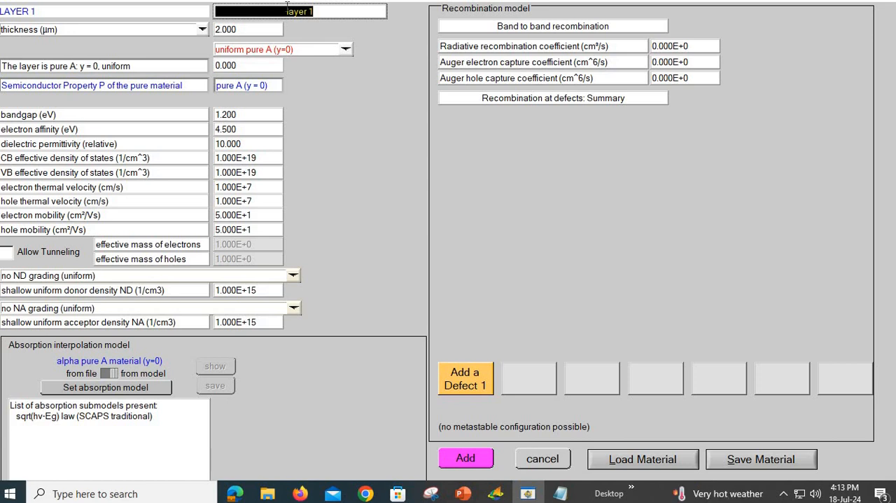
key(BackSpace)
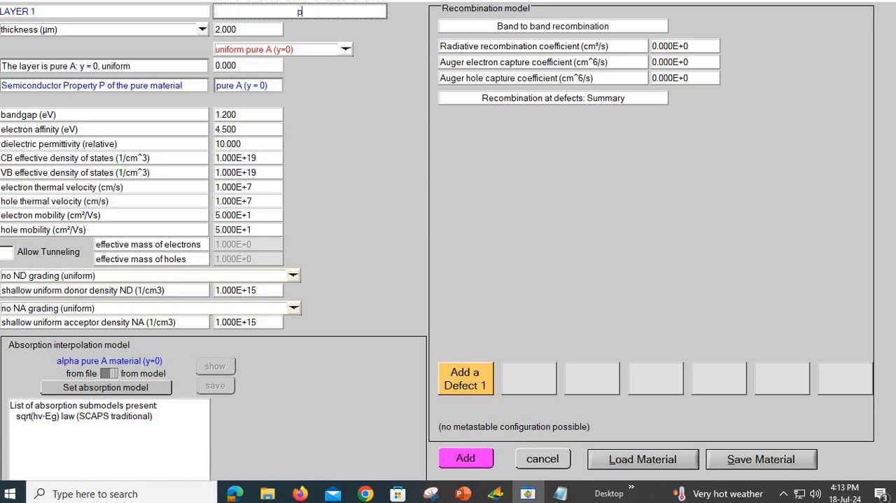
text(p-Si)
Step: Set the thickness of the p-Si layer to 0.5 µm, keeping micrometres as the unit
double_click(219, 30)
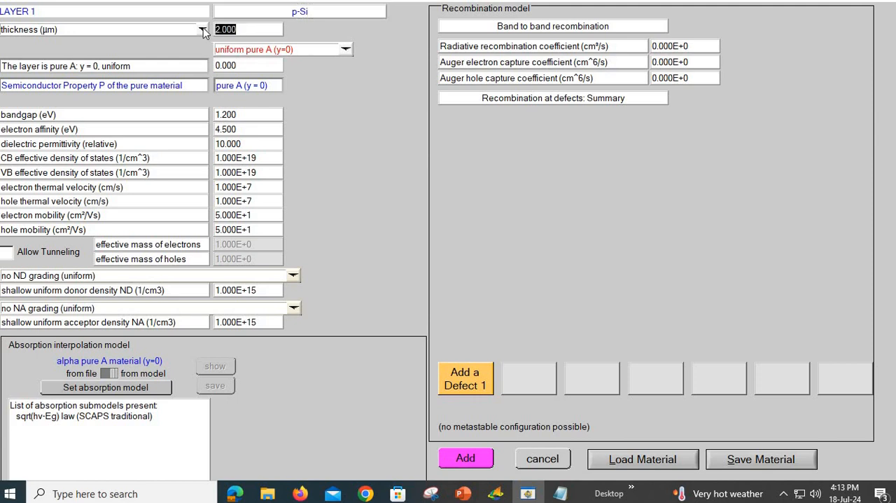
click(202, 30)
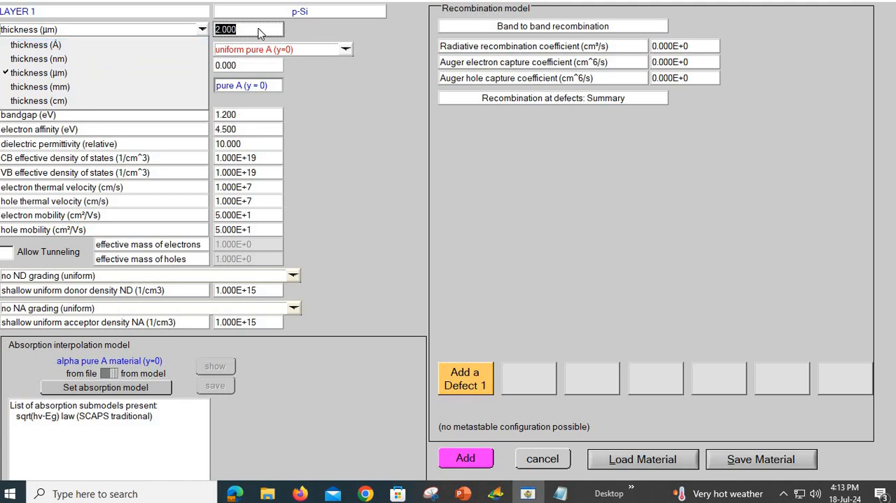
key(Up)
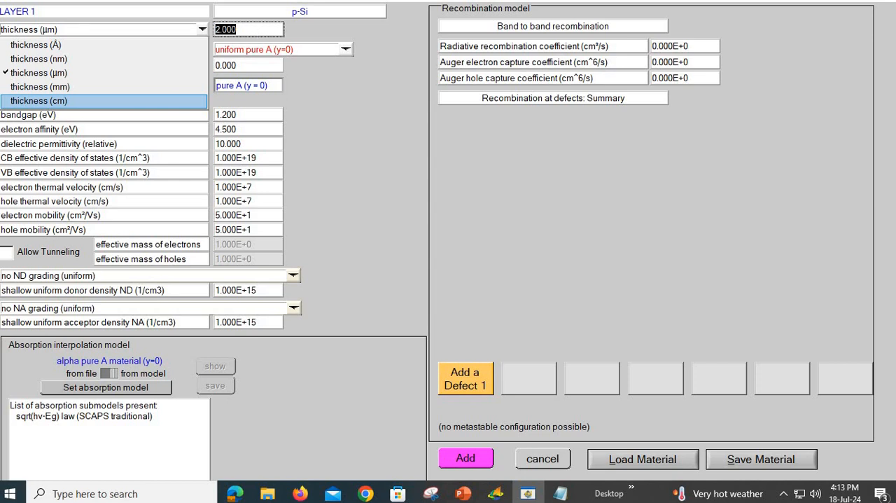
click(244, 28)
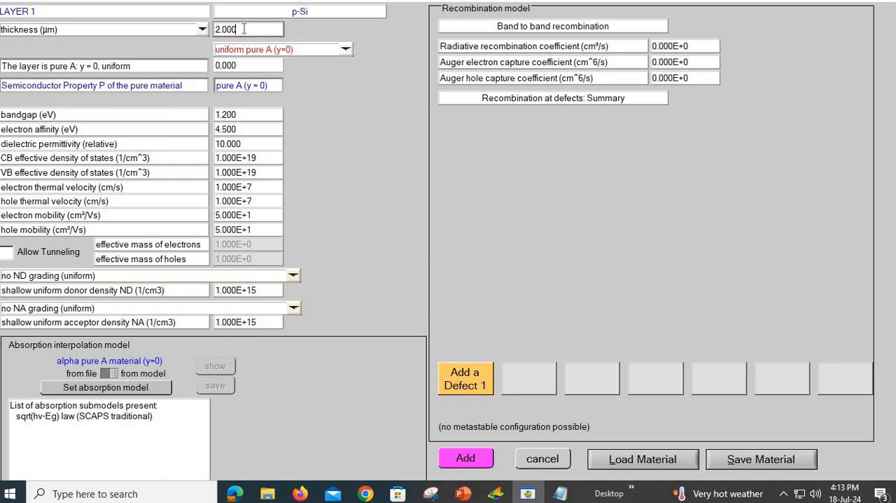
key(BackSpace)
text(0.5)
key(Return)
Step: Set the p-Si layer's bandgap to 1.1 eV and its electron affinity to 4.05 eV
drag(225, 114, 240, 114)
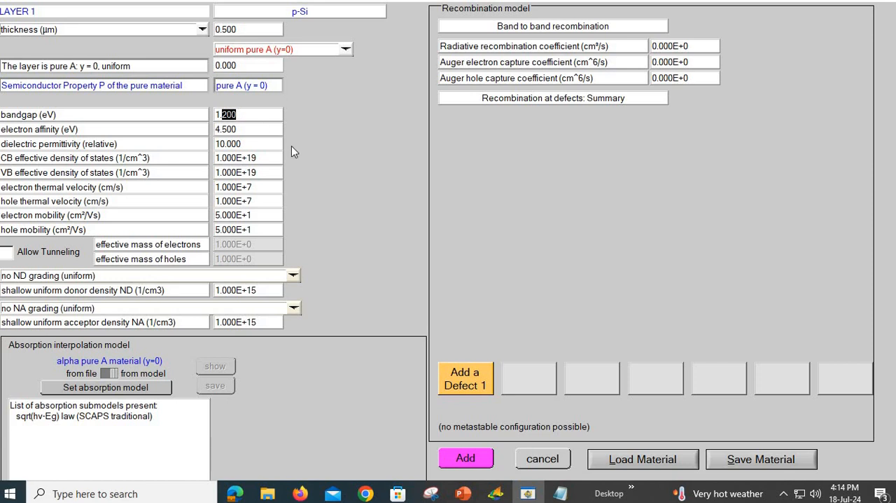
text(1)
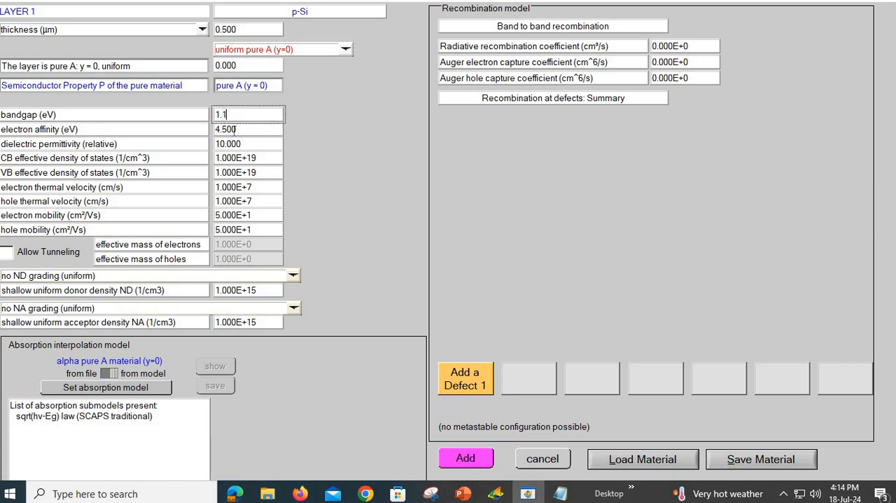
key(Tab)
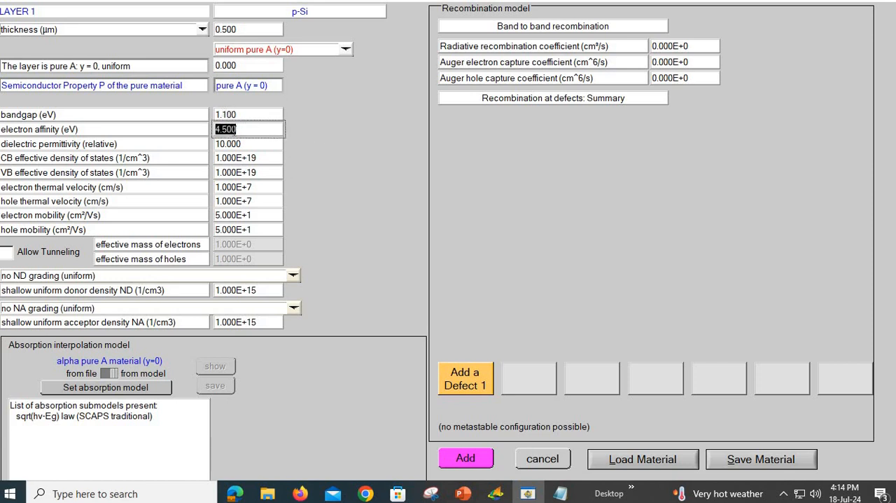
text(4.050)
key(Tab)
Step: Set the p-Si layer's relative dielectric permittivity to 11.7 and its CB effective density of states to 2.8E+19 1/cm^3
text(1)
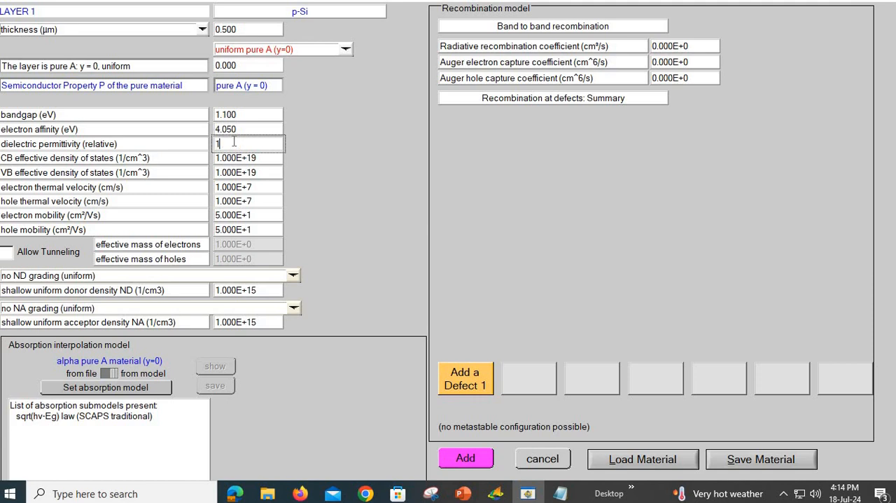
text(1.700)
key(Tab)
text(2)
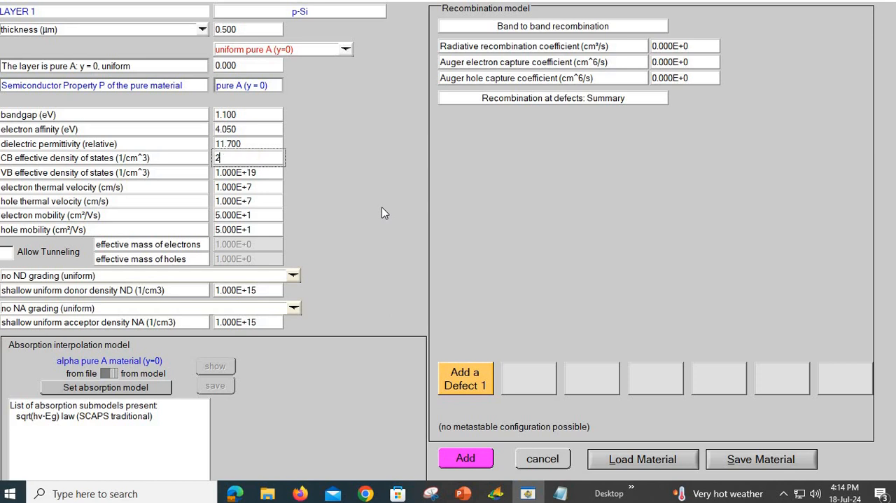
text(.8e19)
key(Return)
Step: Set the p-Si layer's electron mobility to 1500 cm²/Vs and its hole mobility to 450 cm²/Vs
double_click(257, 174)
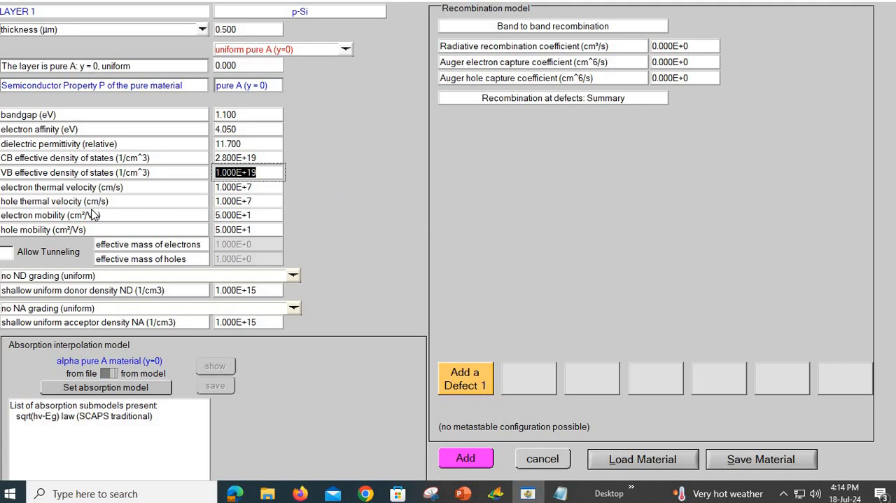
click(246, 215)
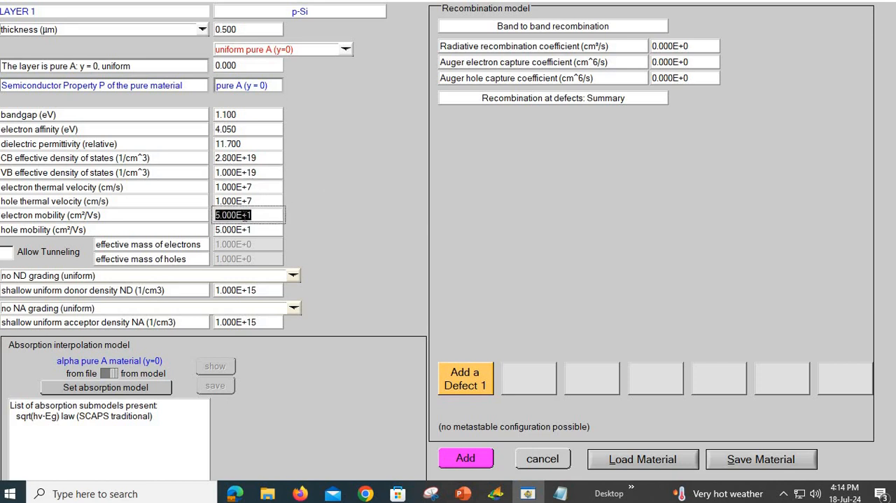
text(1500)
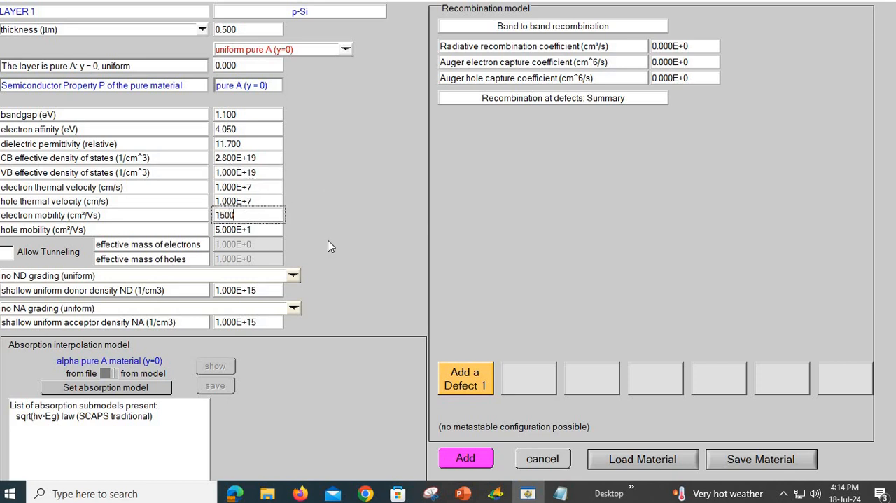
key(Return)
click(259, 230)
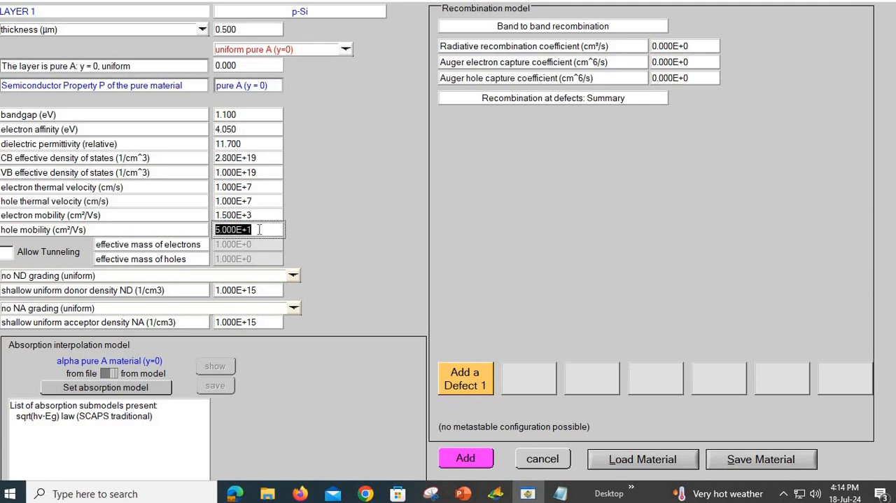
text(450)
key(Return)
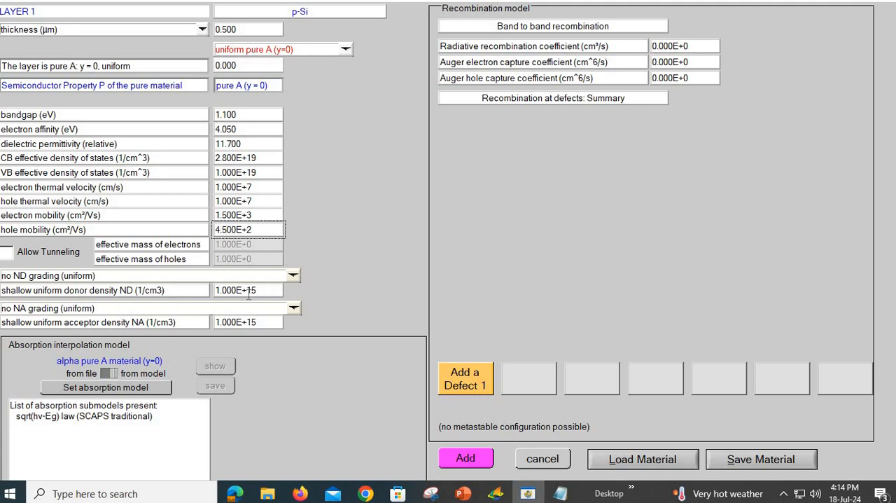
Step: Set the p-Si layer's shallow uniform donor density ND to 0 and its acceptor density NA to 1E+18 1/cm3
click(217, 293)
text(0)
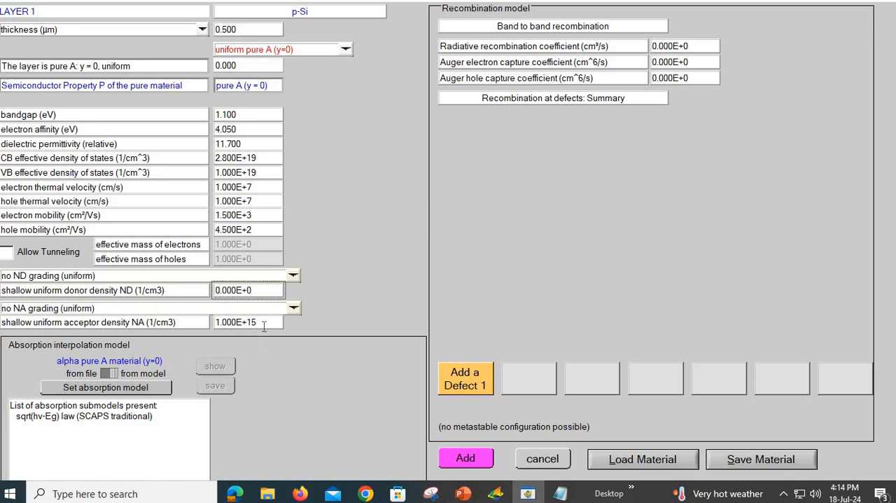
drag(263, 324, 215, 323)
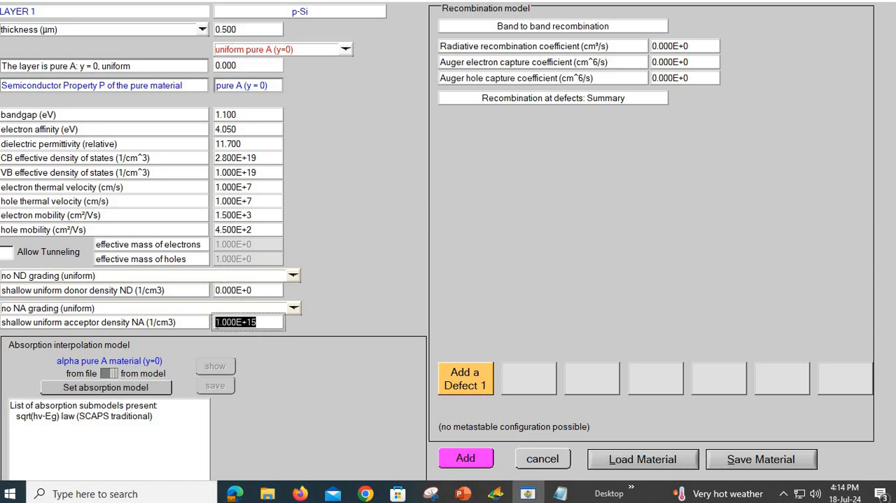
text(1)
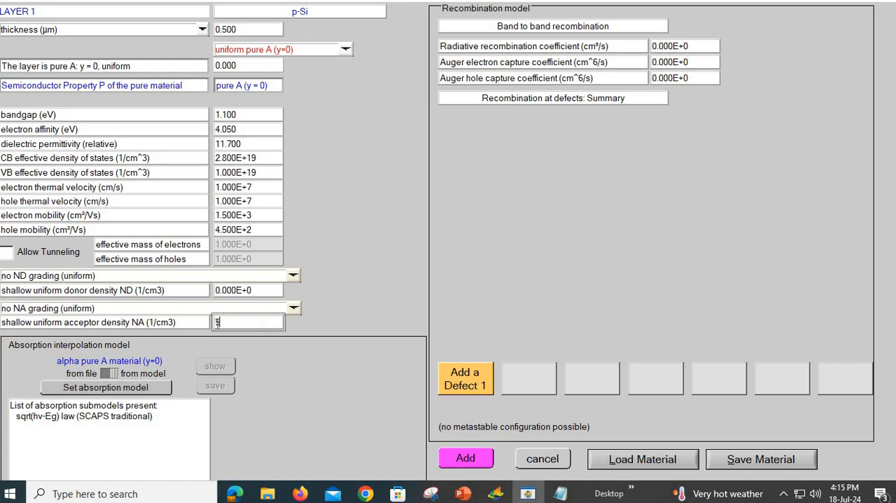
text(e18)
key(Return)
Step: Check the p.type doping concentration in the Notepad Si solar cell file and set the p-Si layer's acceptor density NA to 5E+18 1/cm3
click(558, 493)
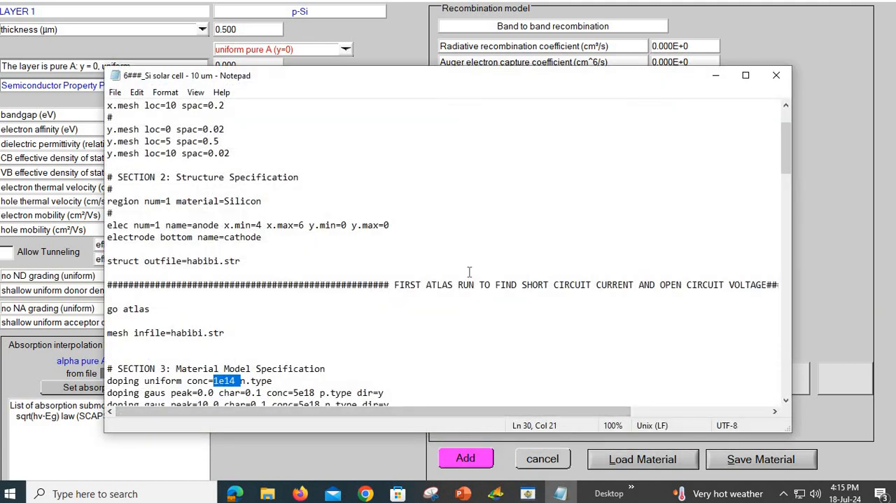
scroll(474, 275, down, 2)
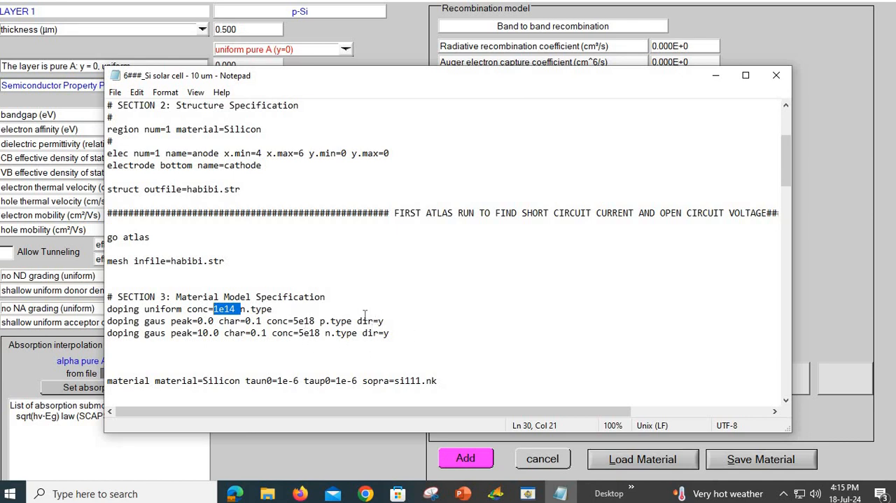
double_click(303, 320)
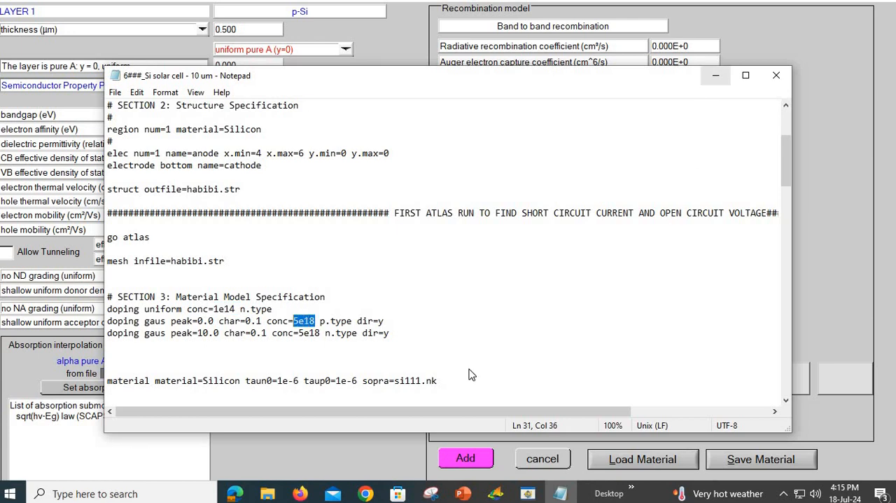
key(alt+Tab)
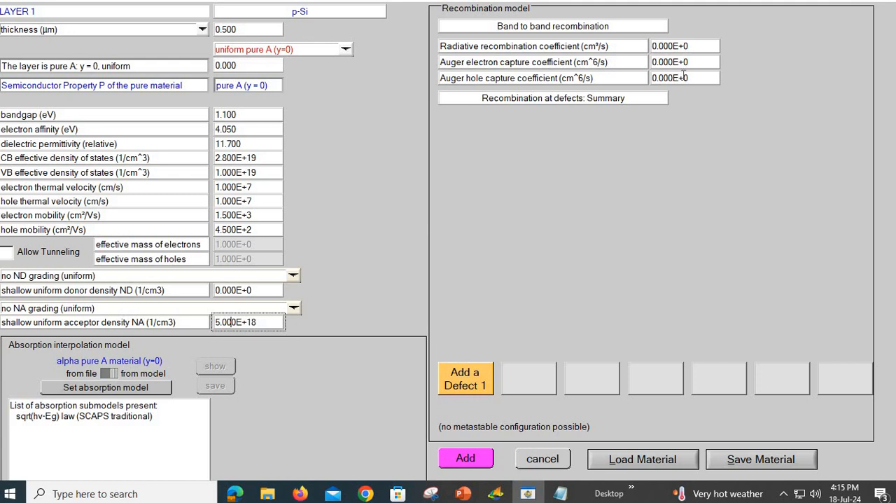
Step: Set the p-Si layer's Auger hole and electron capture coefficients to 1E-20 cm^6/s and its radiative recombination coefficient to 1E-18 cm³/s
double_click(682, 78)
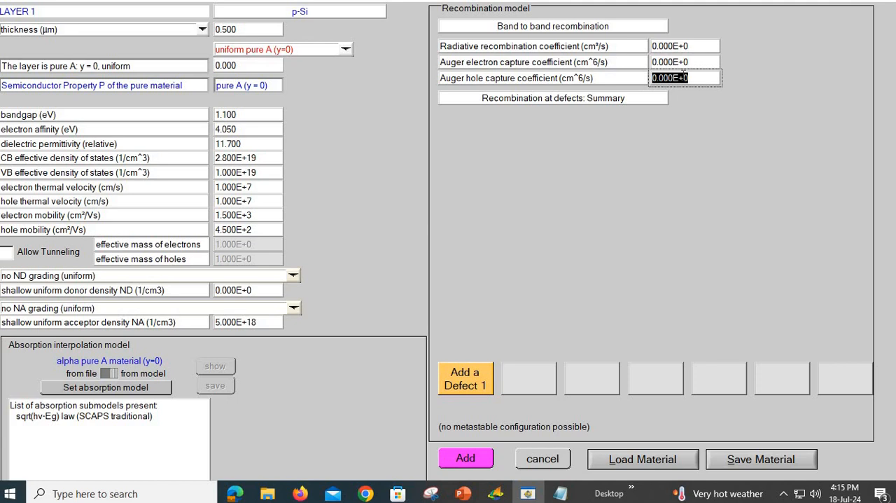
text(1)
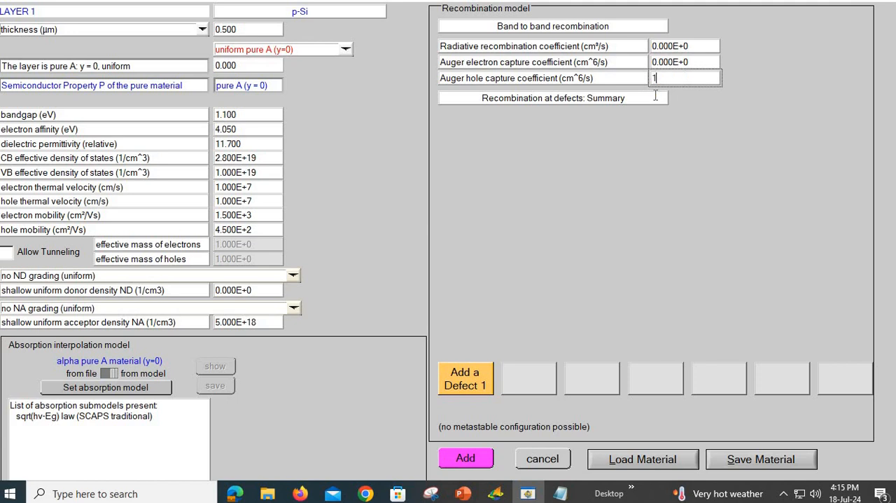
text(e-20)
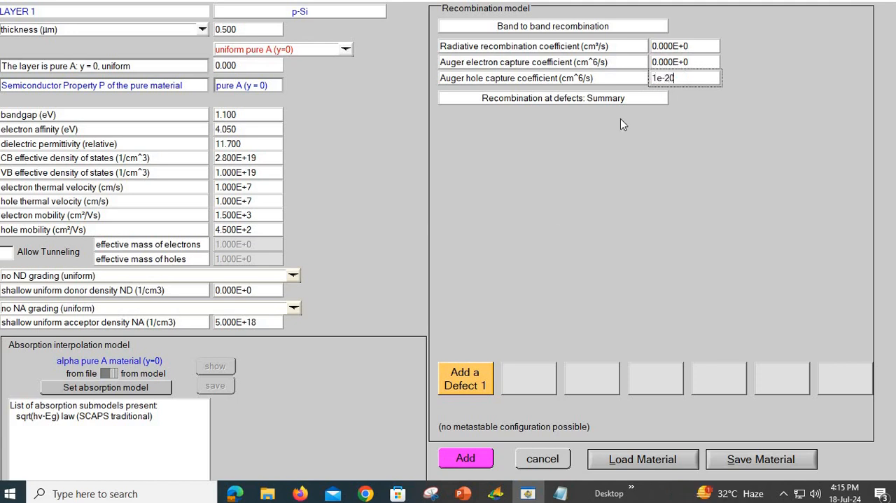
double_click(654, 78)
click(677, 62)
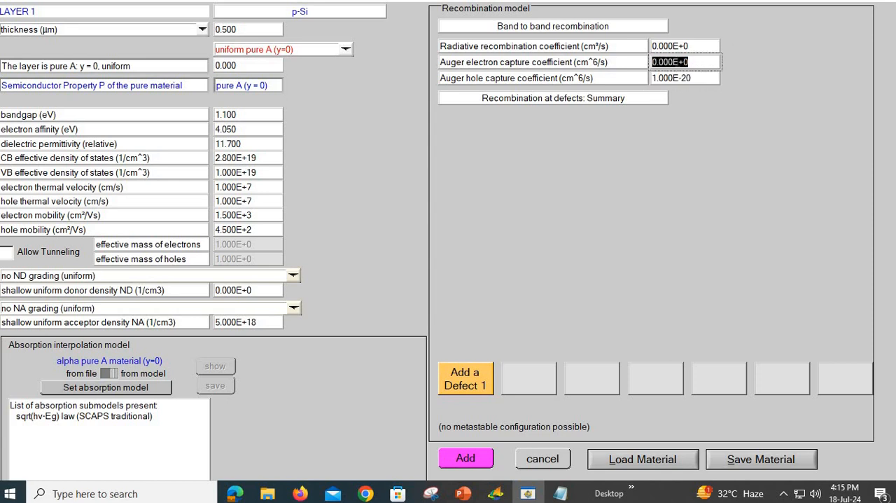
text(1e-20)
click(702, 45)
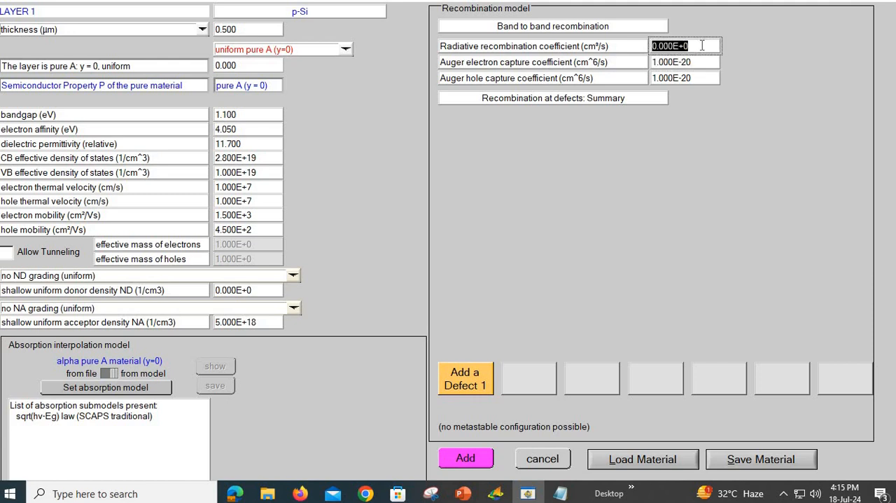
text(1e-18)
key(Return)
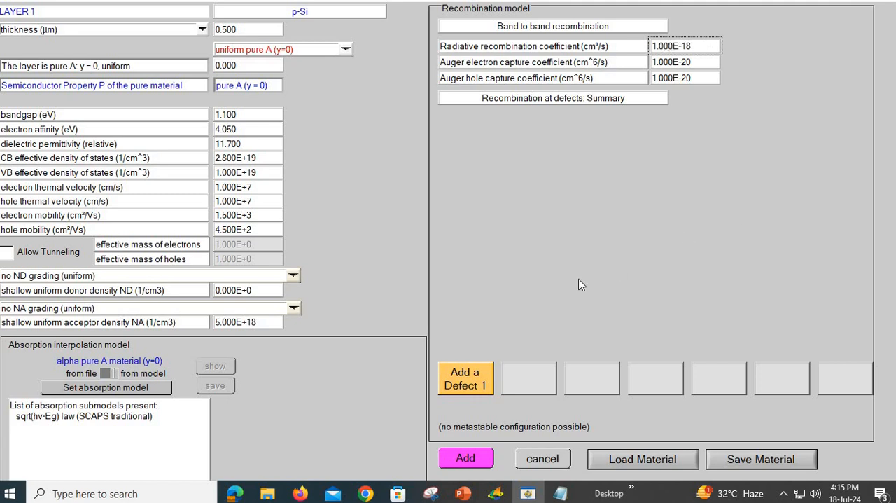
Step: Look over the properties offered for a first defect in the p-Si layer without adding it
click(470, 380)
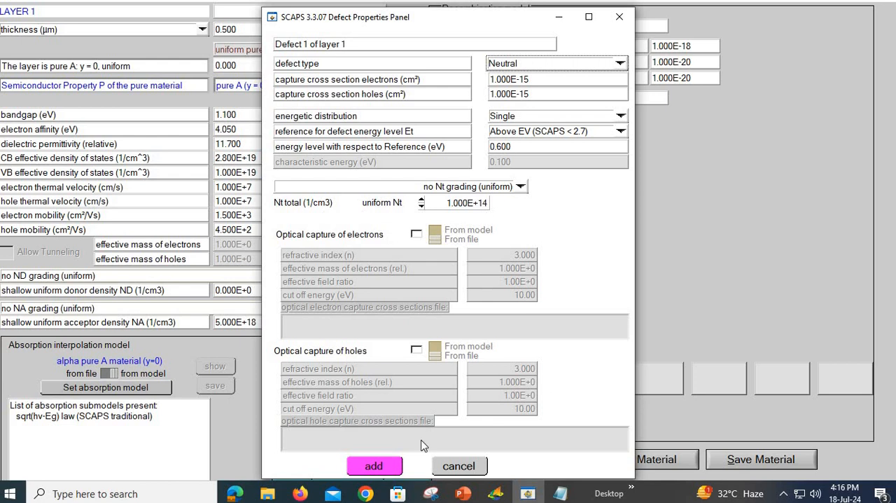
click(462, 467)
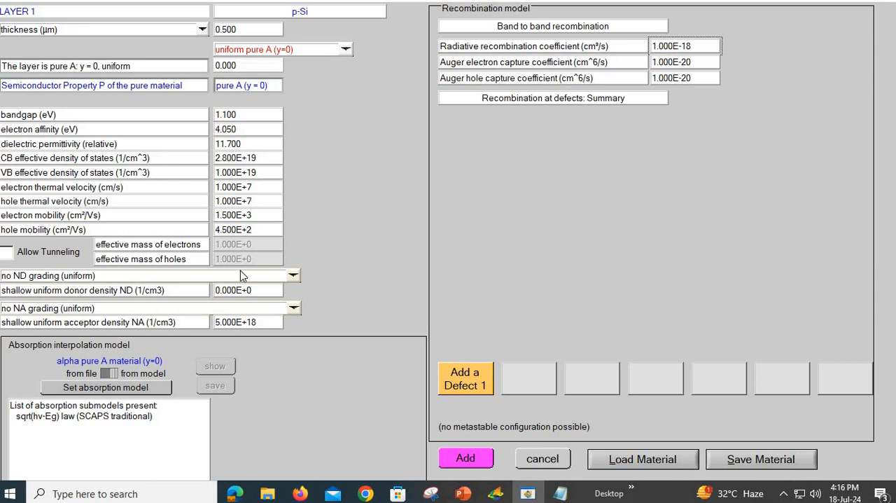
Step: Review the available absorption files, keep the sqrt(hv-Eg) absorption model, and add the p-Si layer to the structure
click(112, 374)
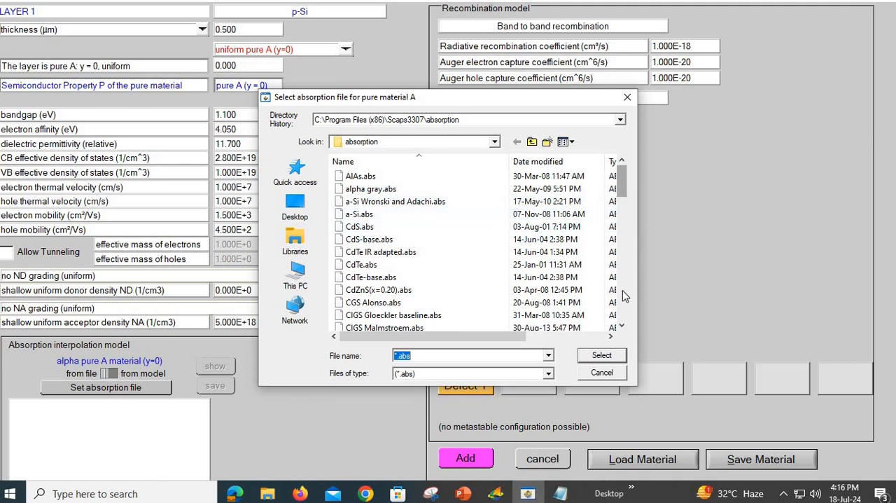
scroll(624, 296, down, 10)
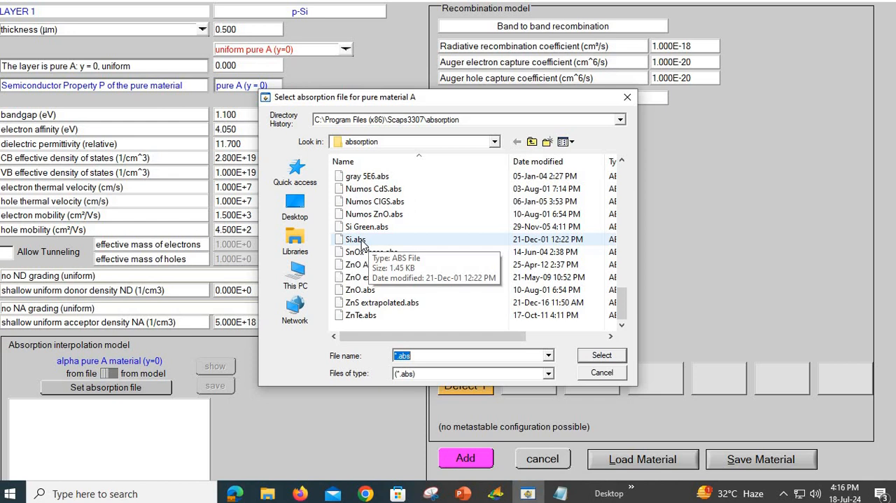
click(603, 373)
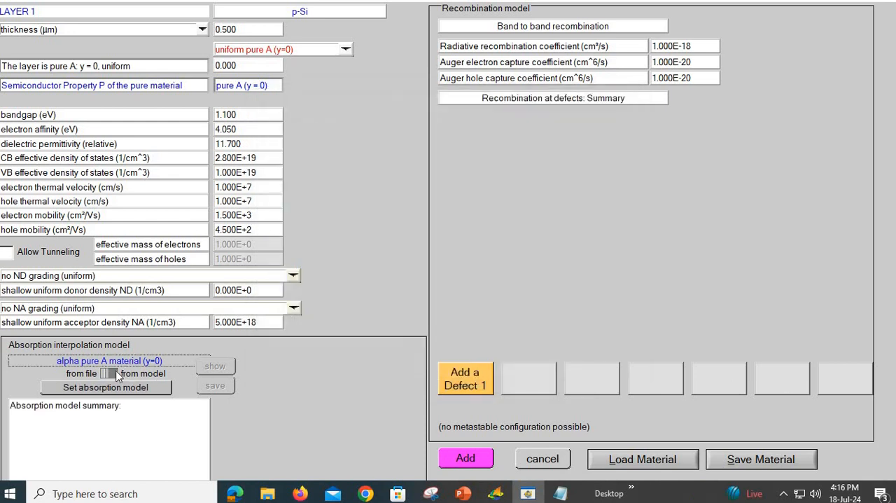
click(130, 389)
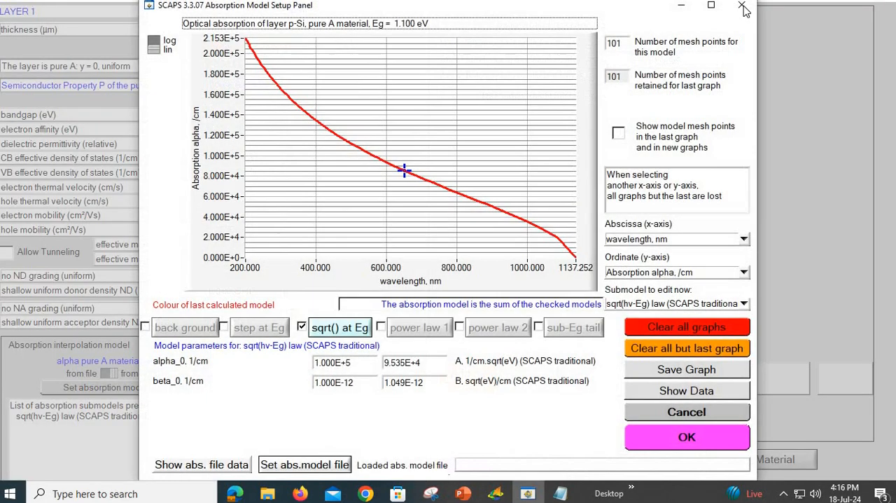
click(744, 6)
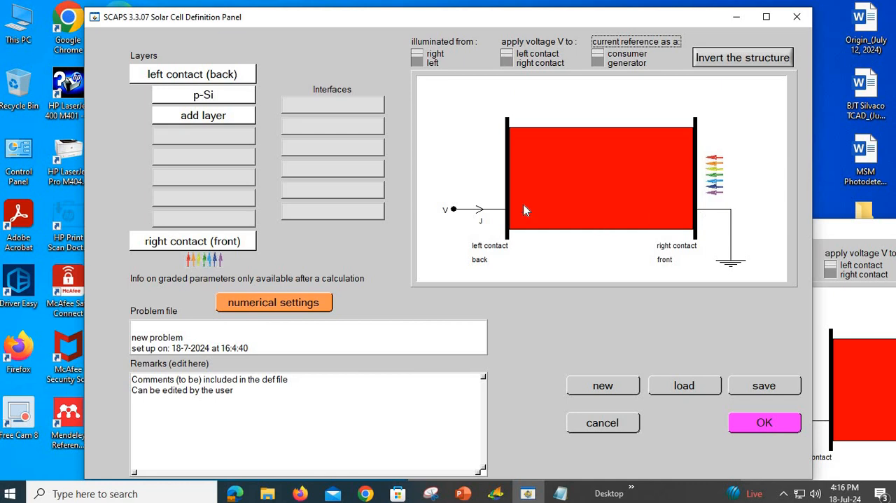
Step: Start a second layer named i-layer Si and set its thickness to 10 µm
click(223, 119)
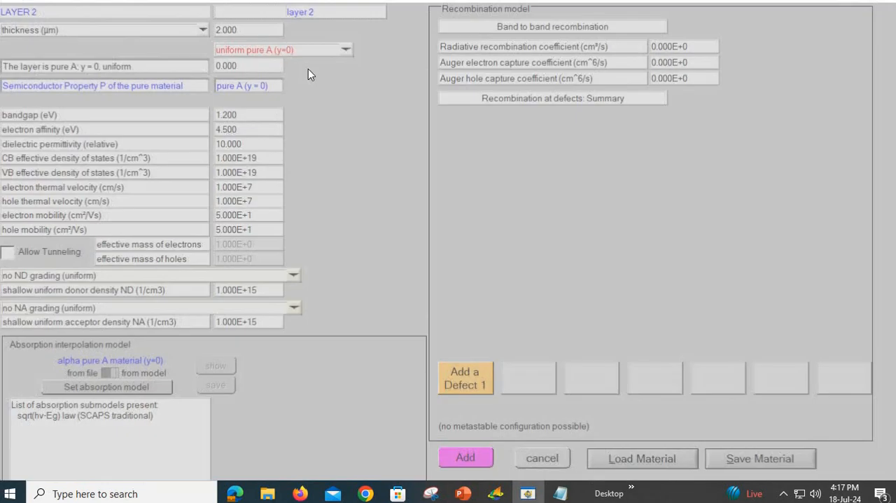
drag(312, 11, 214, 11)
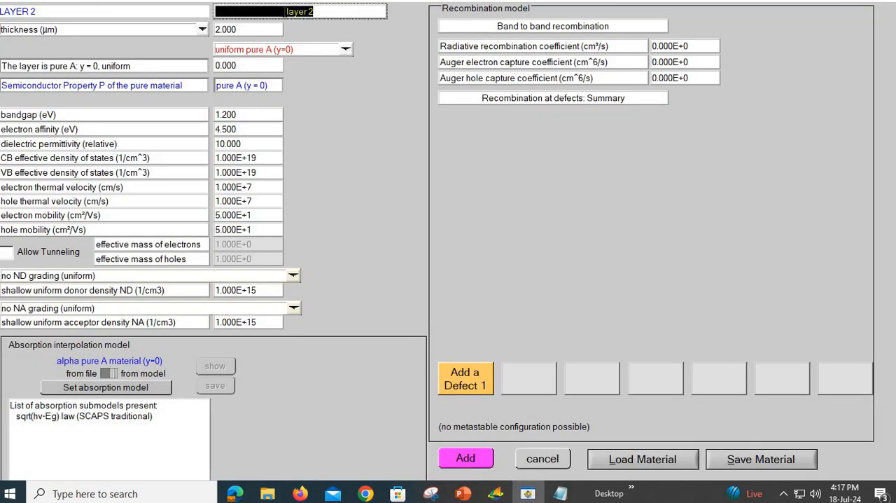
key(BackSpace)
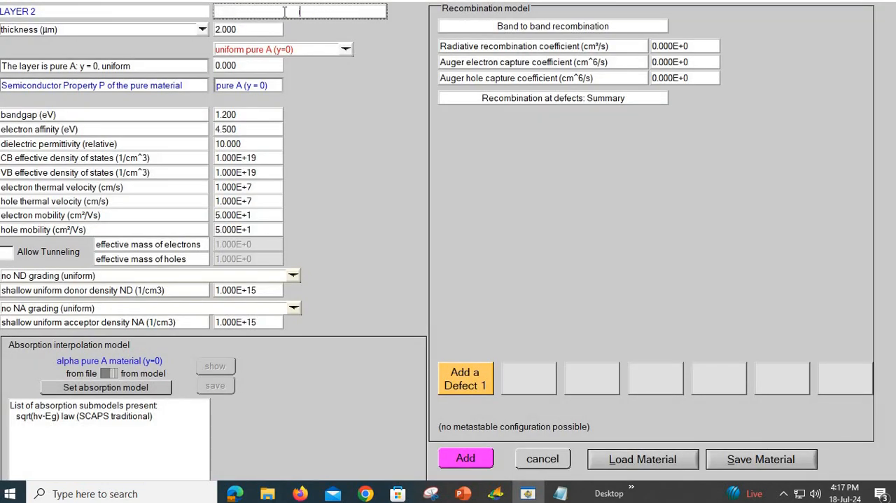
text(layer Si)
click(236, 29)
double_click(235, 30)
text(10)
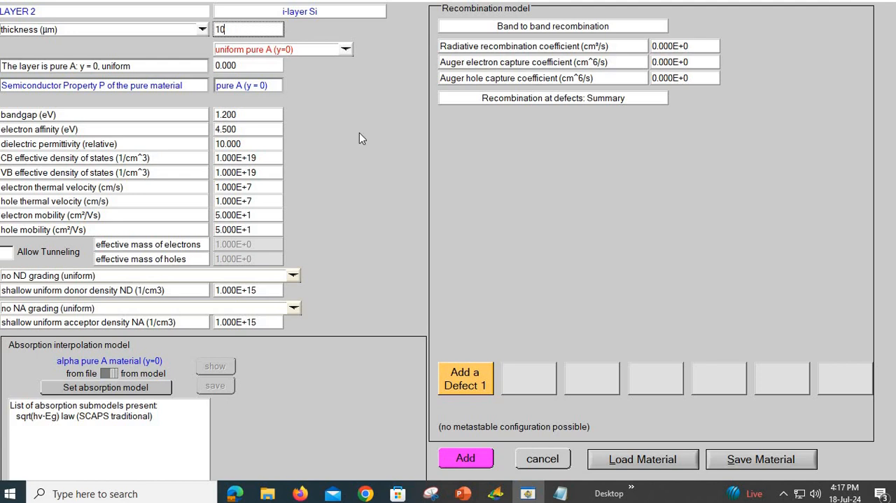
key(Return)
Step: Set the i-layer's bandgap to 1.1 eV, electron affinity to 4.05 eV, relative permittivity to 11.7 and CB effective density of states to 2.8E+19 1/cm^3
click(252, 116)
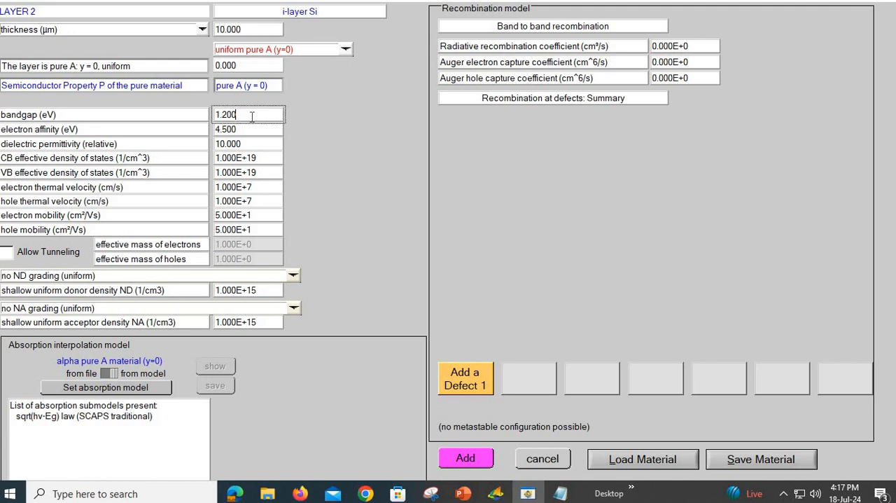
double_click(252, 117)
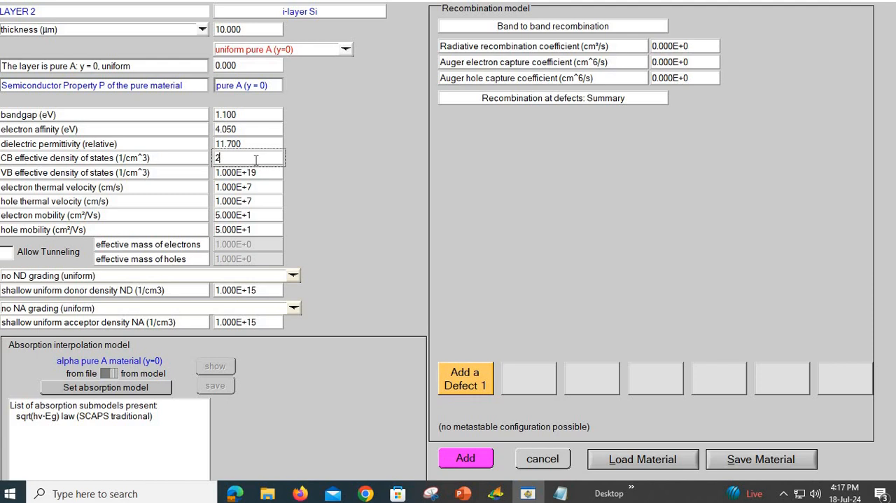
text(e)
key(BackSpace)
text(.8e18)
key(BackSpace)
text(9)
Step: Set the i-layer Si's electron mobility to 1500 cm²/Vs and its hole mobility to 450 cm²/Vs
click(238, 215)
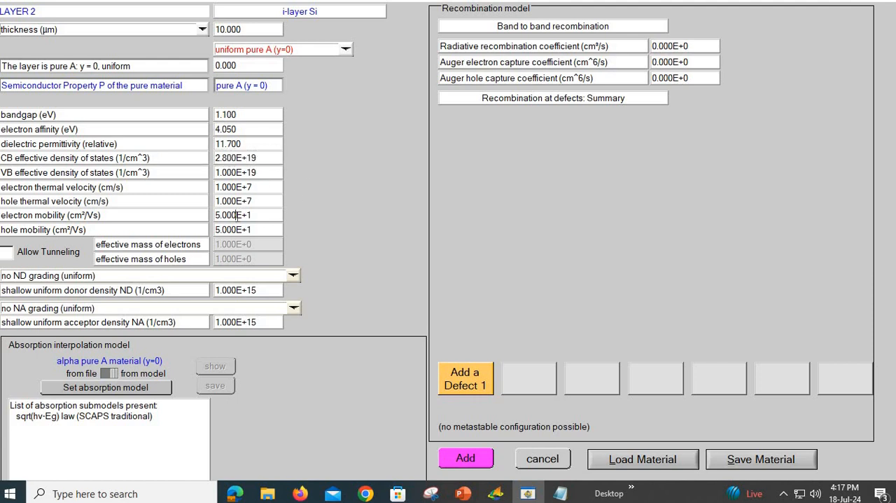
double_click(238, 215)
text(1.500)
key(Return)
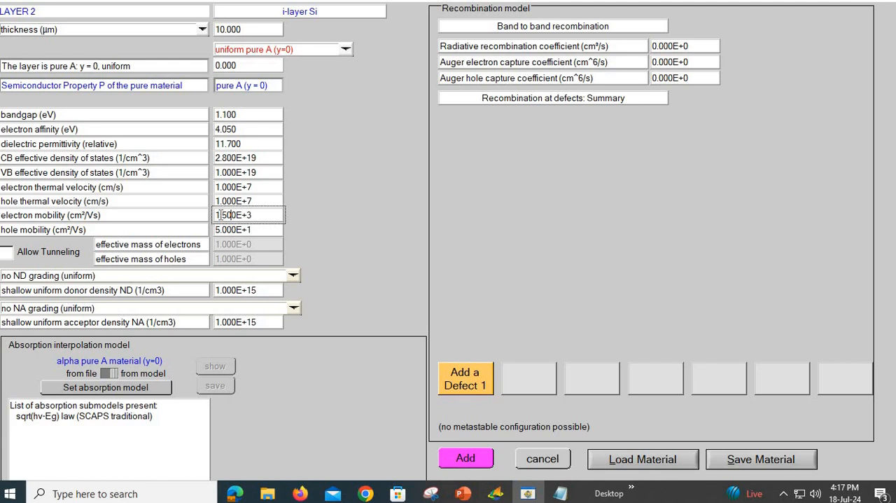
double_click(264, 225)
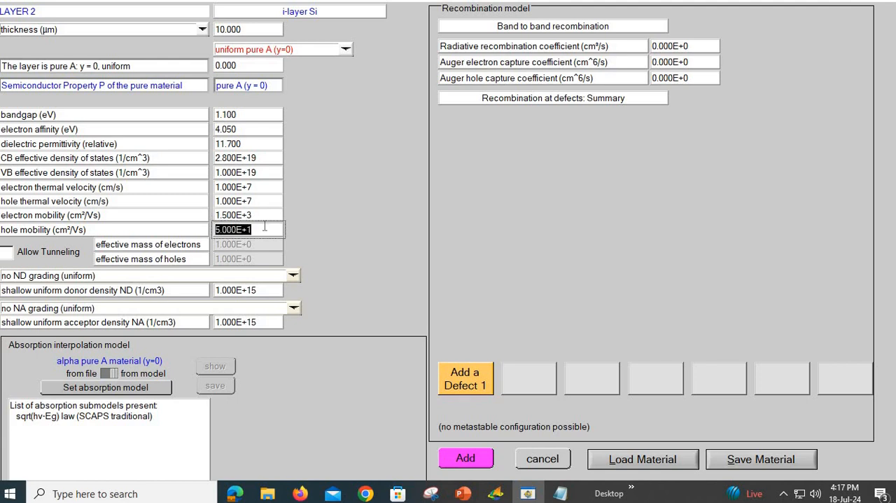
text(450)
key(Return)
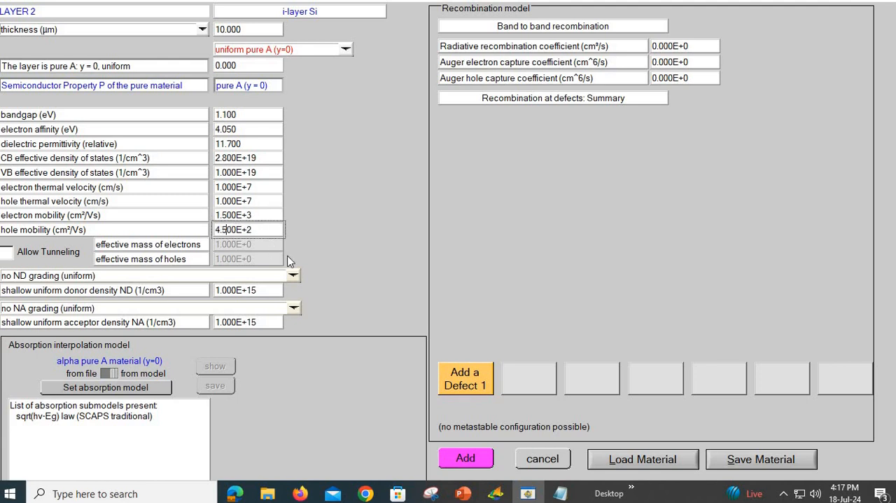
Step: Set the i-layer Si's shallow donor density to 1E+14 1/cm3 and acceptor density to 0, and add the layer to the structure
click(253, 290)
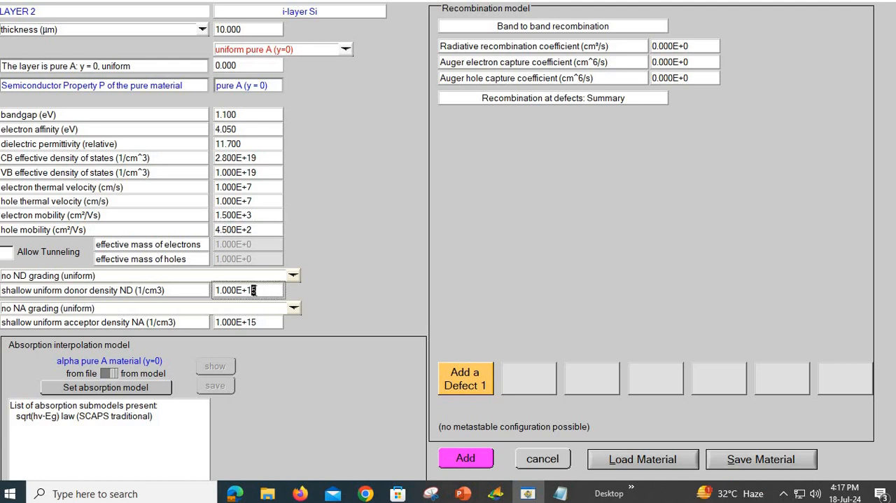
key(Delete)
text(4)
double_click(264, 322)
text(0)
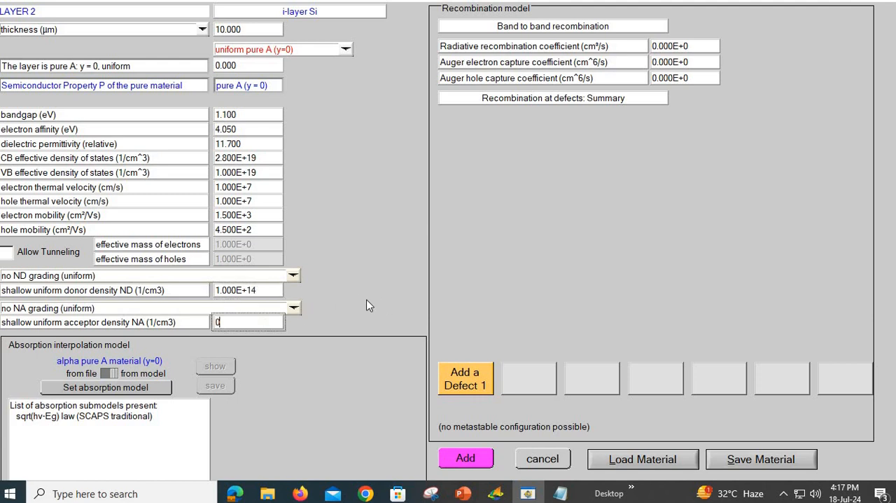
key(Return)
click(466, 457)
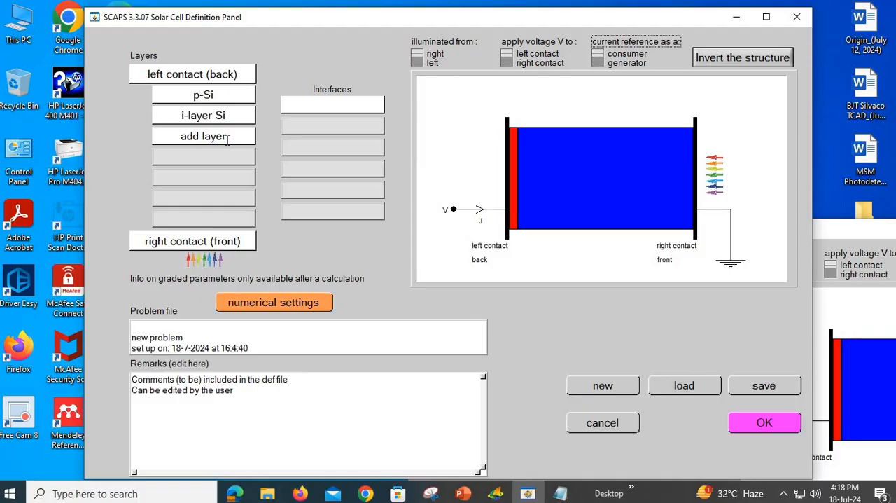
Step: Start a third layer named n-Si and set its thickness to 0.5 µm
click(227, 138)
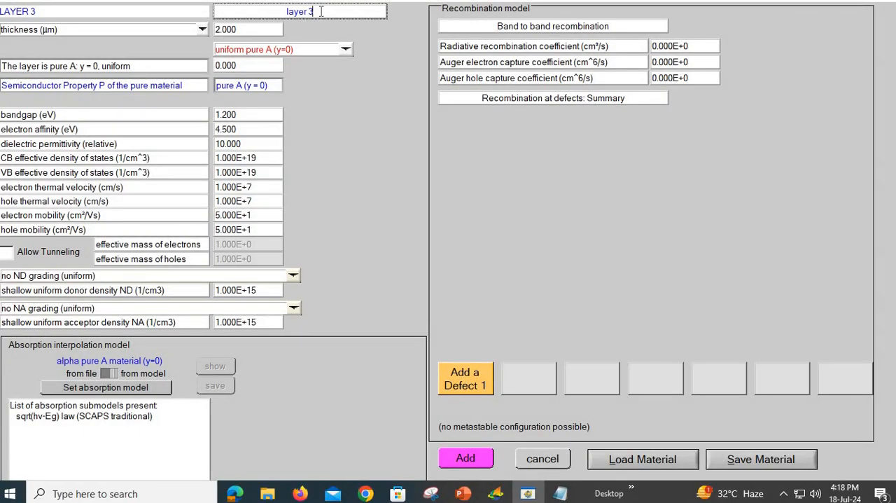
double_click(273, 9)
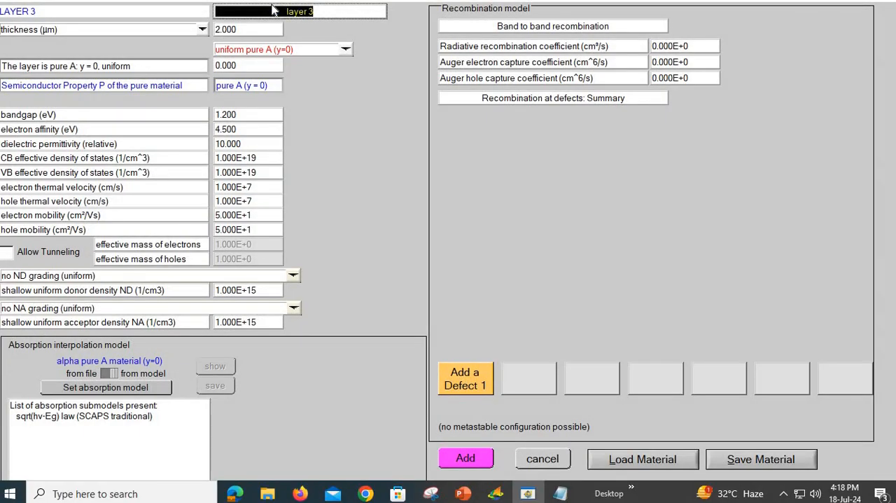
text(n-S)
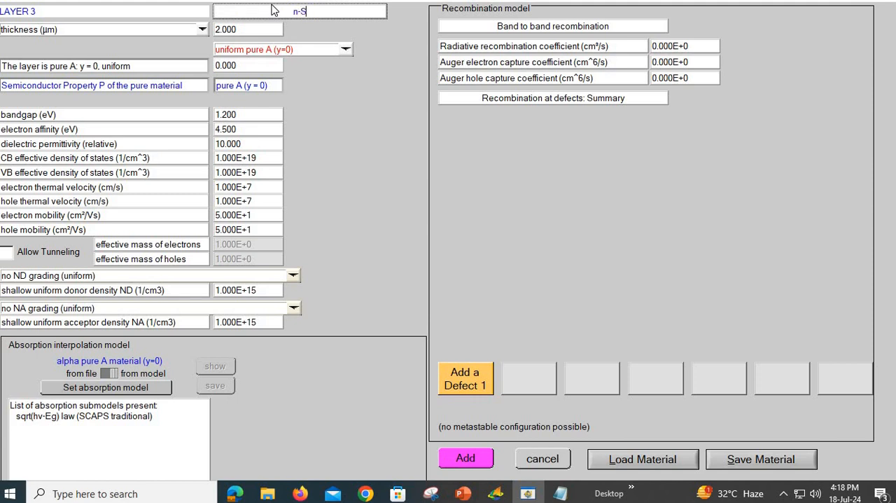
text(i)
click(243, 29)
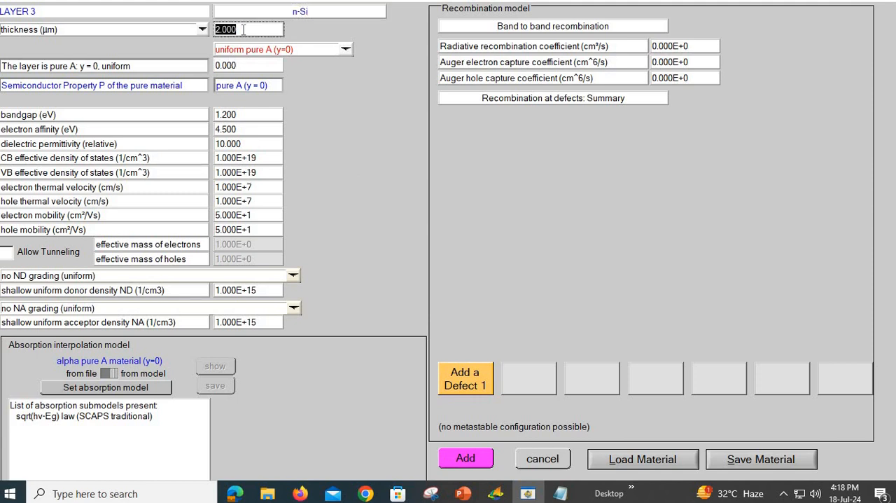
text(0.5)
click(345, 97)
Step: Set the n-Si bandgap to 1.1 eV, electron affinity to 4.05 eV, relative permittivity to 11.7 and CB effective density of states to 2.8E+19 1/cm^3
click(244, 114)
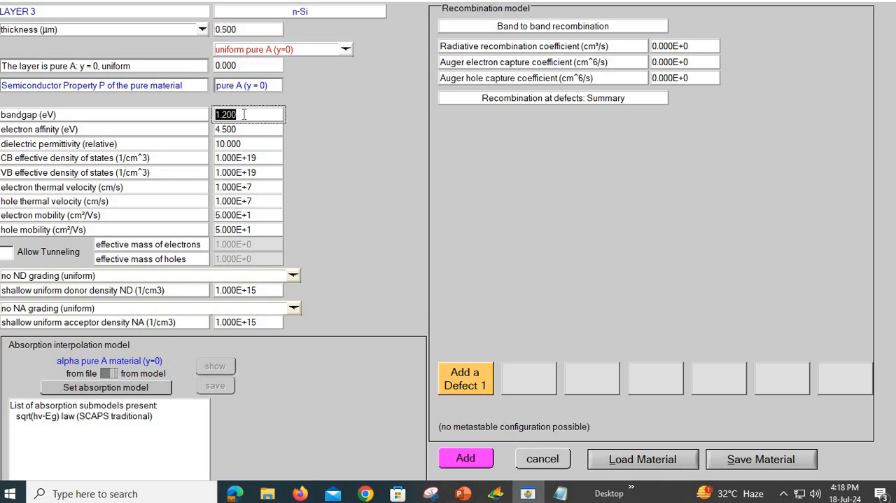
text(1.1)
click(255, 129)
text(4)
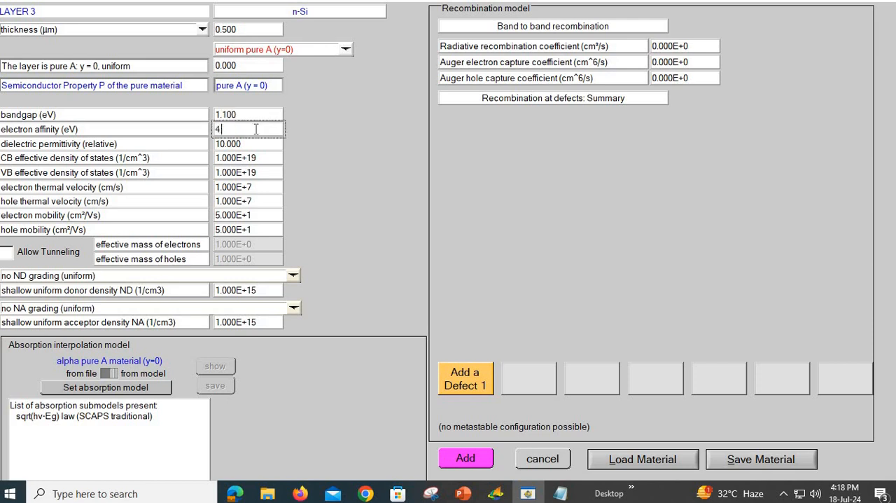
text(.05)
click(256, 144)
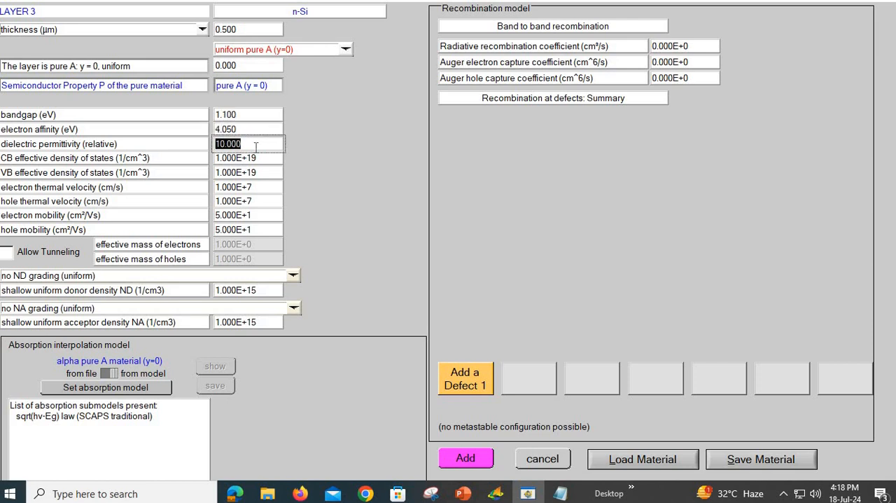
text(11.7)
click(263, 159)
click(263, 160)
text(2.8e)
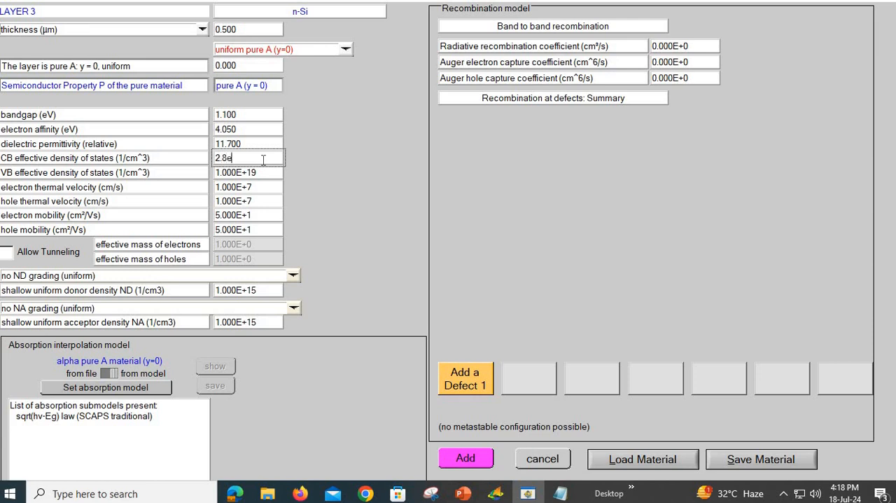
key(BackSpace)
text(00E+19)
Step: Set the n-Si layer's electron mobility to 1500 cm²/Vs and its hole mobility to 450 cm²/Vs
click(259, 215)
text(1500)
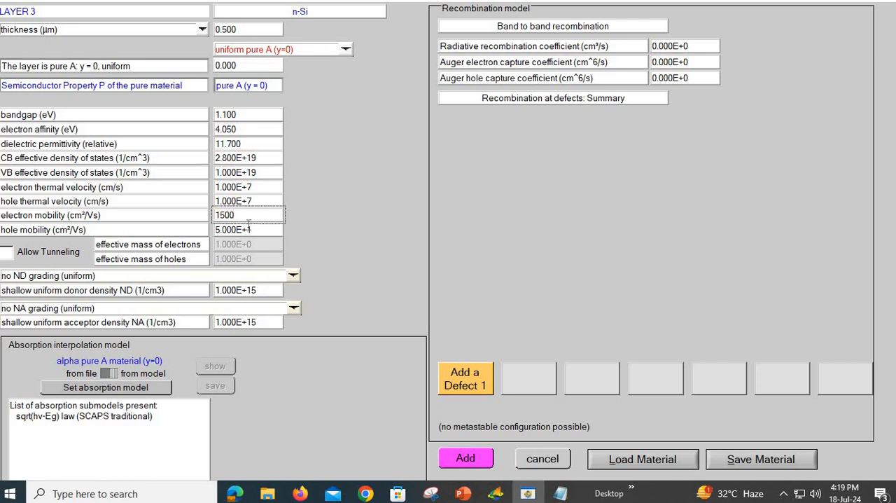
click(248, 226)
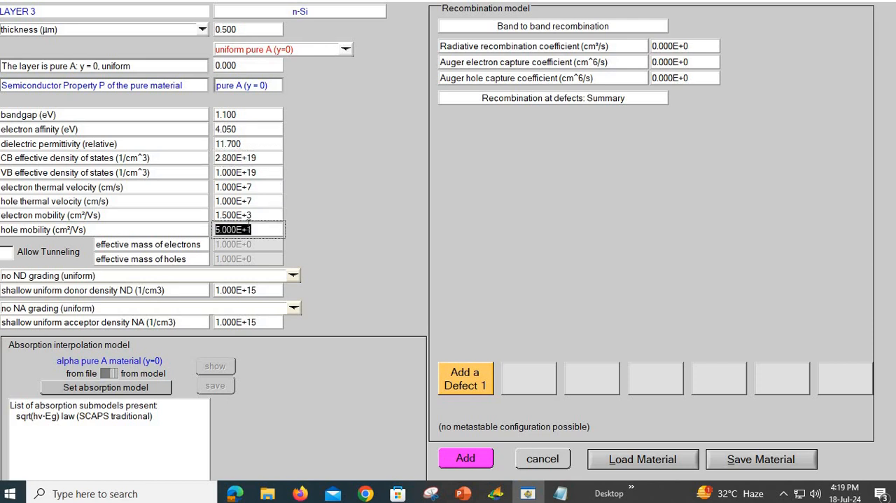
text(450)
key(Return)
Step: Set the n-Si layer's shallow donor density to 5E+18 1/cm3 and acceptor density to 0, and add the layer to the structure
click(261, 291)
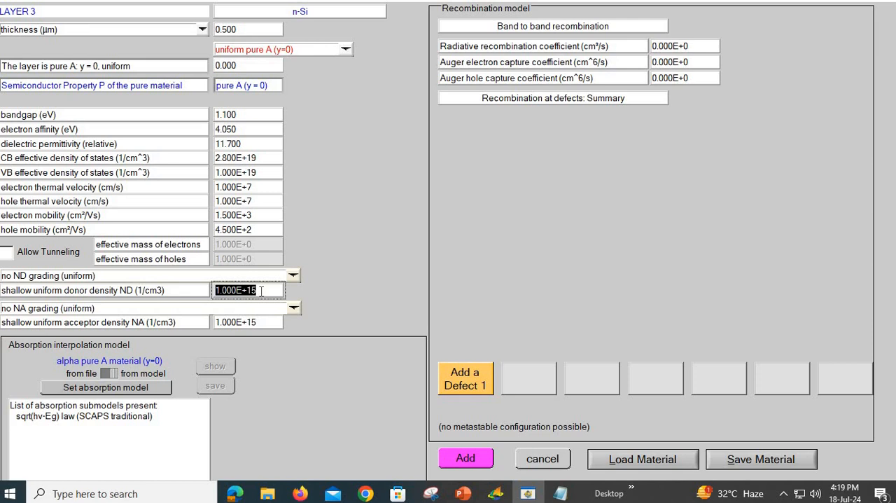
text(5e1)
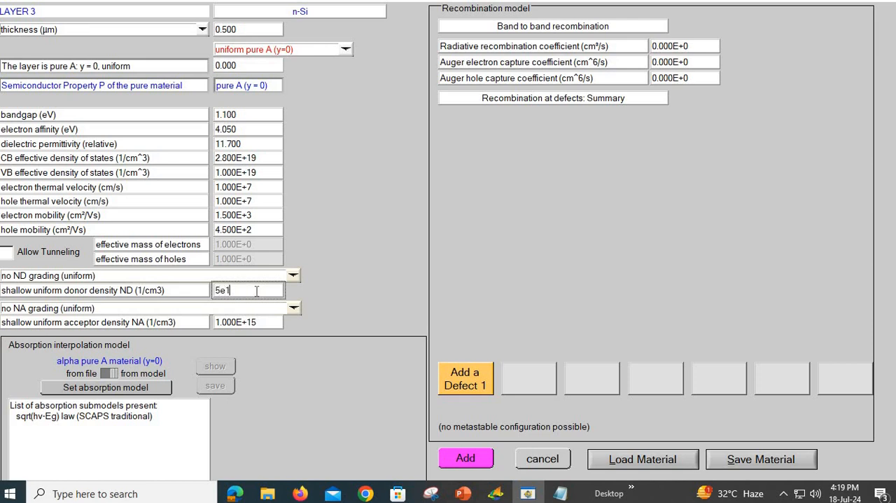
text(8)
click(266, 319)
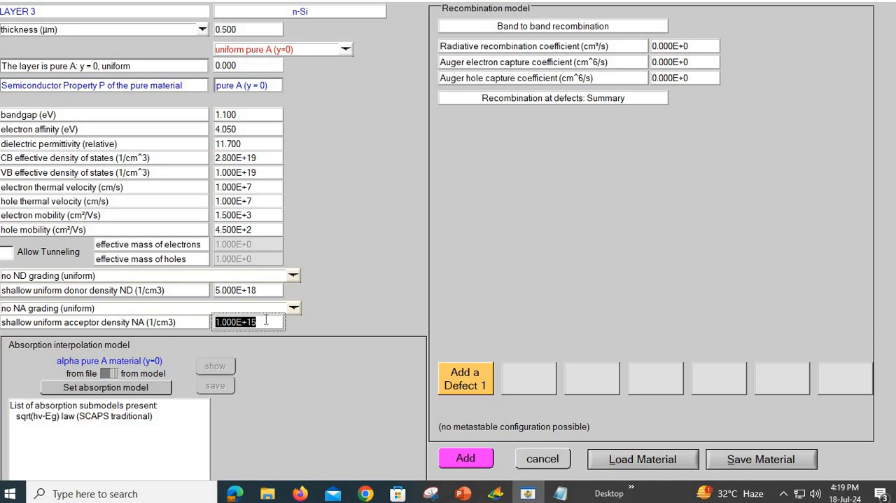
text(0)
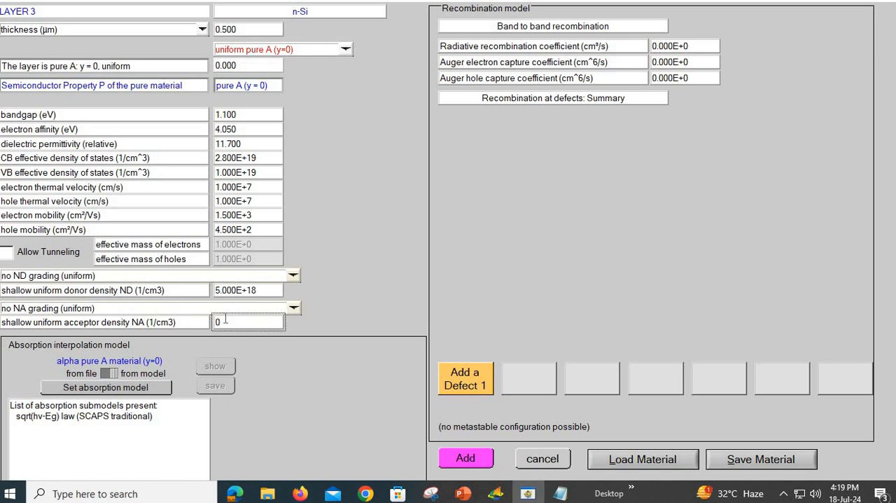
key(Return)
click(466, 459)
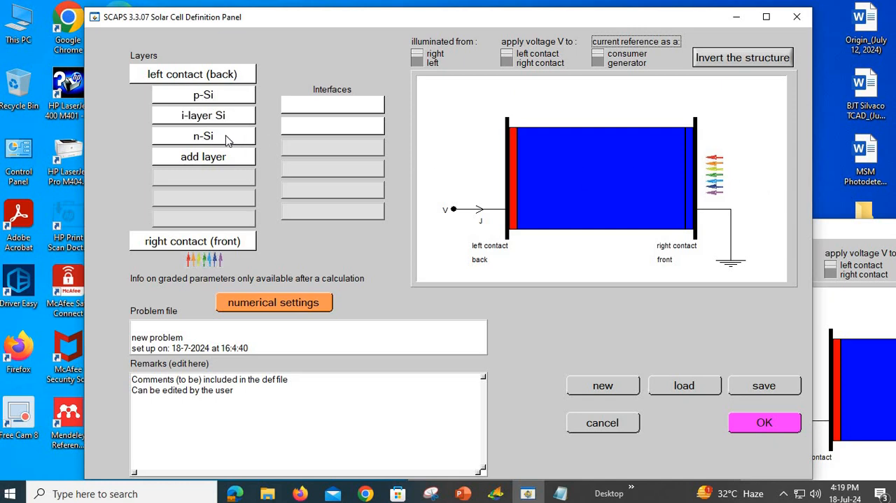
Step: Review the left (back) contact's electrical properties with flat bands switched off and on, and accept the contact with flat bands enabled
click(224, 80)
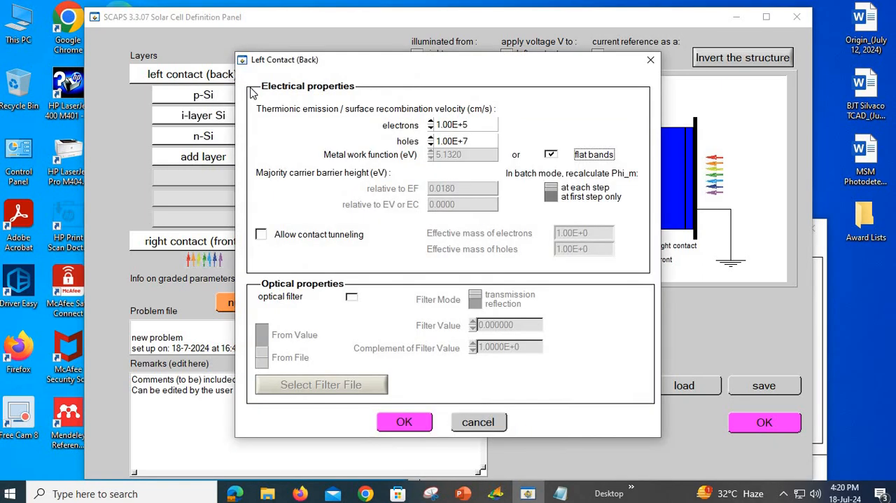
click(650, 60)
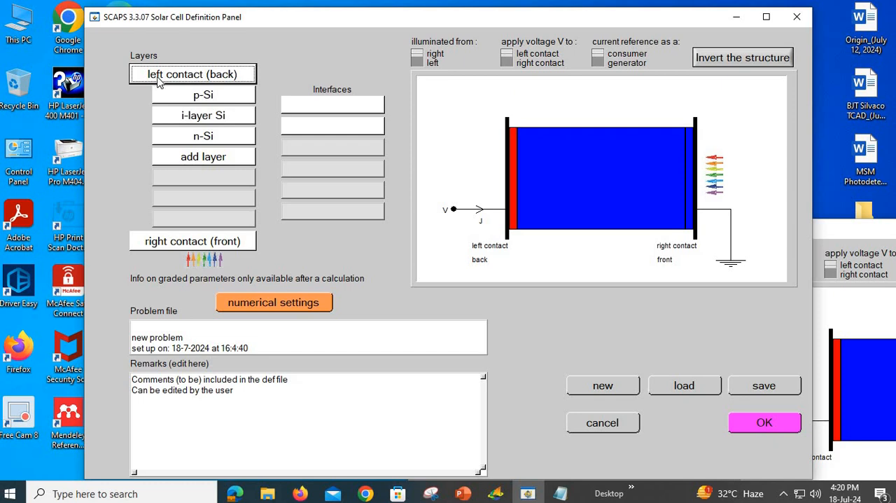
click(182, 77)
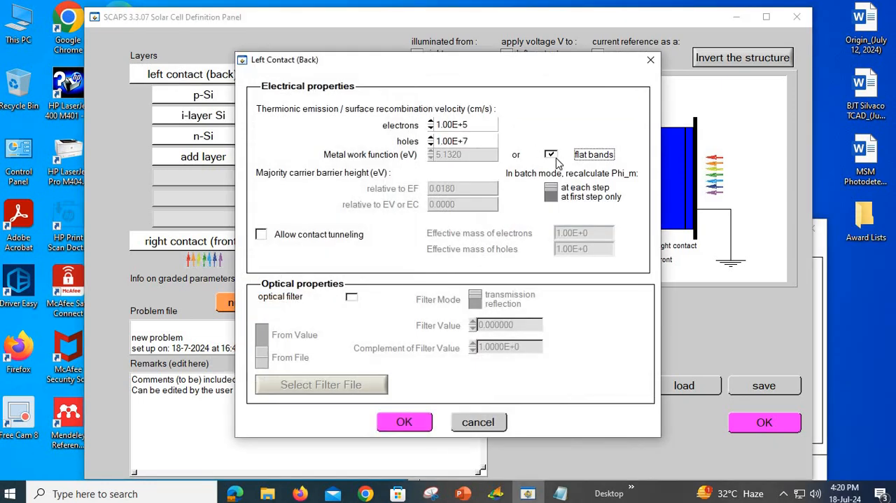
click(551, 154)
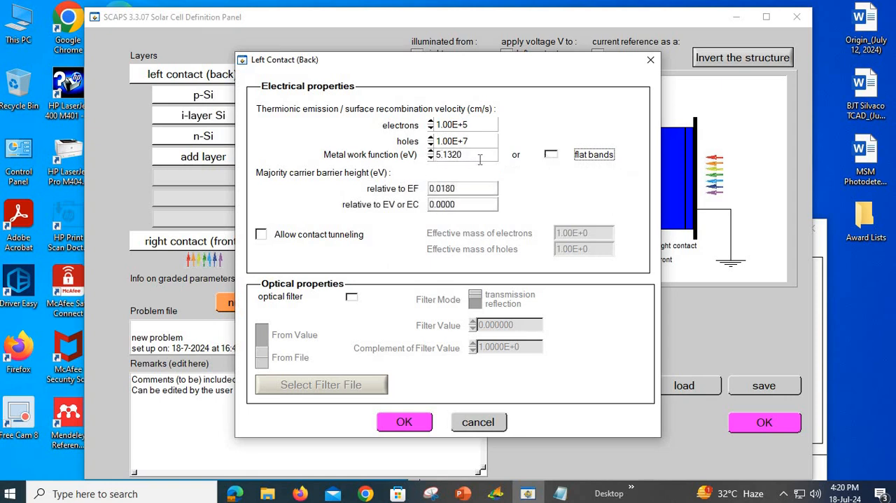
click(551, 156)
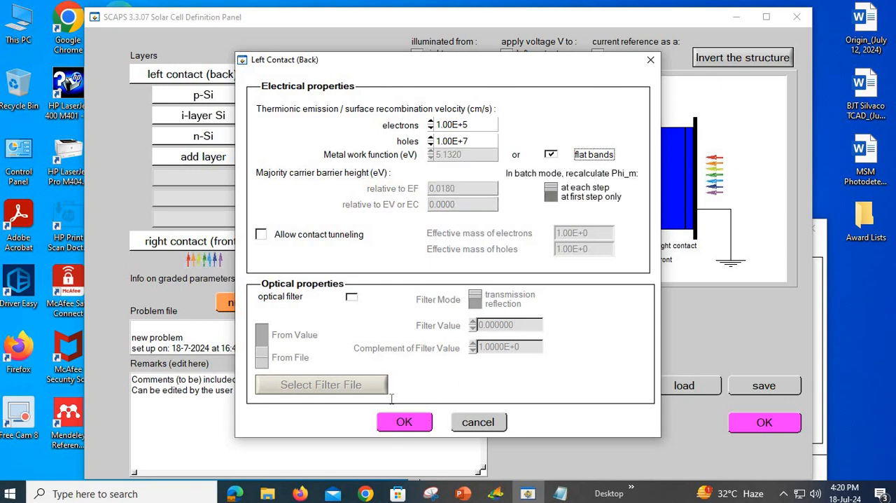
click(397, 423)
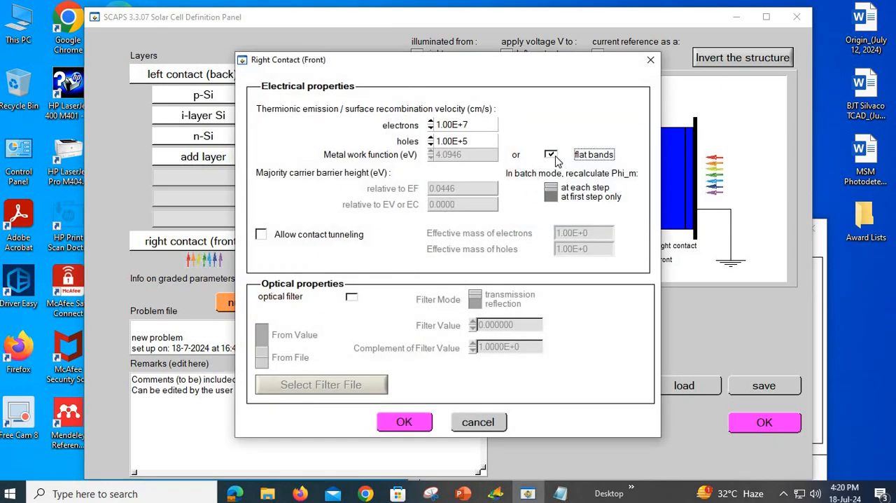
Step: Check the right (front) contact's metal work function with flat bands switched off, re-enable flat bands and accept the contact
click(550, 155)
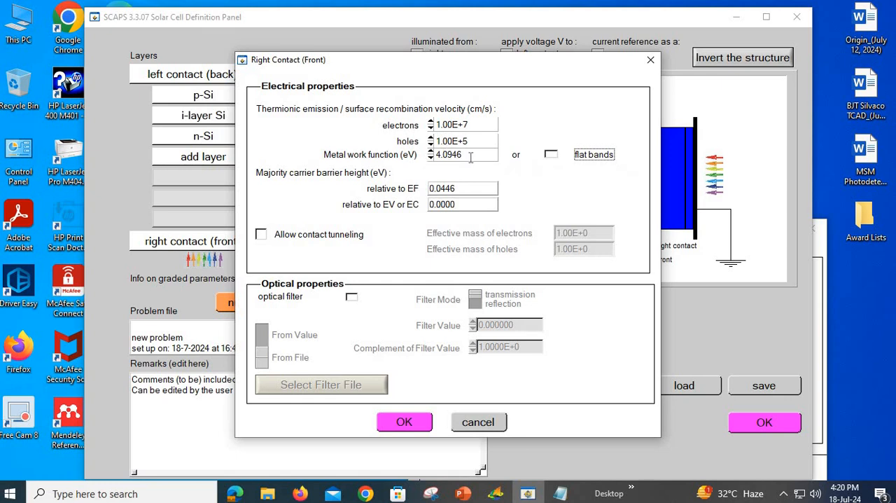
click(551, 154)
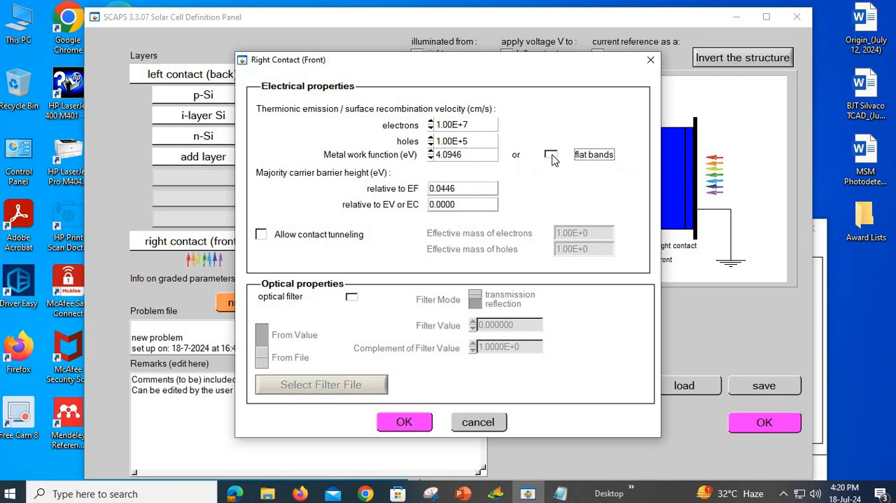
click(413, 420)
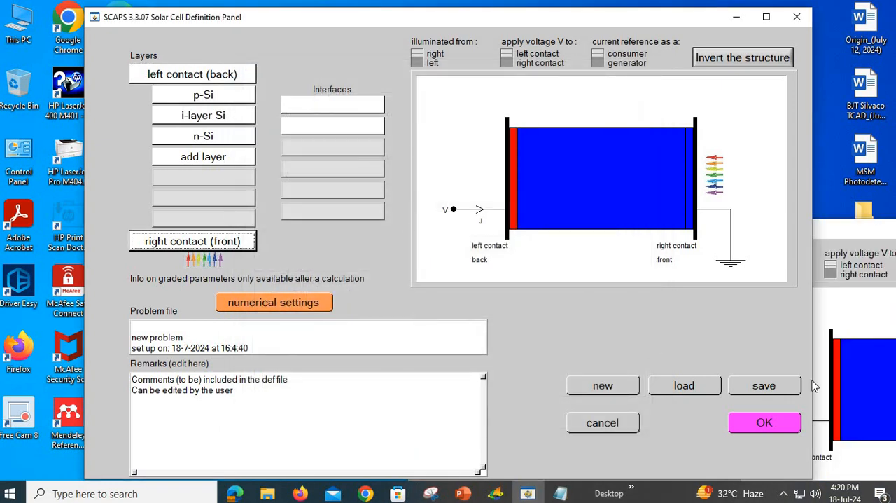
Step: Start saving the problem and browse to the Si pin solar cell folder on the Desktop
click(765, 386)
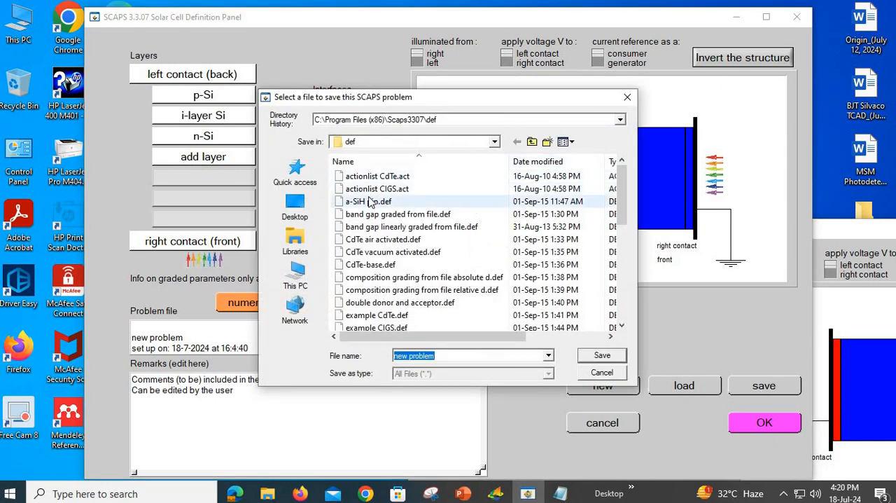
click(295, 206)
scroll(448, 280, down, 2)
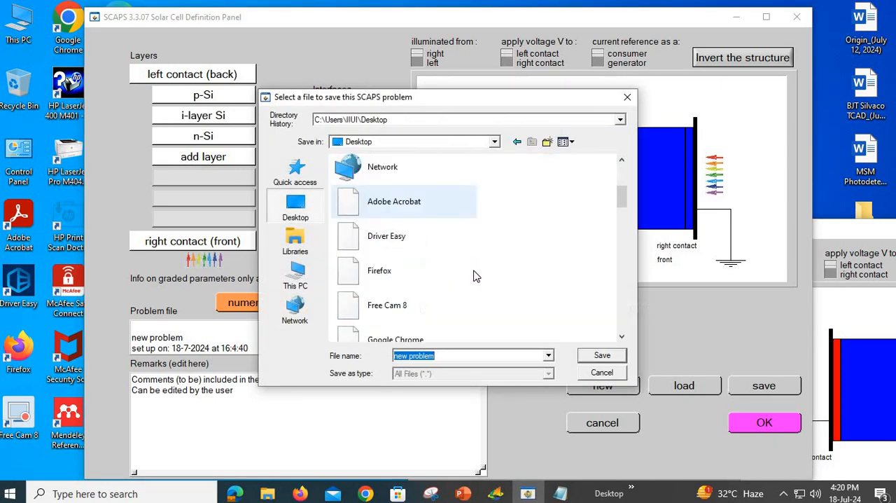
scroll(473, 275, down, 2)
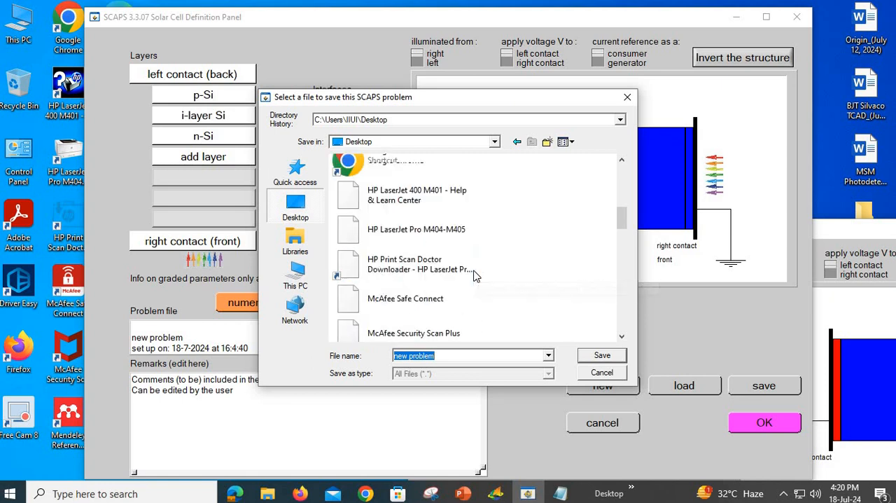
scroll(473, 275, up, 4)
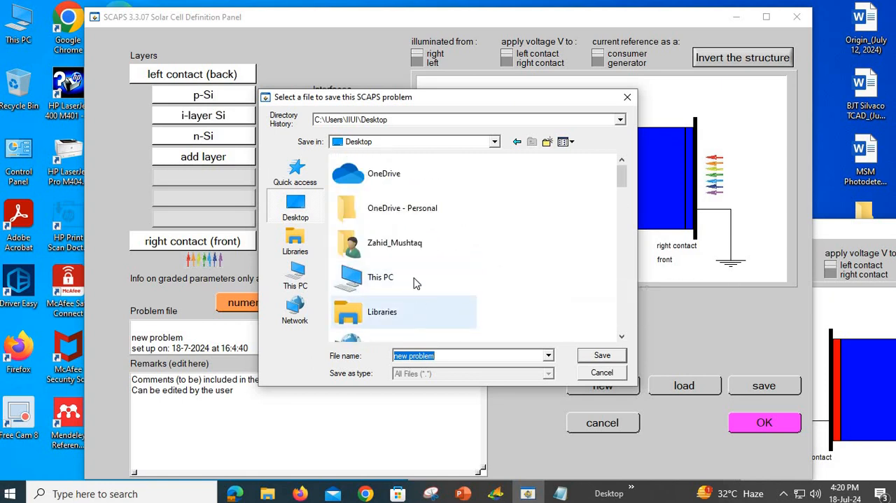
scroll(492, 242, down, 2)
scroll(492, 242, up, 2)
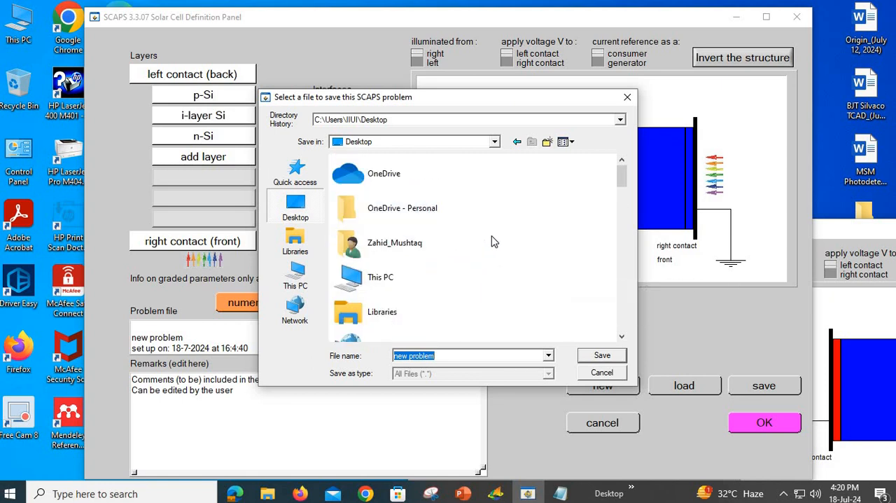
scroll(492, 242, down, 4)
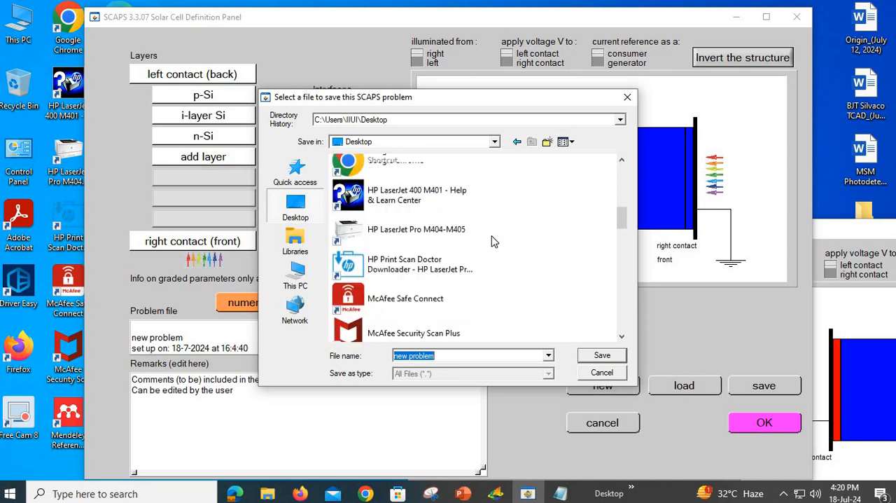
scroll(492, 242, up, 4)
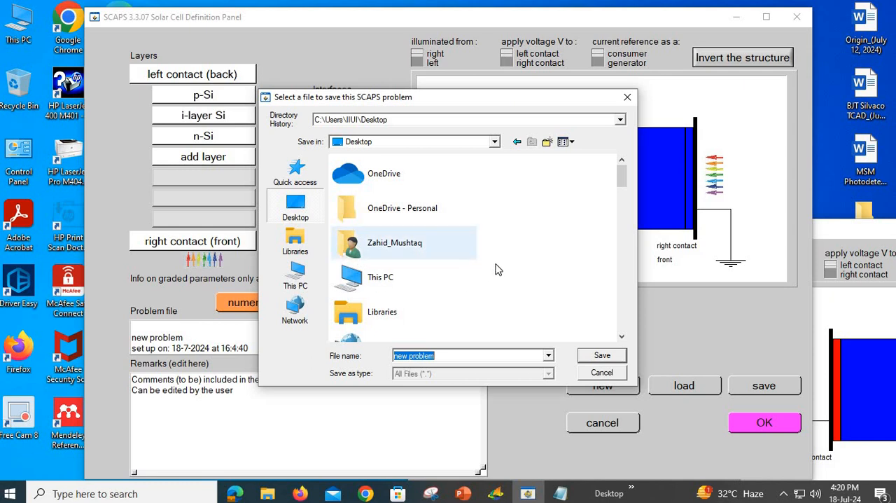
scroll(498, 263, down, 6)
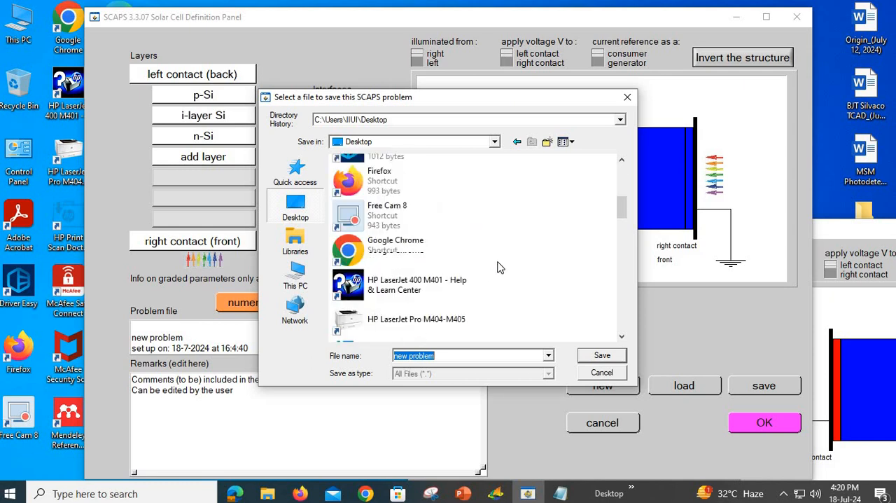
scroll(498, 266, down, 2)
double_click(427, 250)
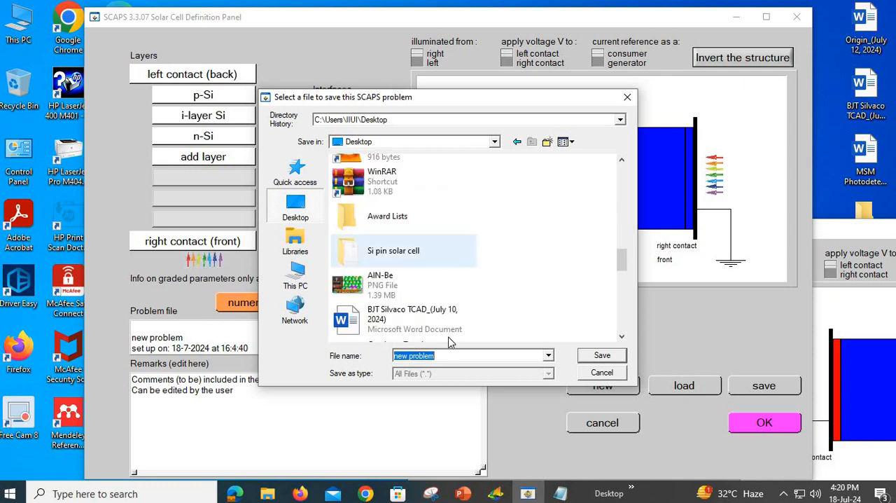
Step: Name the problem file "Si pin 10 um" and save it in the Si pin solar cell folder
click(440, 355)
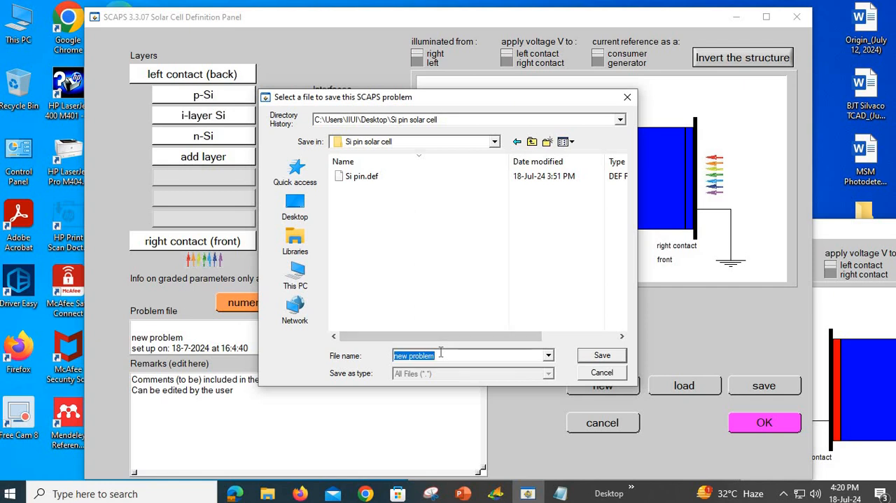
text(Si)
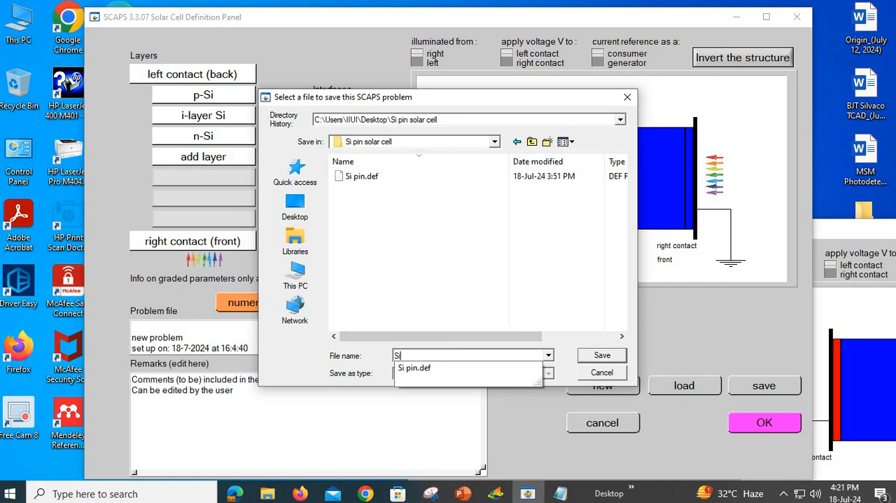
text( pin )
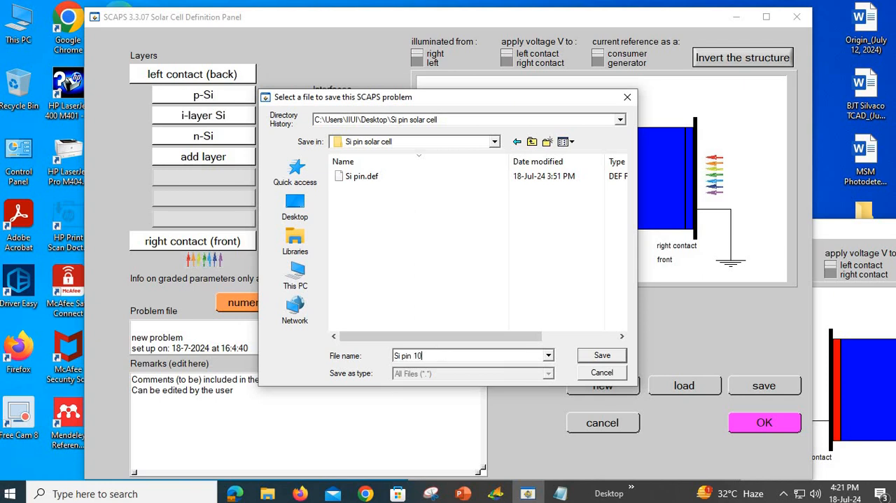
text(10um)
click(423, 356)
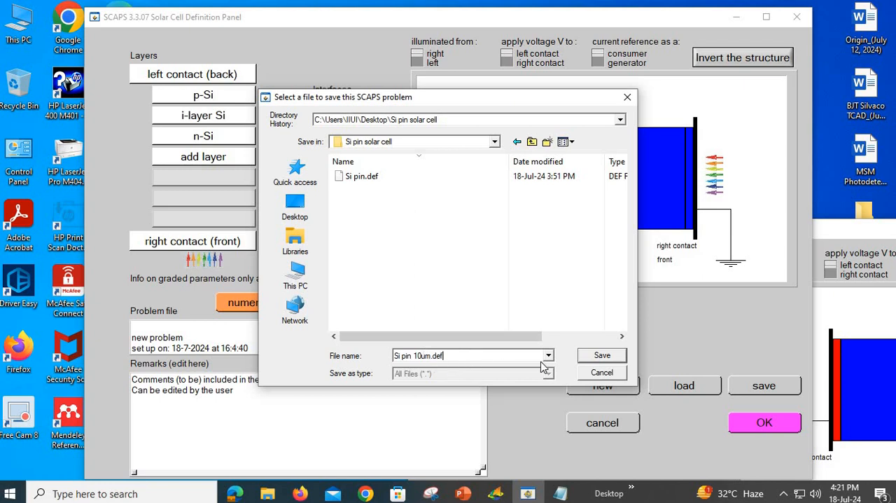
click(602, 356)
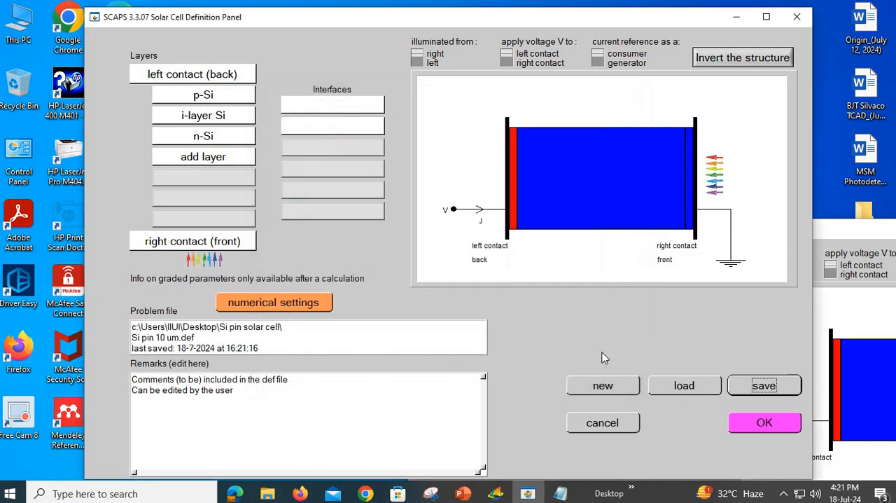
Step: Accept the cell definition and run a single-shot calculation of the Si pin 10 um problem
click(773, 422)
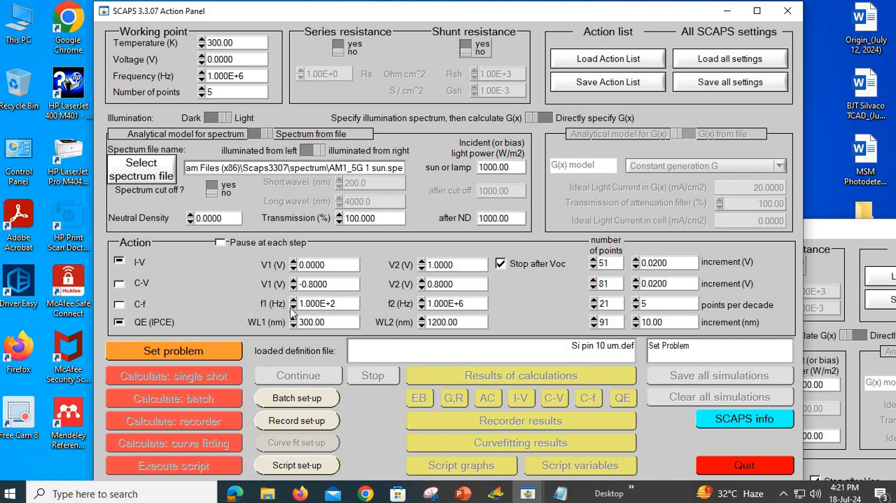
click(155, 350)
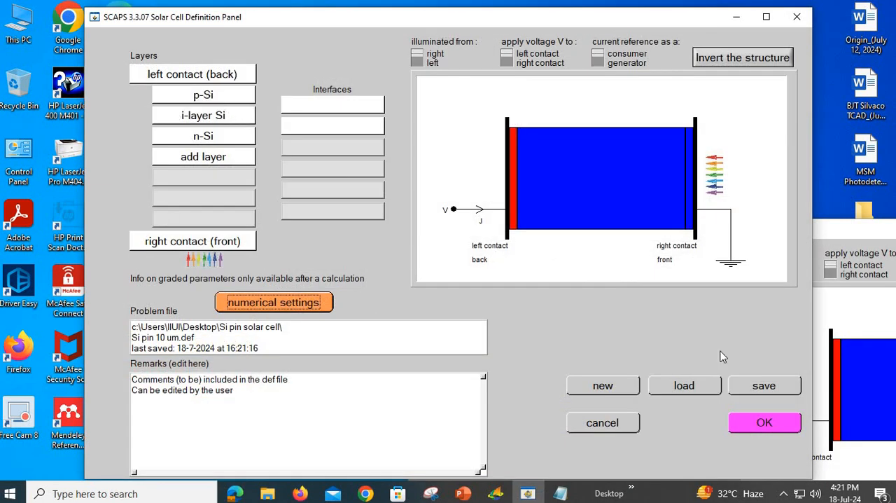
click(760, 424)
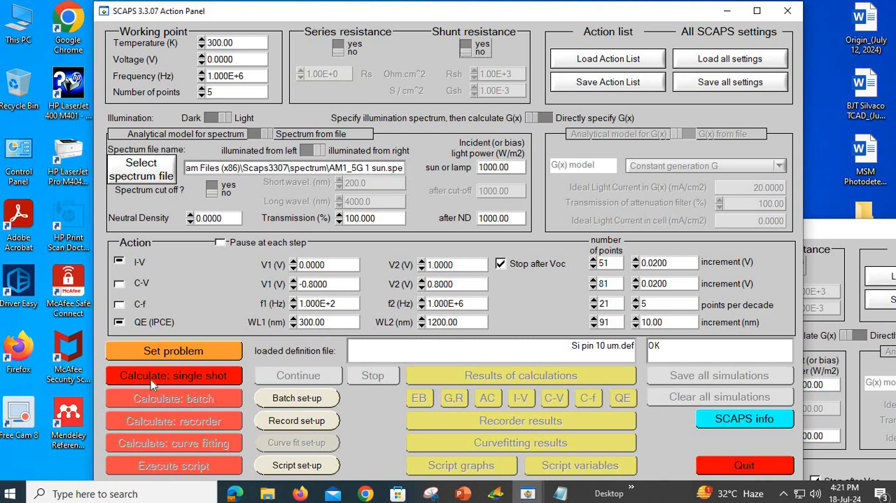
click(213, 376)
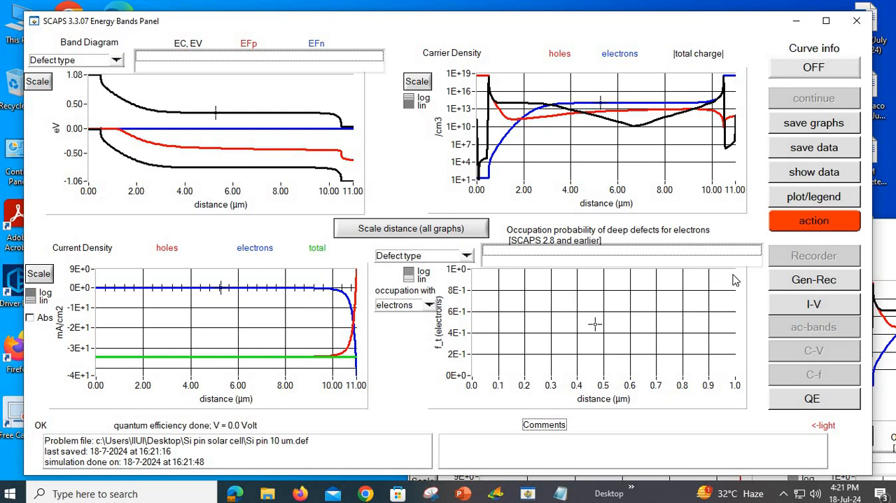
Step: Examine the simulated I-V curve with its cell parameters and the quantum efficiency plot, and return to the I-V results
click(815, 306)
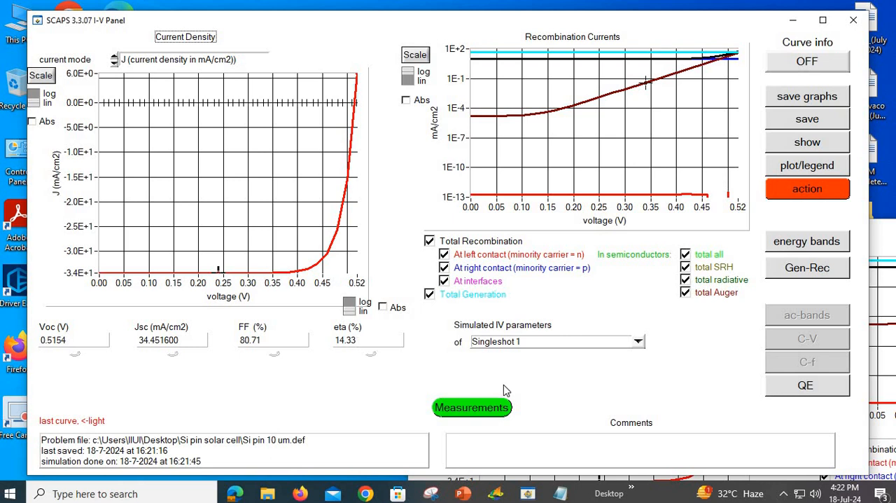
click(812, 389)
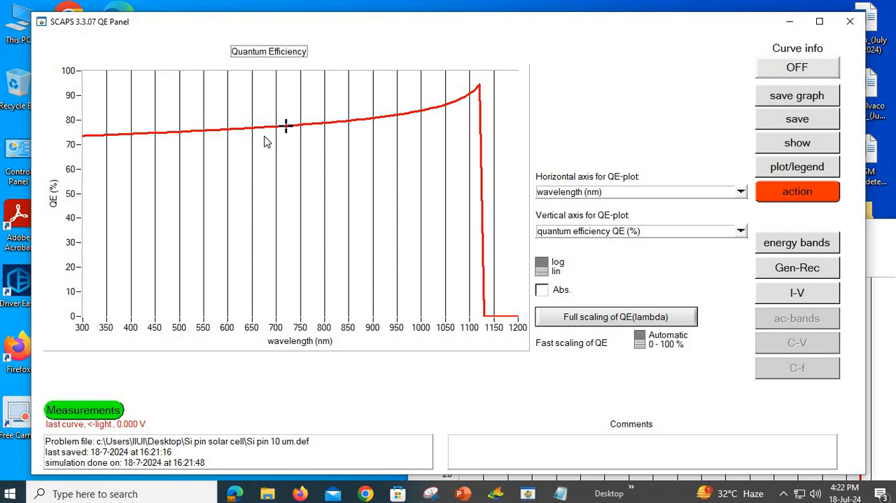
click(768, 290)
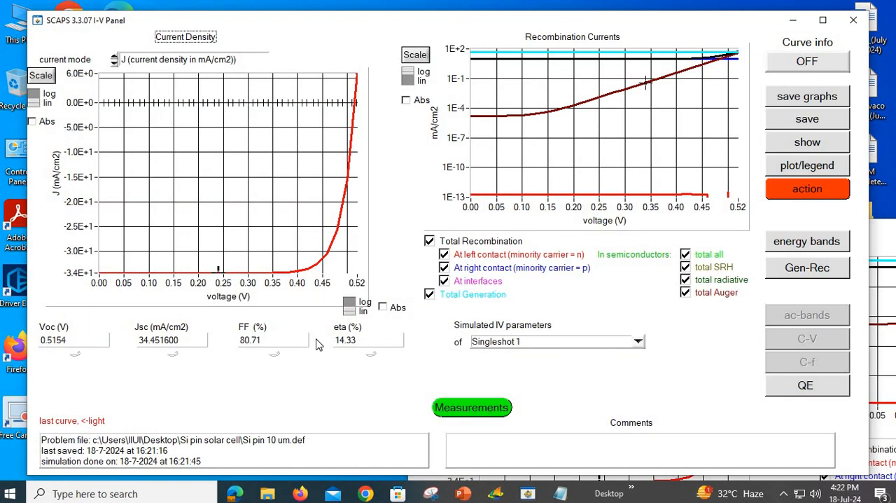
Step: Compare the current density curve on logarithmic and linear scales, ending on linear
click(33, 98)
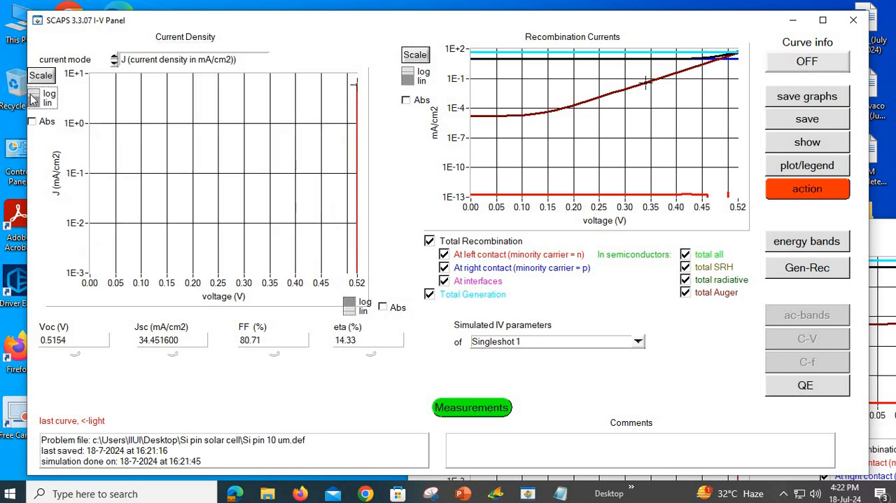
click(33, 98)
click(33, 98)
click(34, 98)
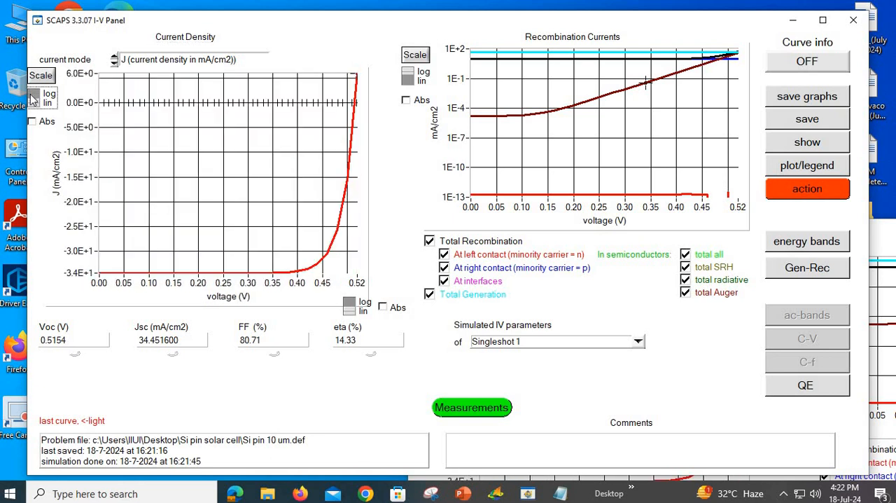
Step: Show the simulated I-V data as text and copy all numeric rows from 0 to 0.52 V
click(807, 142)
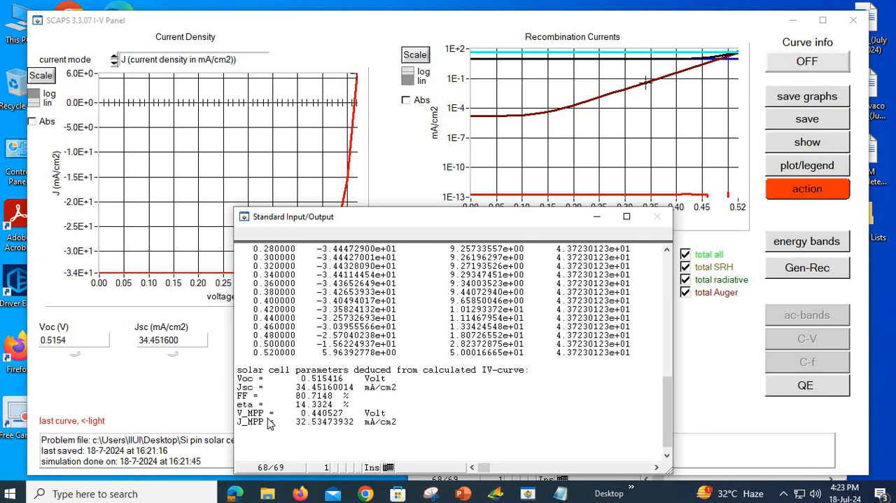
scroll(272, 433, up, 1)
scroll(287, 430, down, 1)
scroll(263, 438, up, 9)
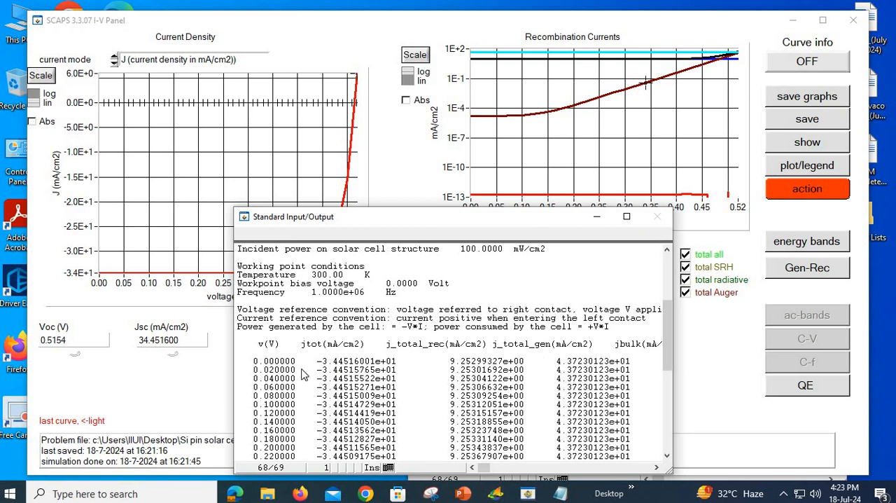
scroll(265, 322, down, 1)
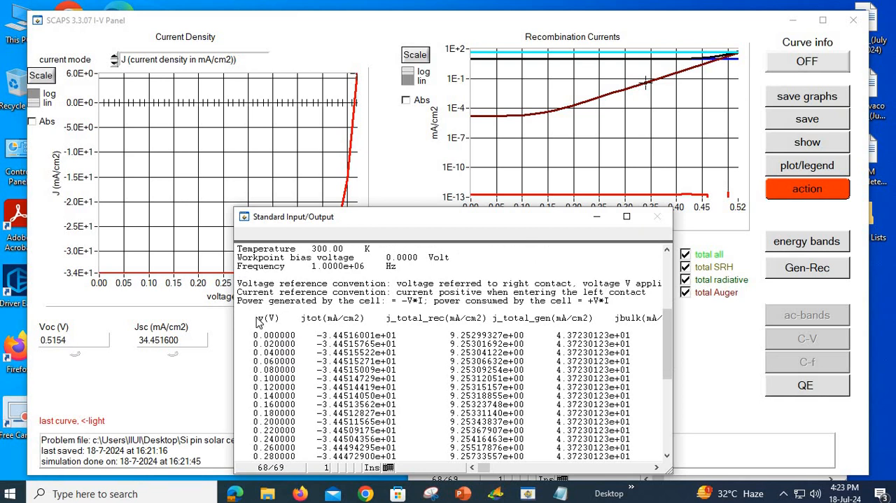
drag(253, 335, 424, 370)
drag(593, 492, 631, 370)
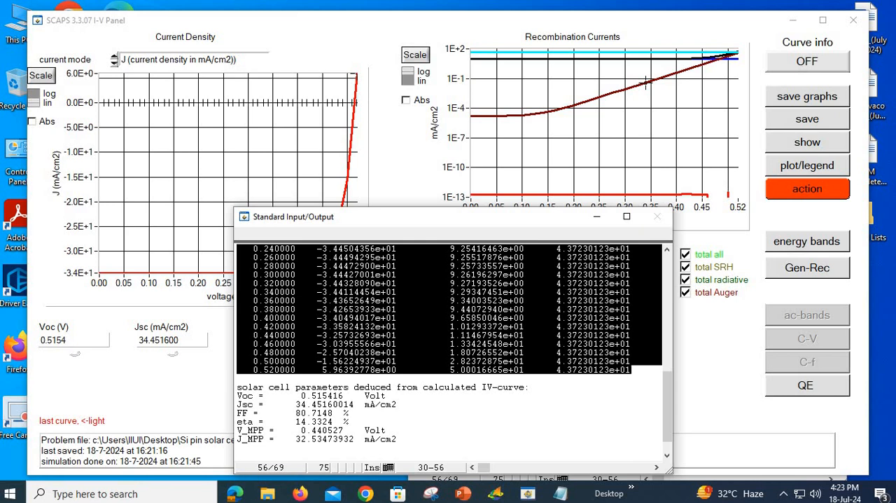
Step: Launch Origin 2022 and dismiss its startup notices to reach the empty workbook
click(126, 493)
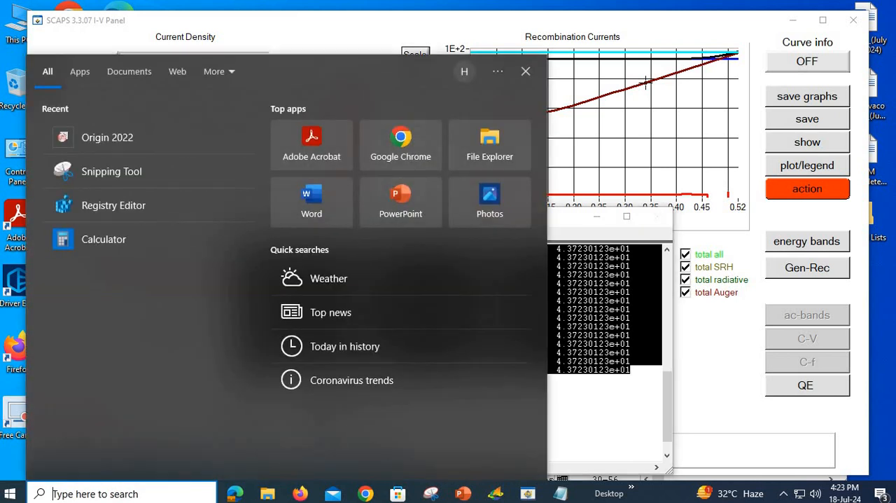
text(origin)
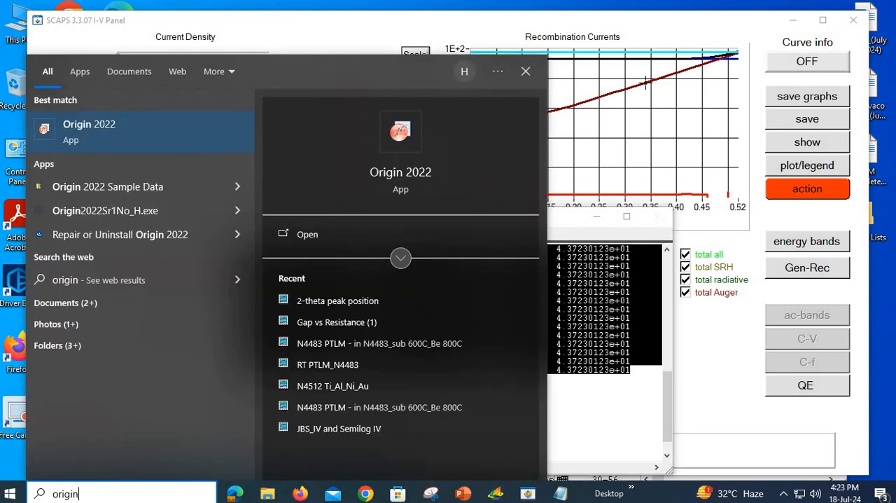
key(Return)
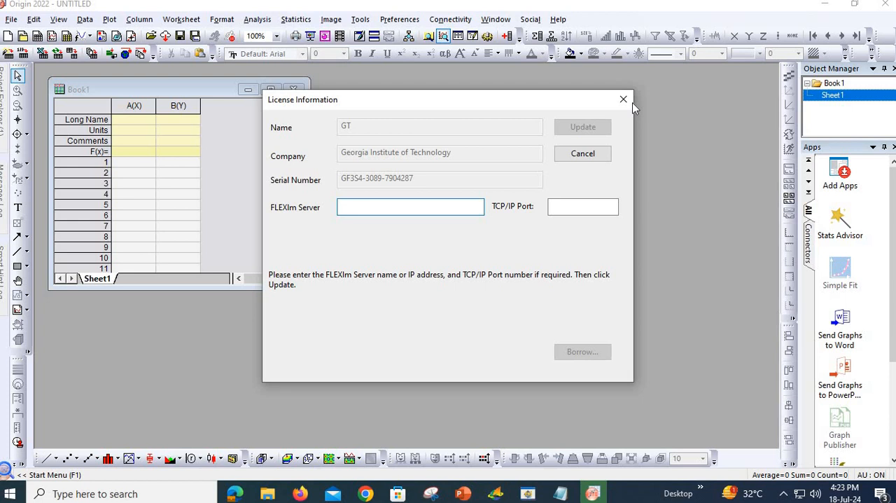
click(623, 98)
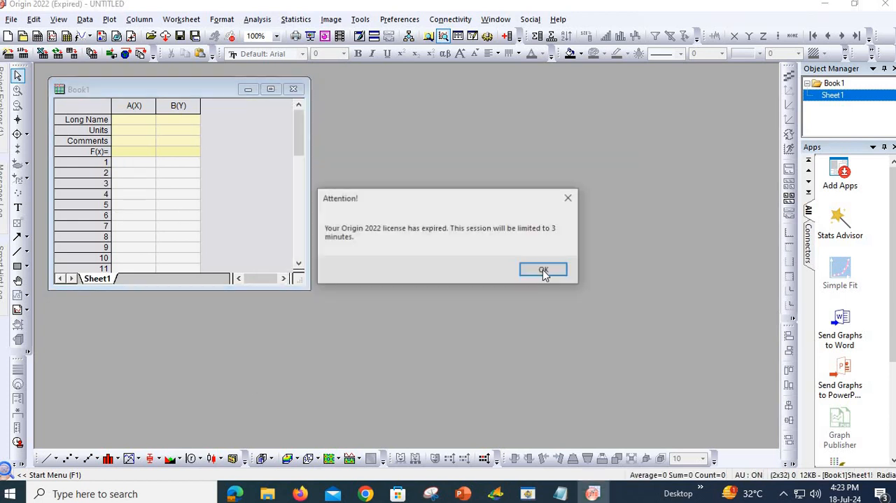
click(544, 271)
Step: Paste the copied I-V data into Book1 from row 1 of column A and enlarge the workbook window to show the columns
click(130, 166)
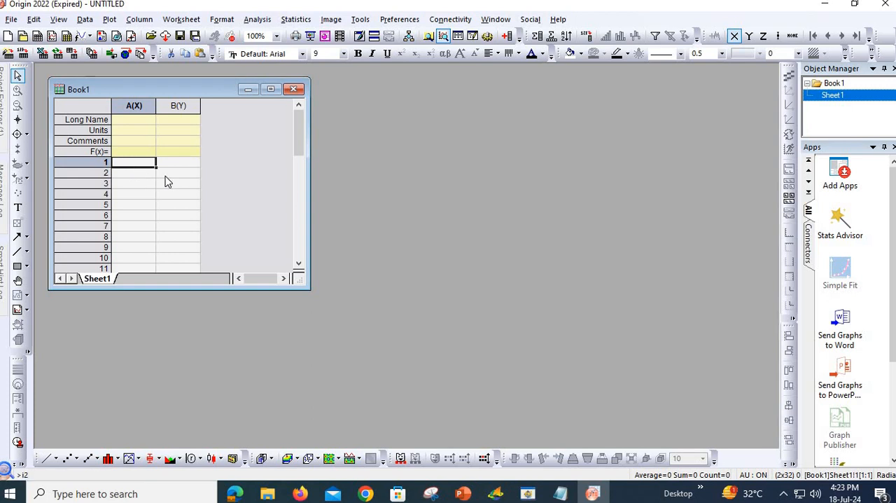
key(ctrl+v)
drag(308, 296, 678, 417)
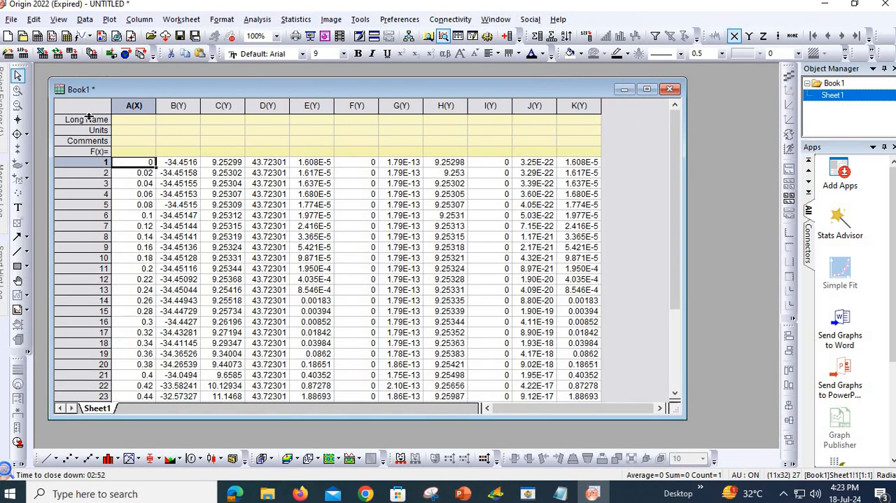
Step: Enter the long names V for column A and J for column B
click(152, 124)
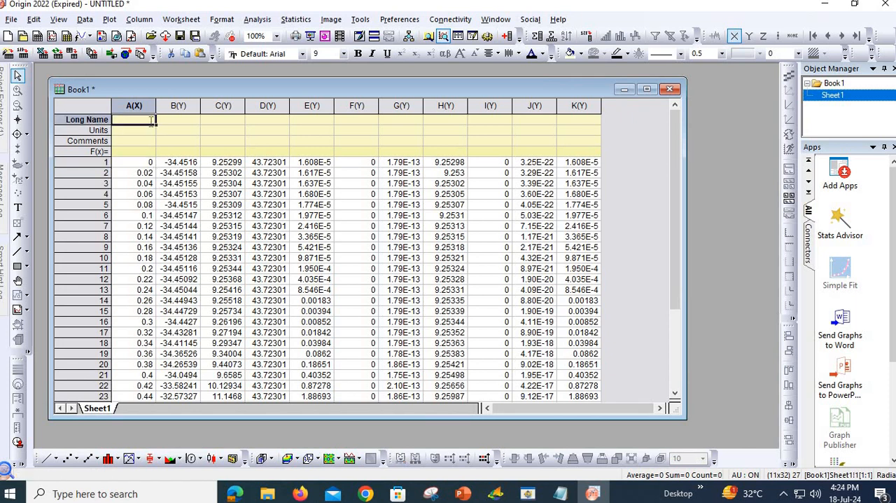
text(V)
click(194, 125)
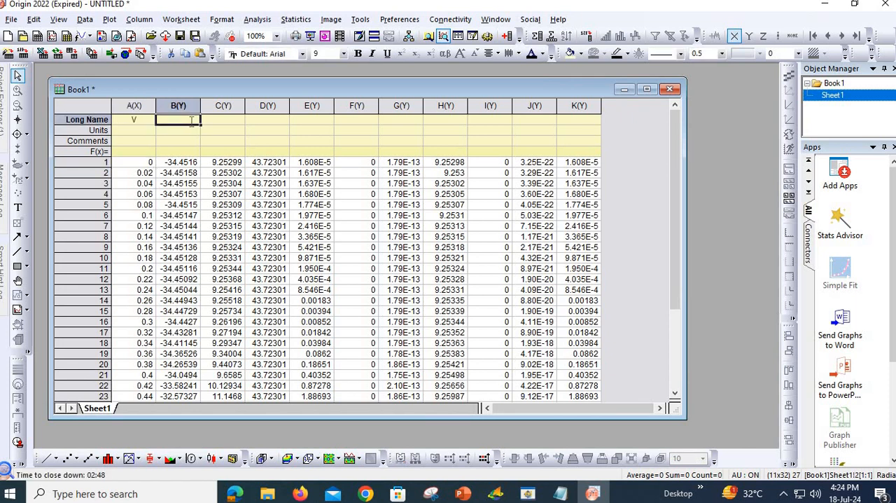
text(J)
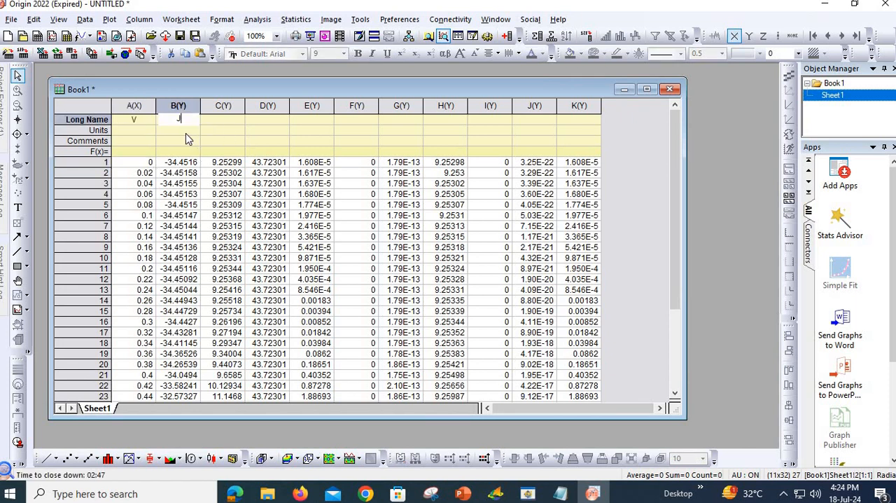
Step: Plot column J against column V as a line-and-symbol graph and enlarge the graph window
click(143, 130)
click(133, 105)
shift+click(178, 105)
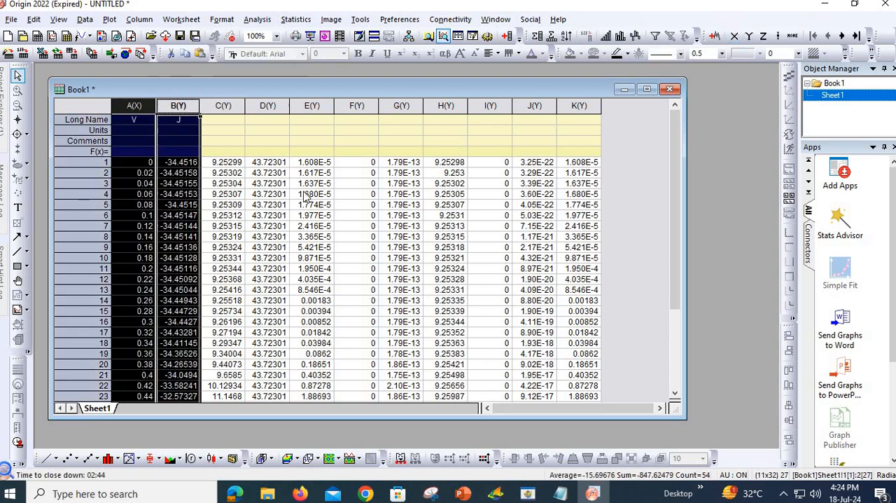
click(97, 458)
click(120, 381)
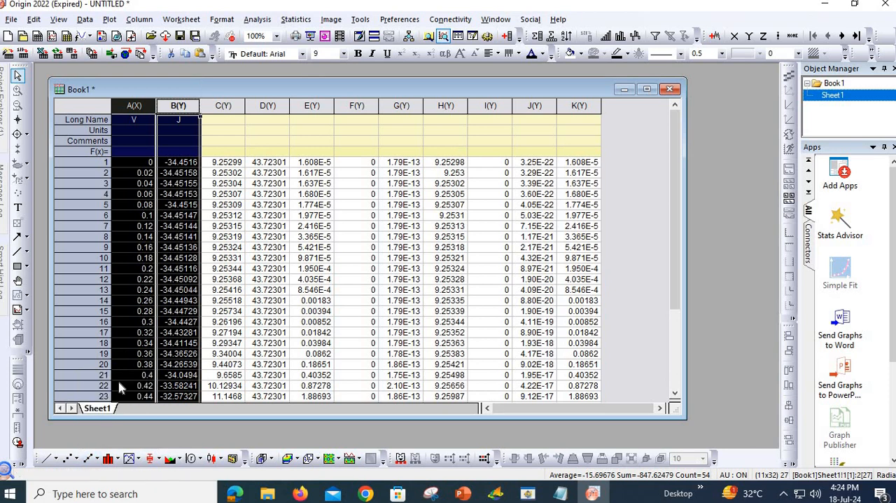
drag(400, 323, 468, 386)
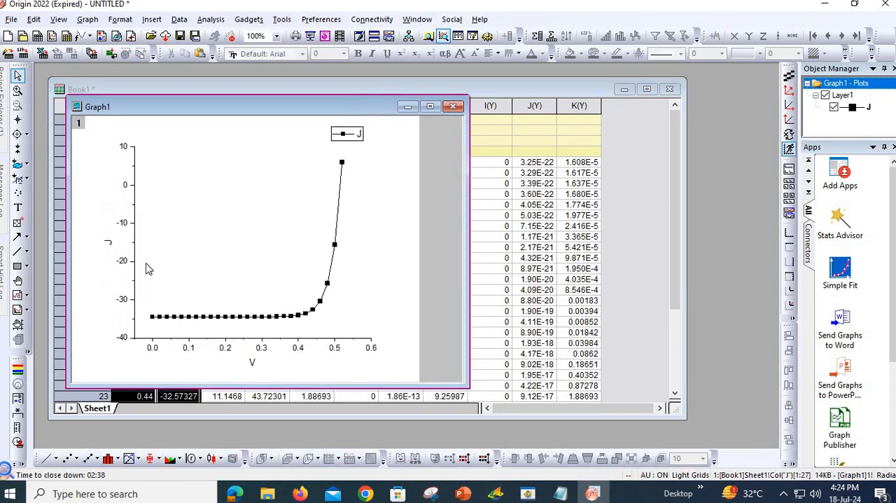
Step: Show the line and ticks for the top and right axes of the J-V graph
click(126, 230)
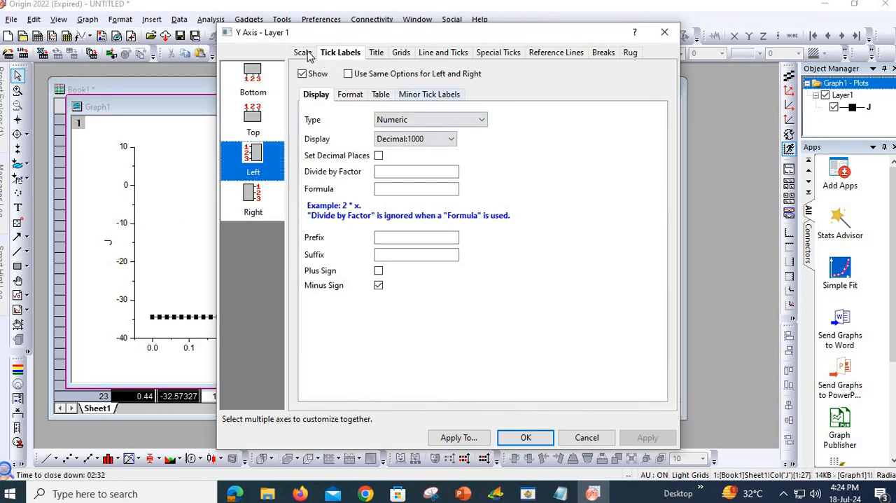
click(308, 54)
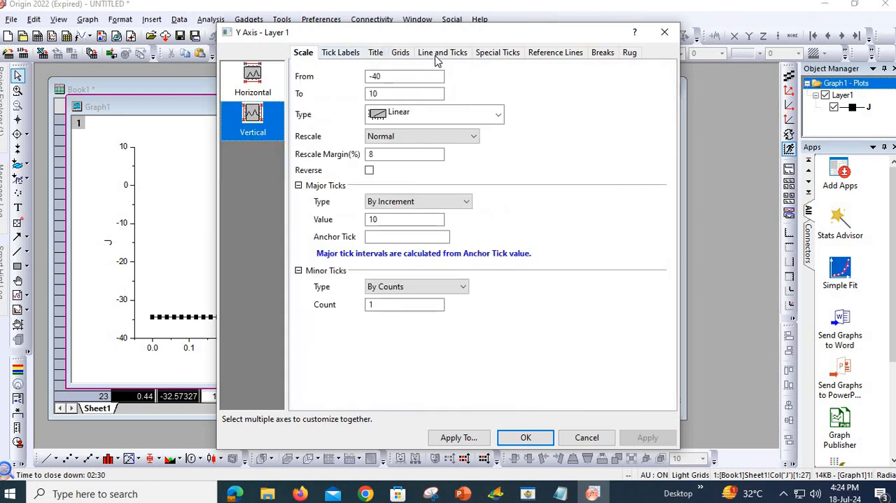
click(428, 57)
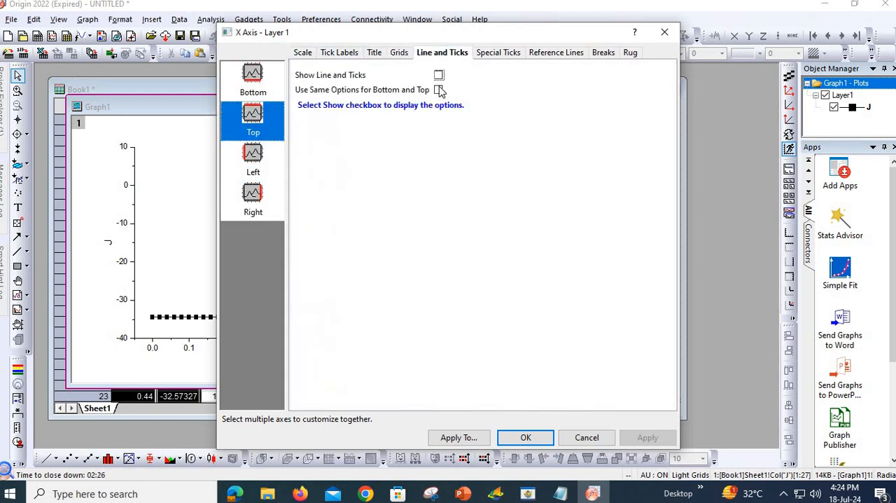
click(438, 75)
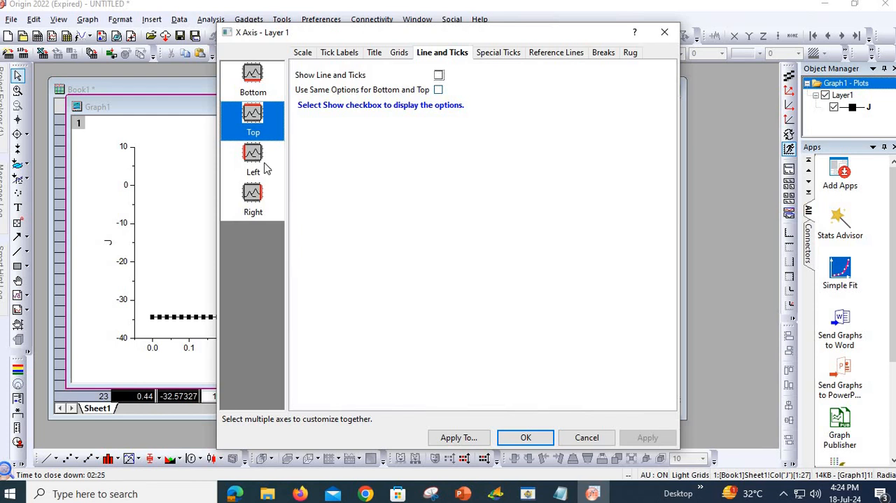
click(256, 207)
click(431, 75)
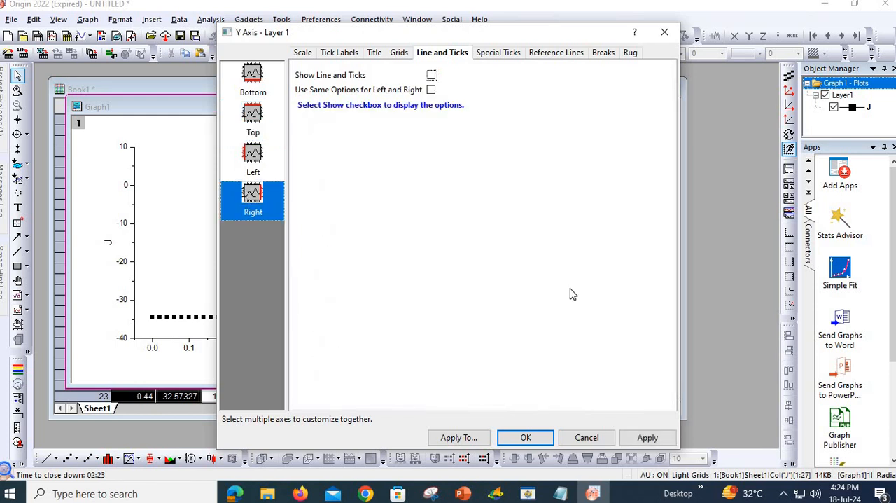
click(667, 442)
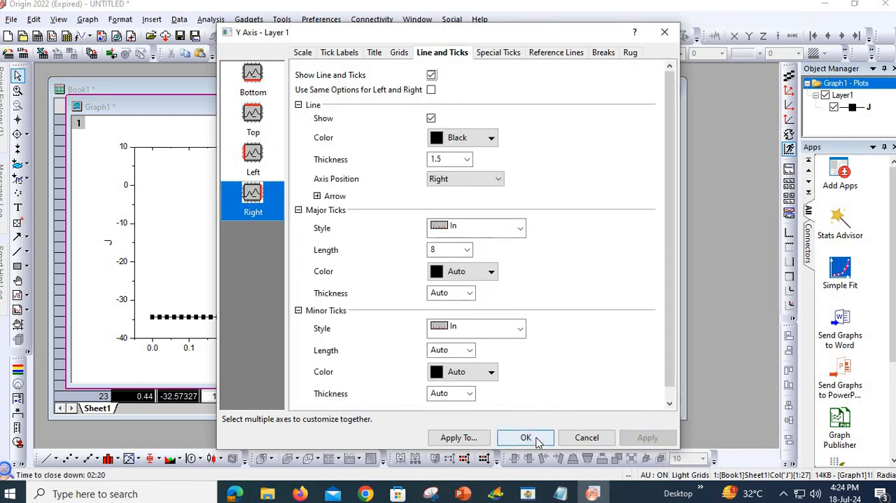
click(525, 437)
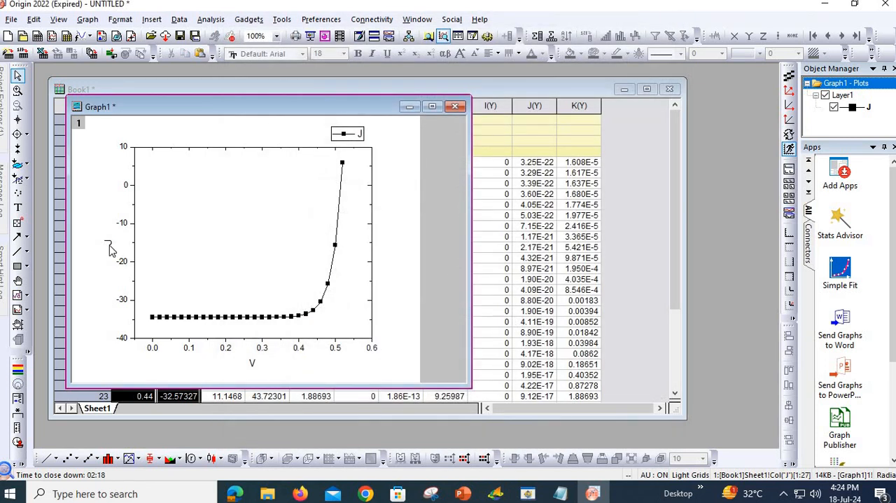
Step: Close Origin without saving the project, dismiss its license notice and put away the SCAPS text output window
click(109, 243)
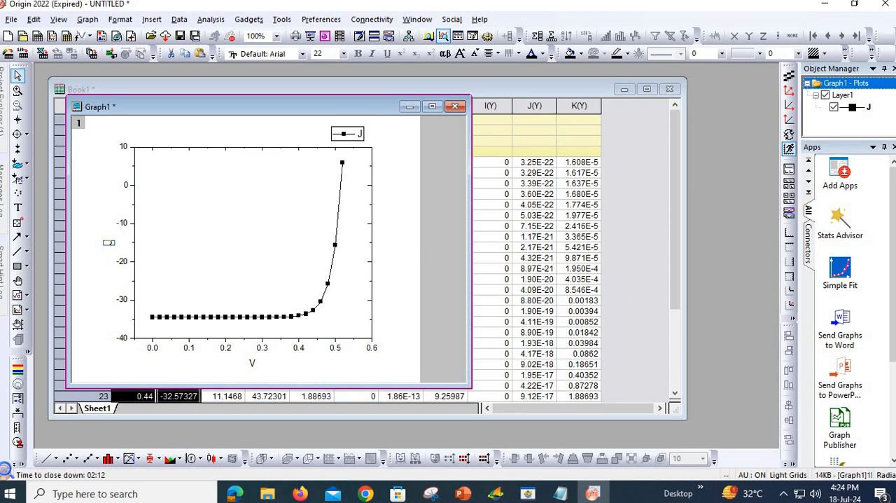
click(886, 7)
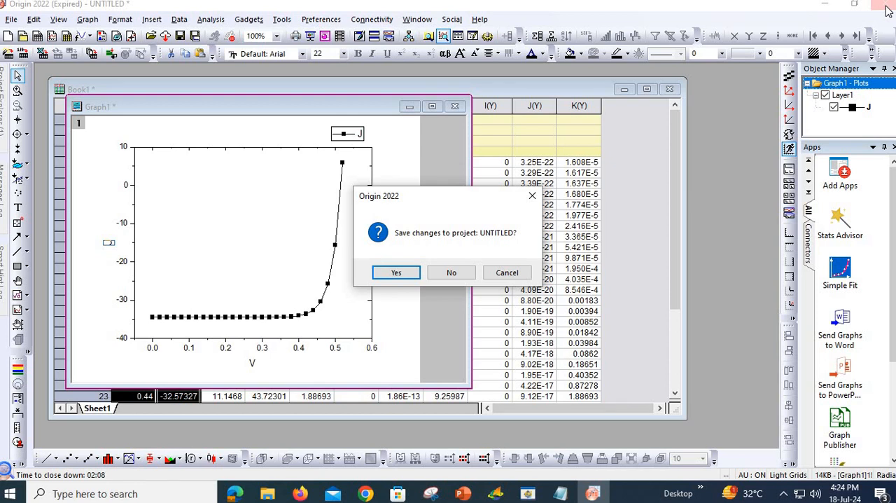
click(454, 272)
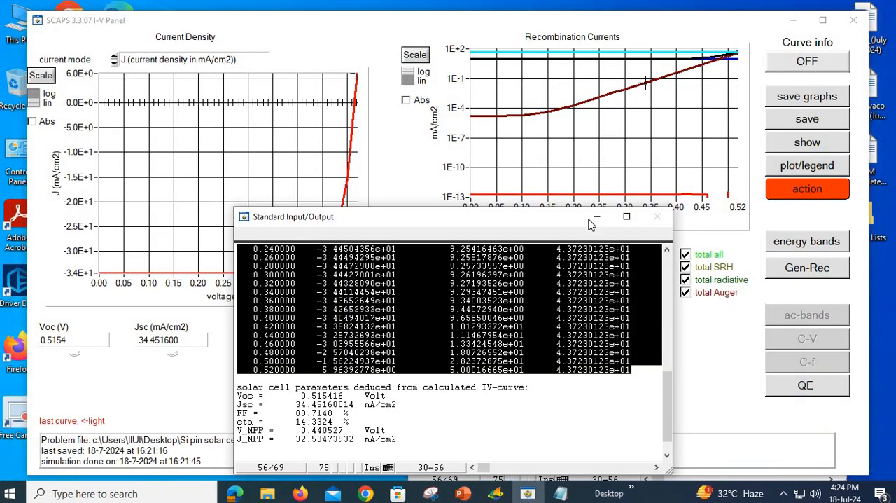
click(768, 289)
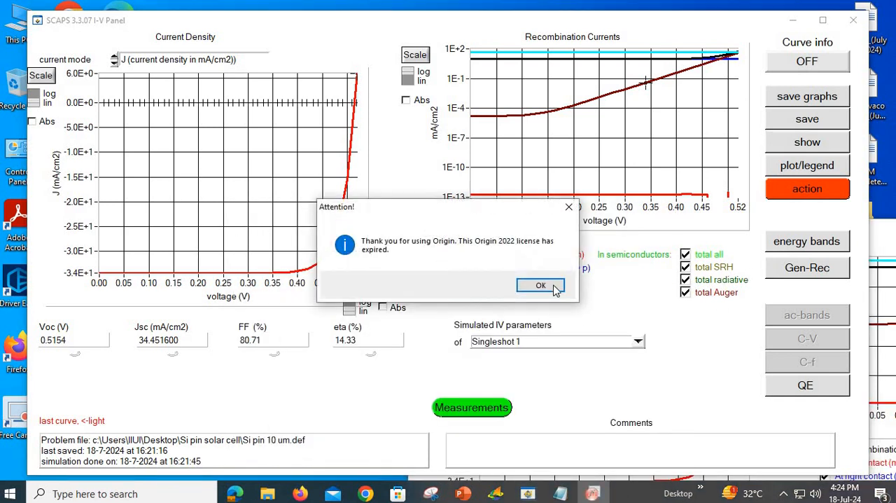
click(544, 287)
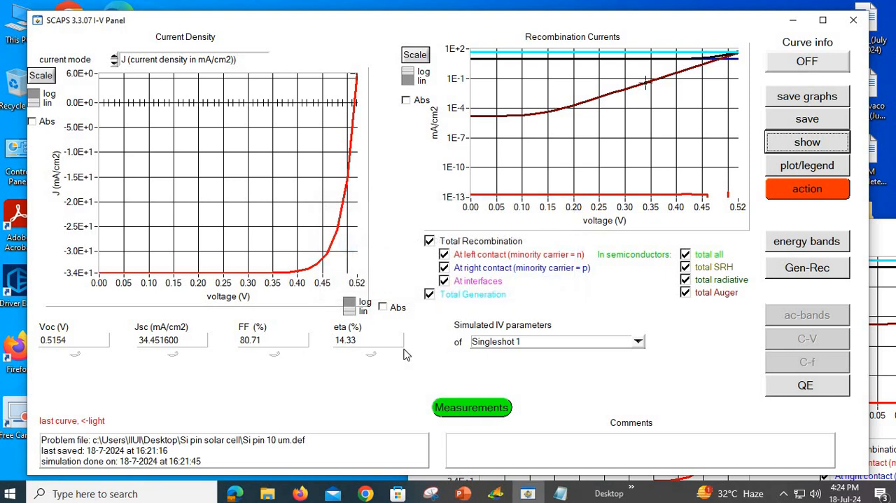
Step: Return to the Action Panel and add a batch parameter that varies the thickness of i-layer Si (L2)
click(807, 189)
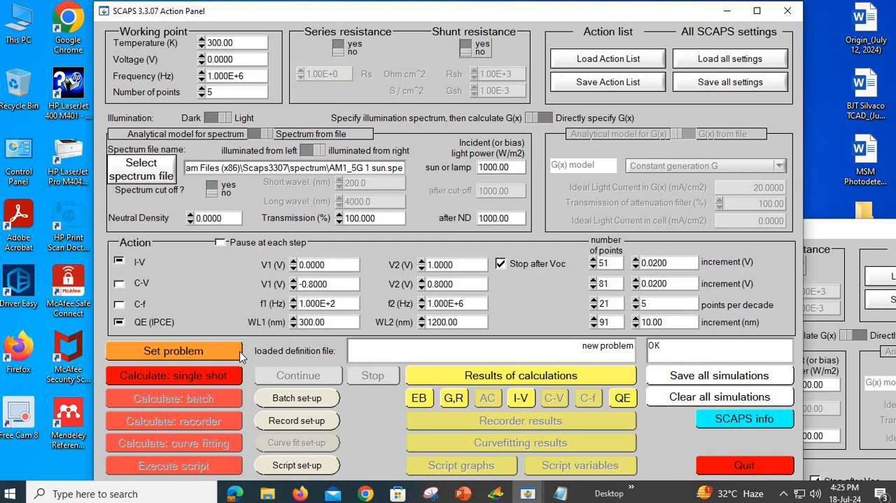
click(307, 400)
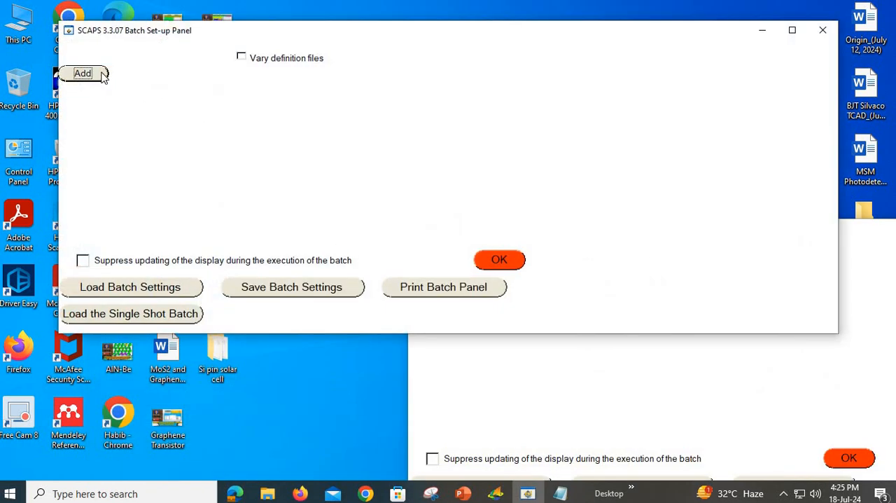
click(84, 73)
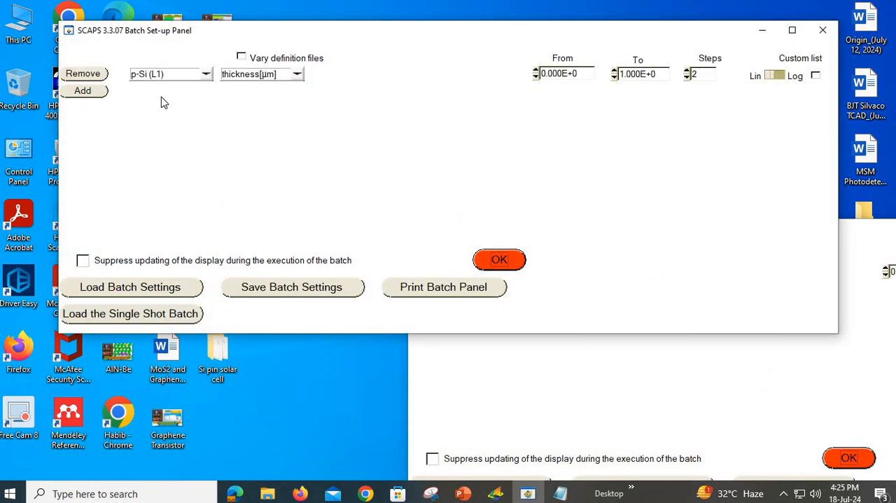
click(207, 74)
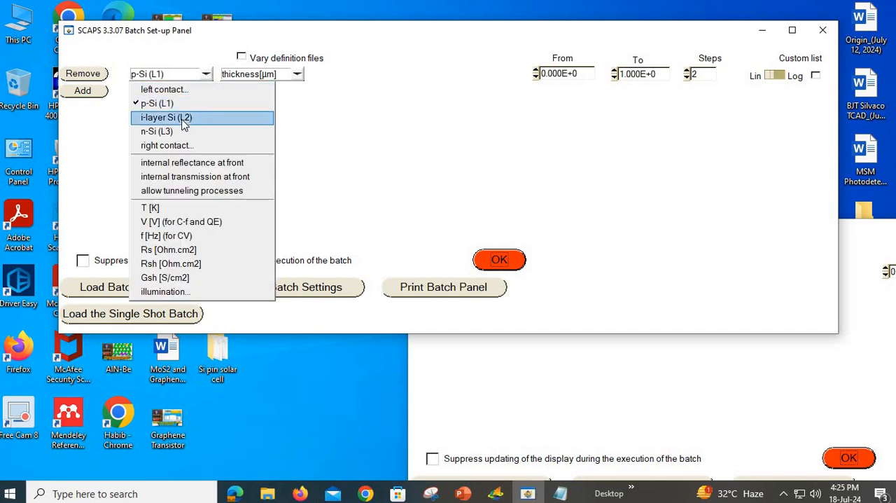
click(206, 74)
click(207, 75)
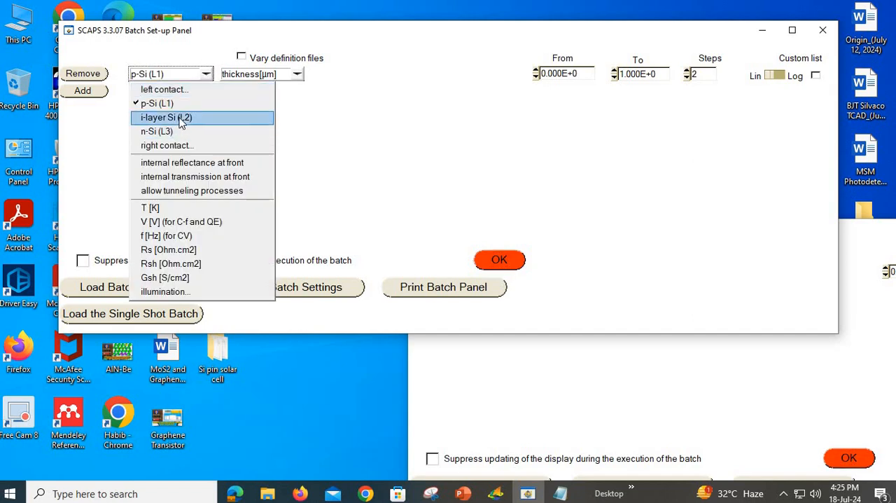
click(180, 119)
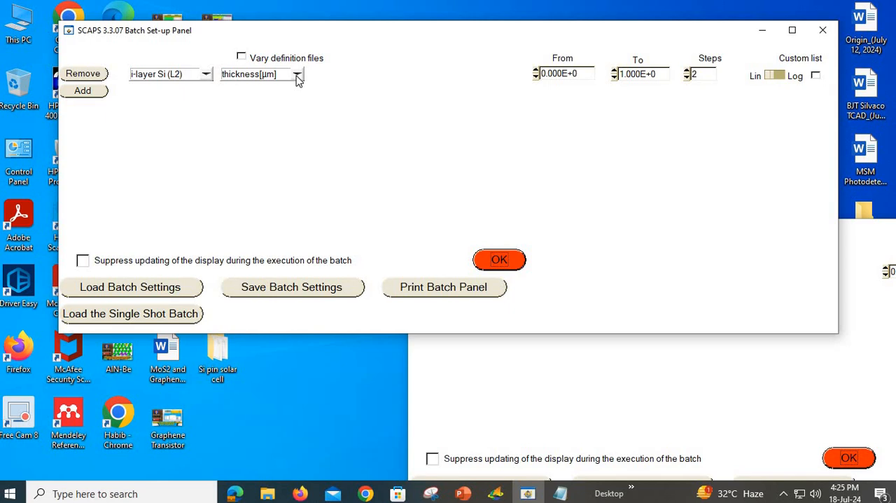
click(297, 77)
click(298, 81)
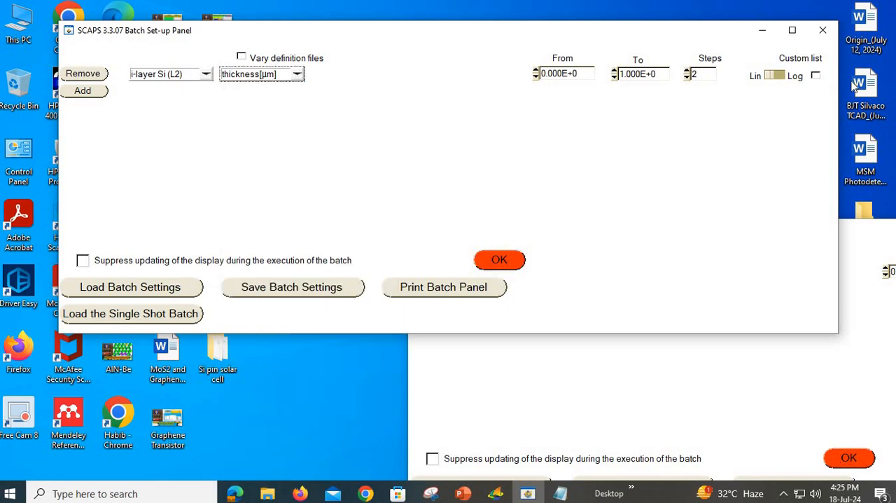
Step: Define a custom list of 10, 20 and 50 µm for the i-layer thickness and accept the batch set-up
click(816, 76)
click(544, 77)
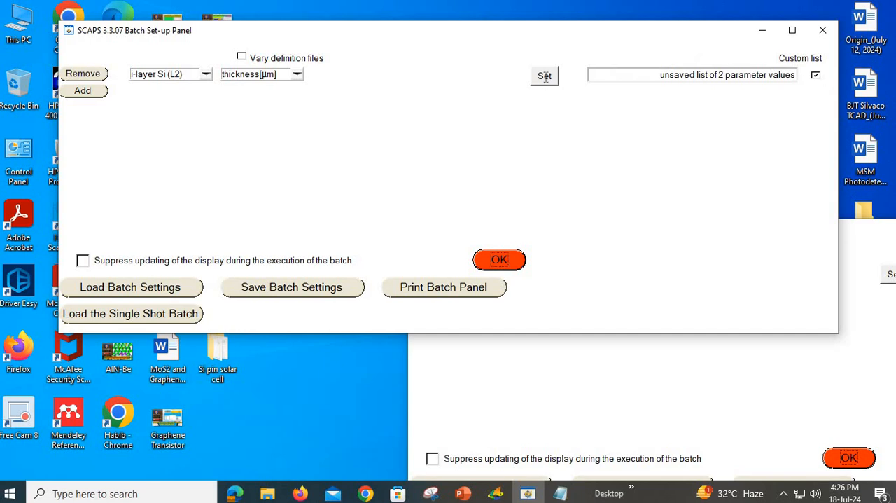
double_click(578, 146)
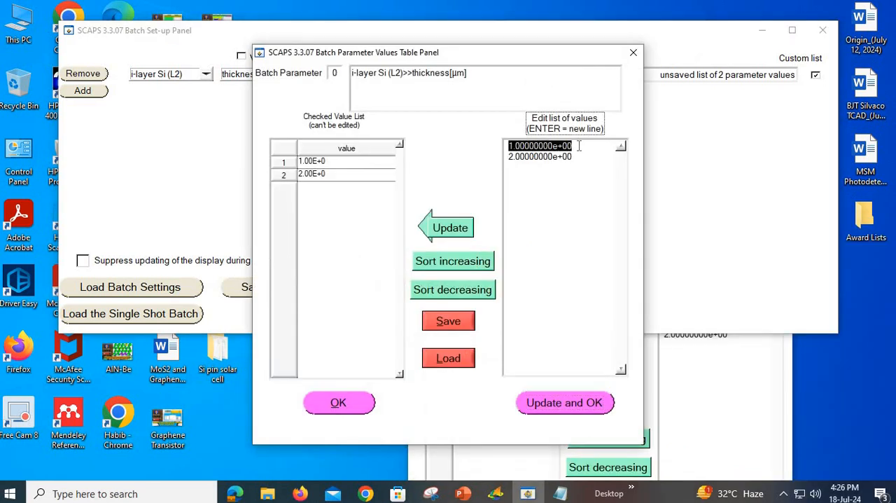
text(10)
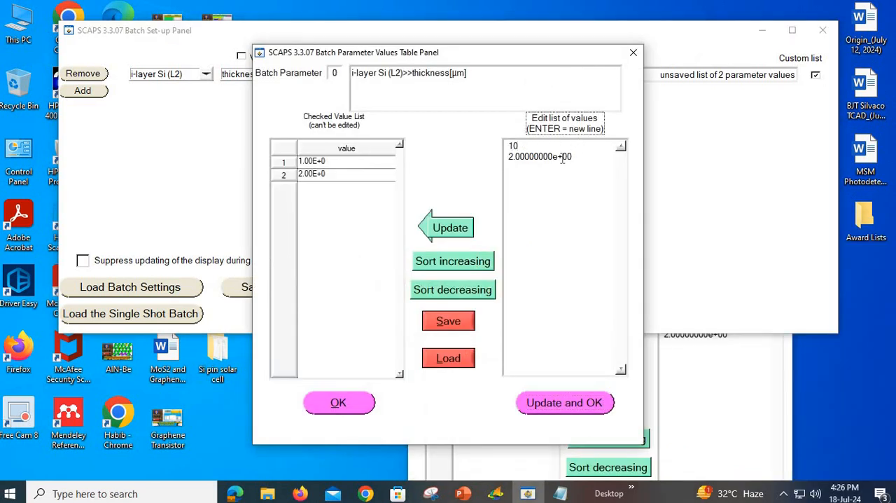
double_click(562, 158)
text(20 )
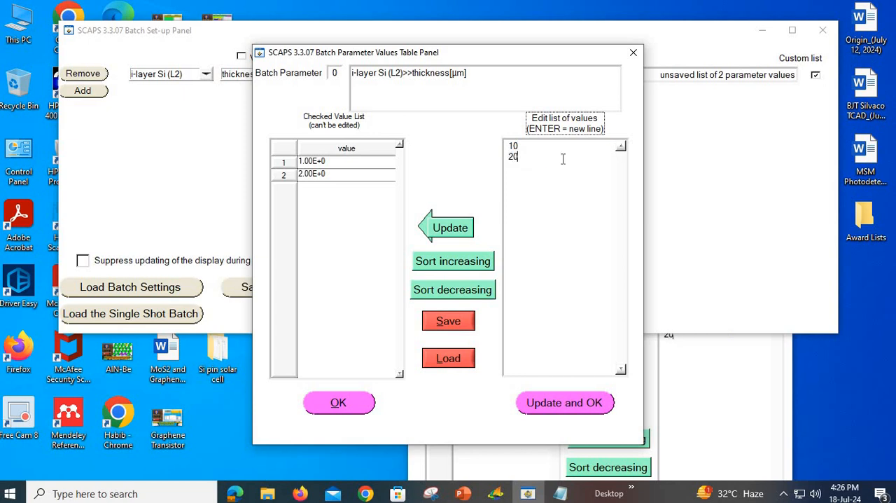
text(50)
click(460, 229)
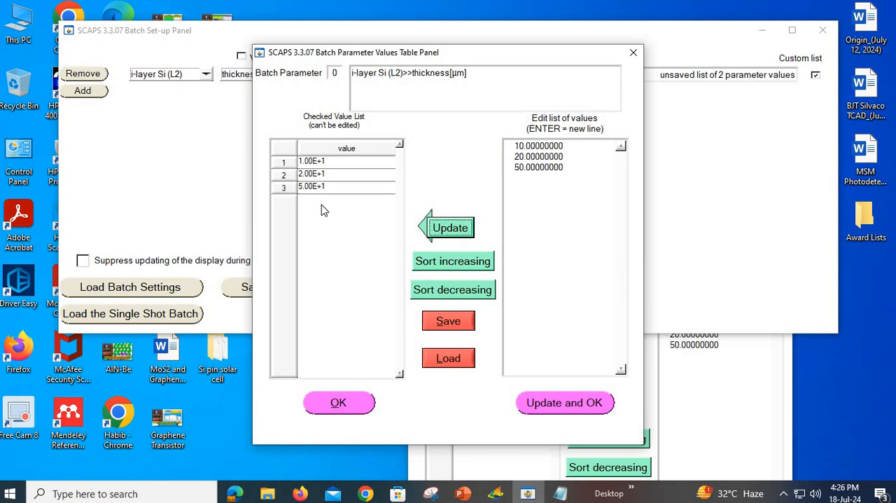
click(565, 404)
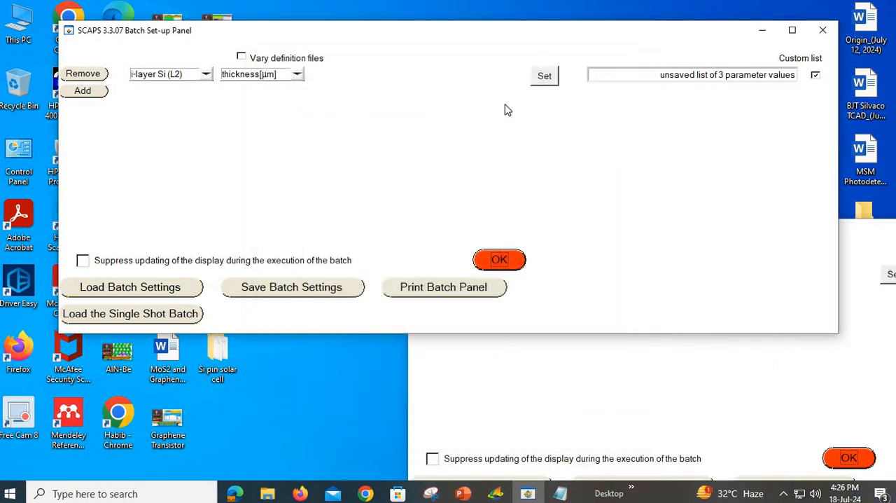
click(499, 260)
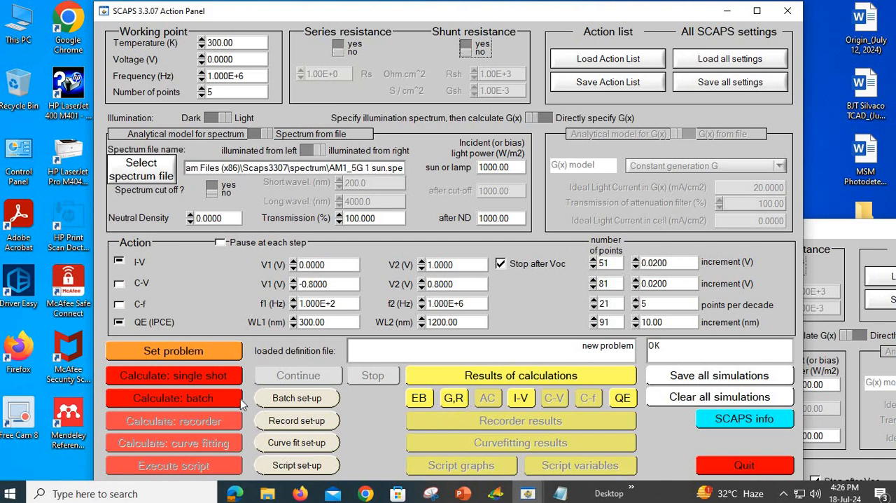
Step: Set all cell characteristics from the IV characteristics to be recorded, and run the recorder calculation
click(301, 425)
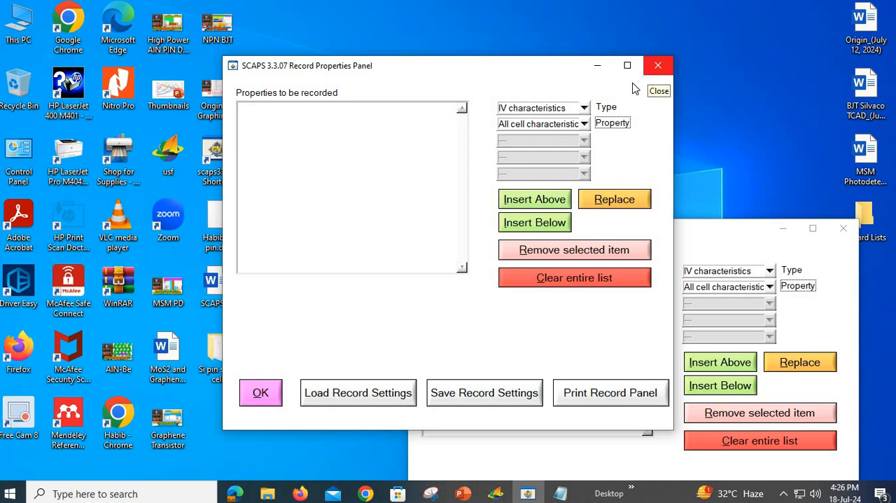
click(584, 109)
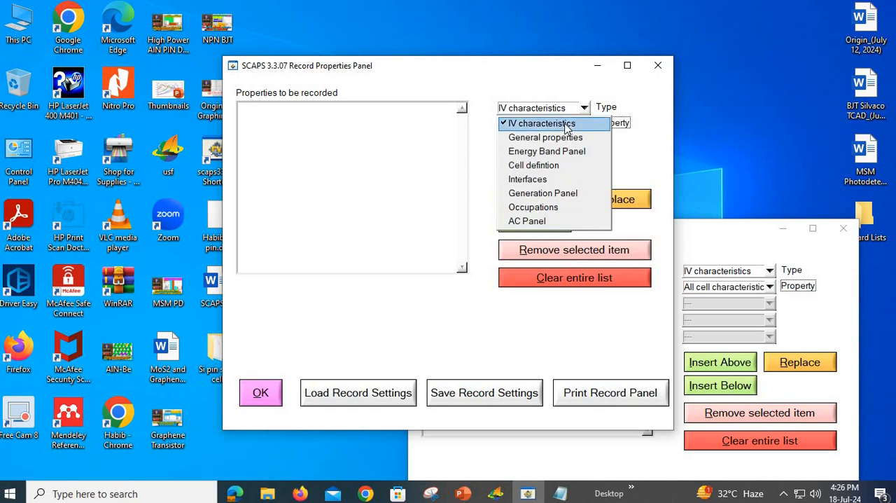
click(566, 126)
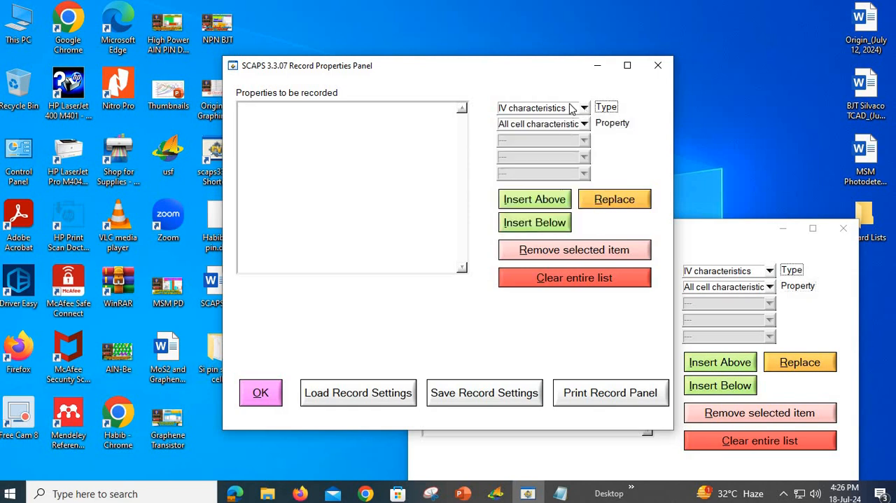
click(533, 201)
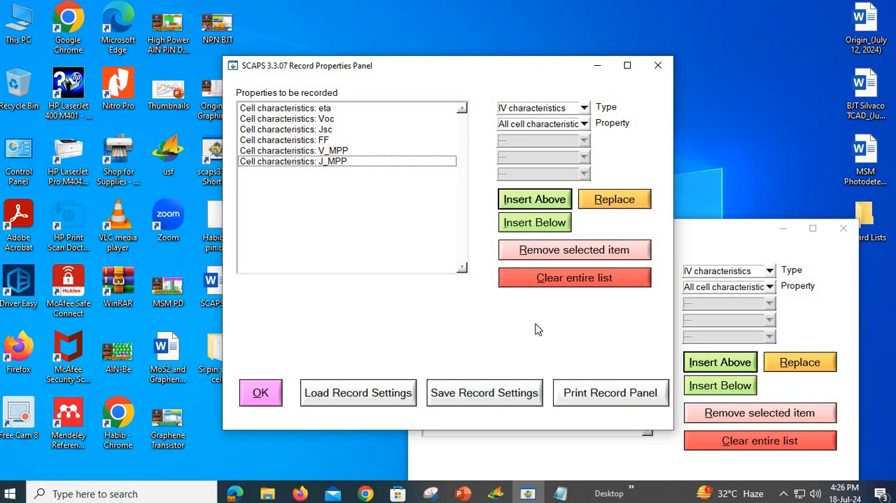
click(261, 391)
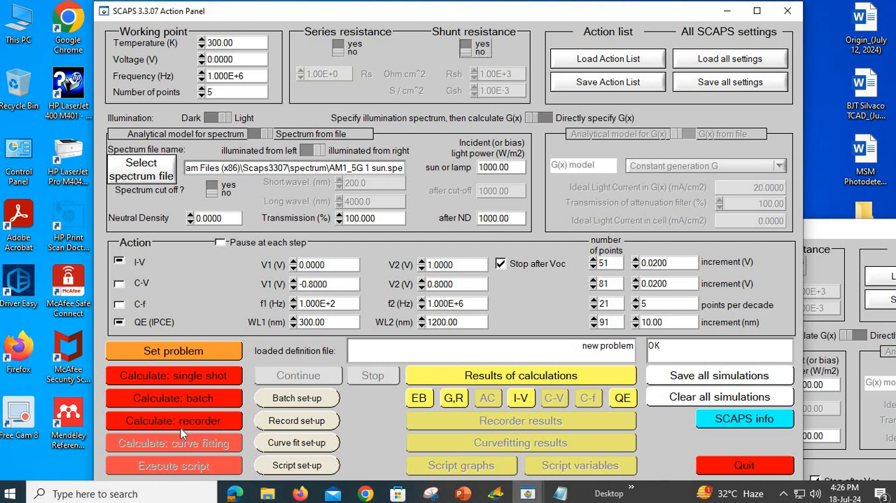
click(202, 421)
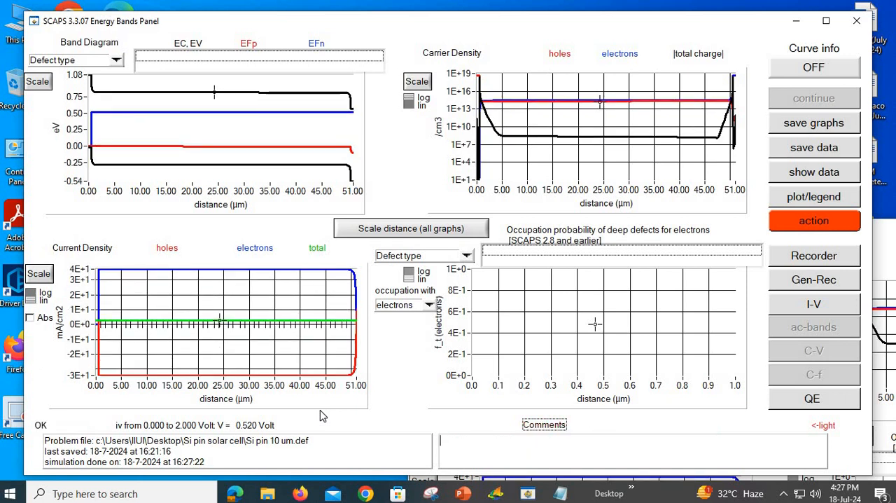
Step: Open the batch recorder results and plot Voc, Jsc and FF in turn against the i-layer thickness
click(814, 257)
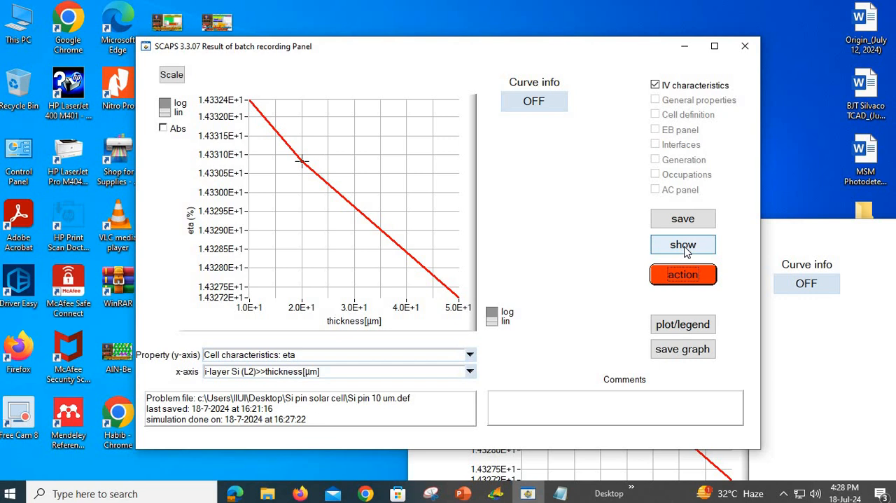
click(473, 355)
click(382, 380)
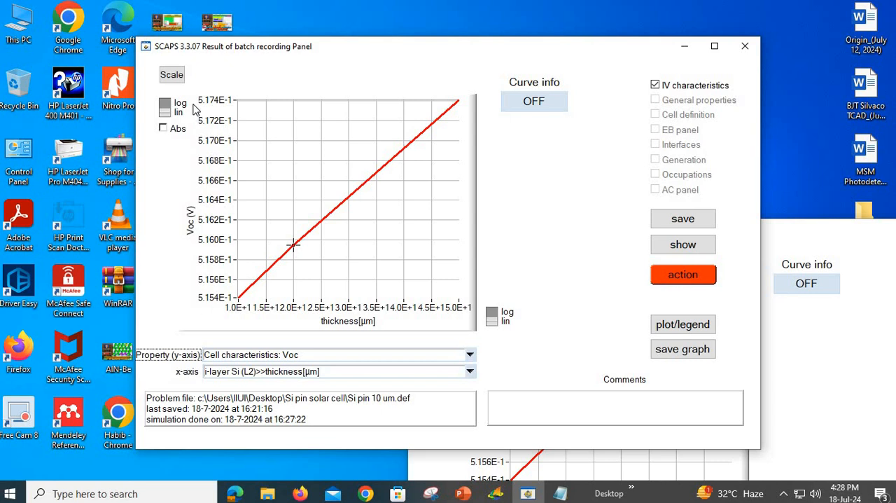
click(473, 358)
click(327, 398)
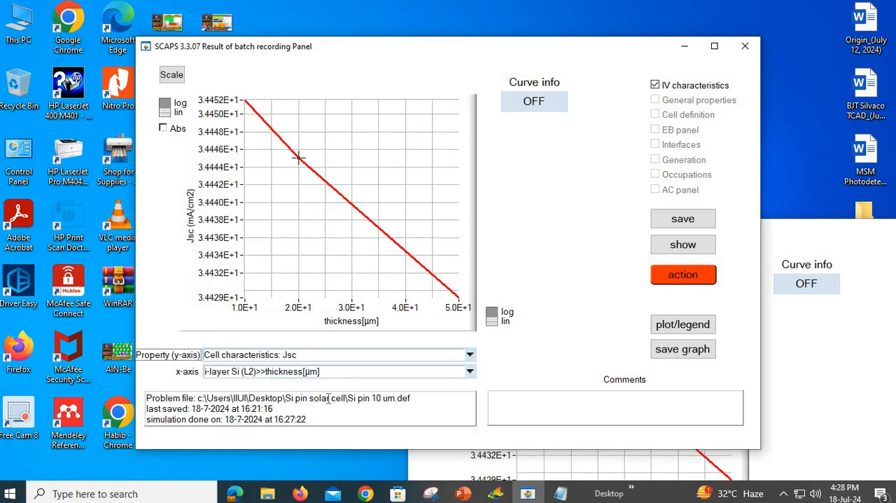
click(470, 355)
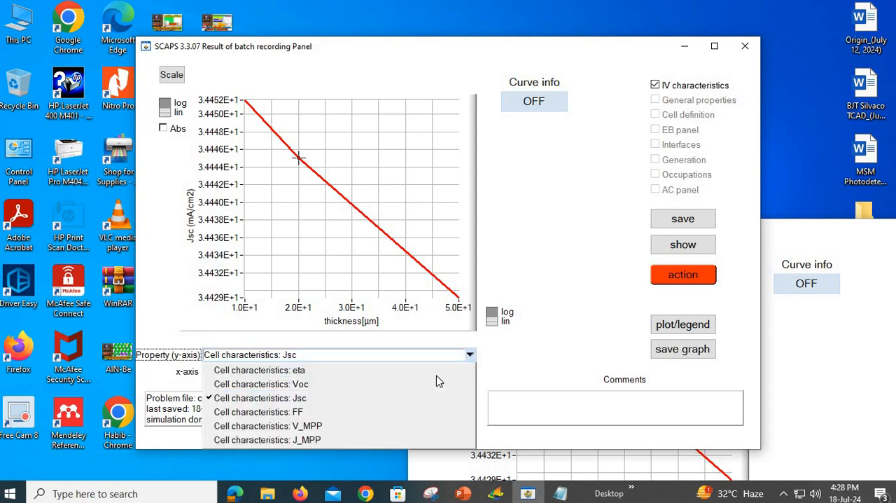
click(364, 412)
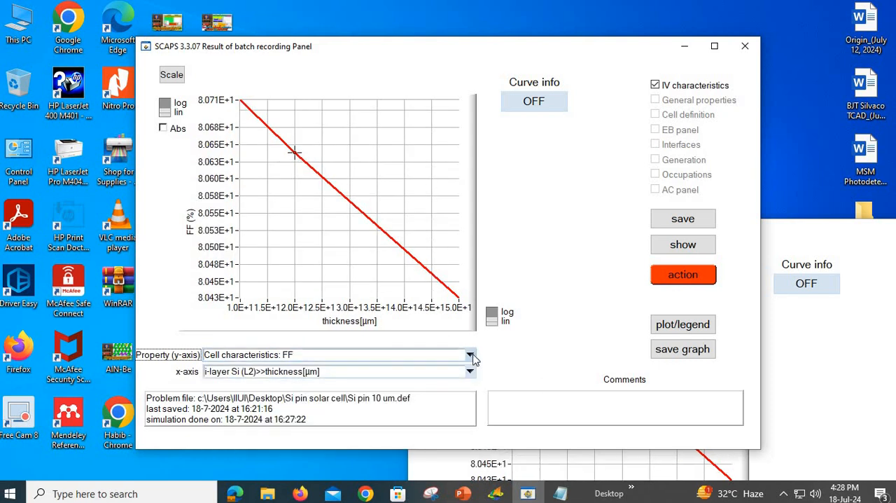
Step: Plot V_MPP and J_MPP against the i-layer thickness, and return the y-axis property to eta
click(465, 357)
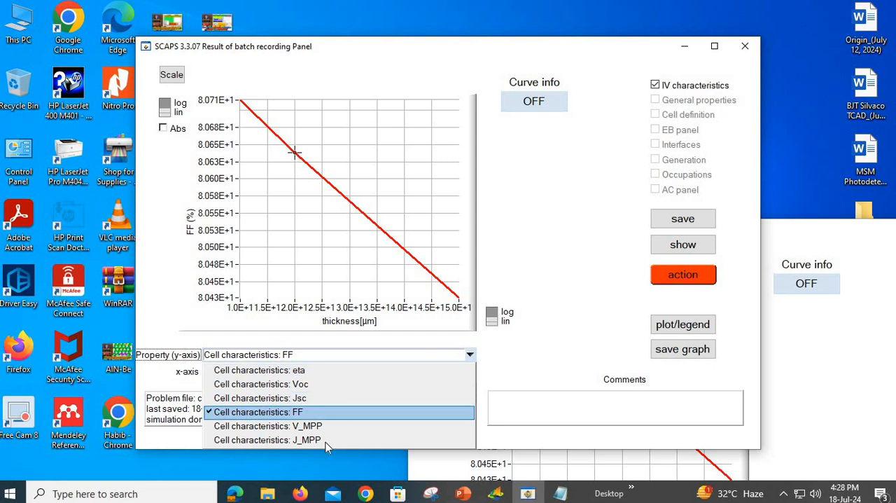
click(331, 426)
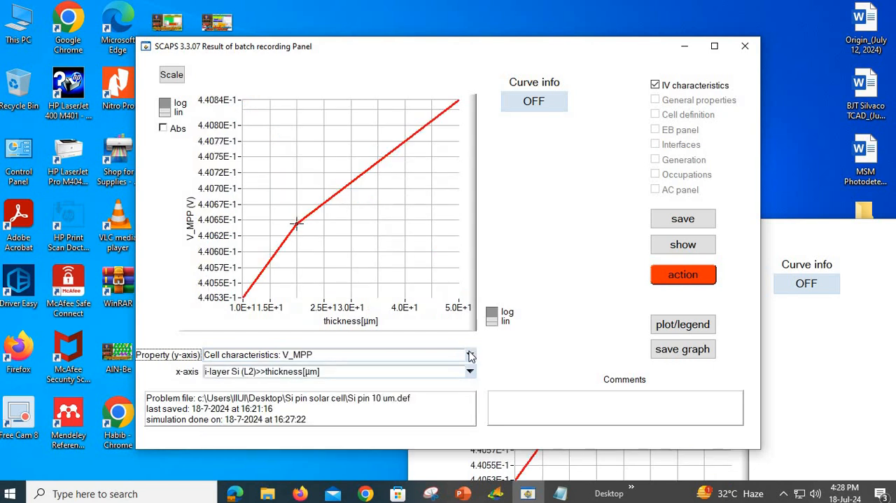
click(470, 358)
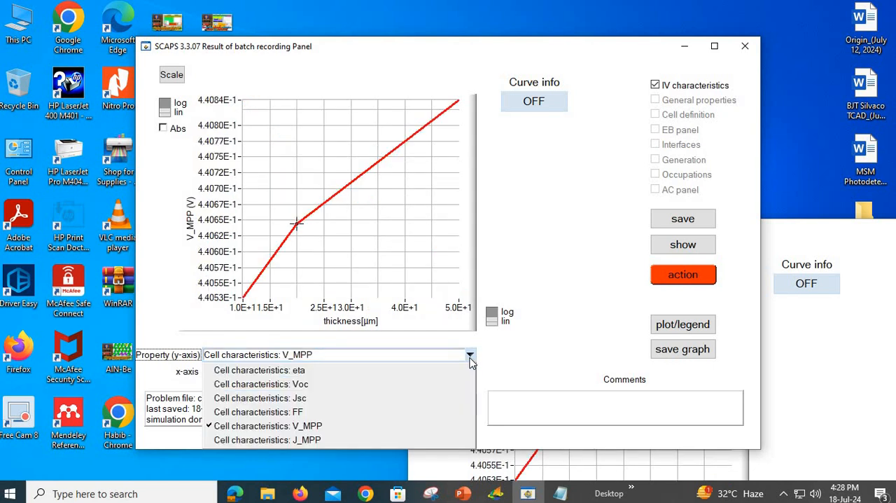
click(369, 439)
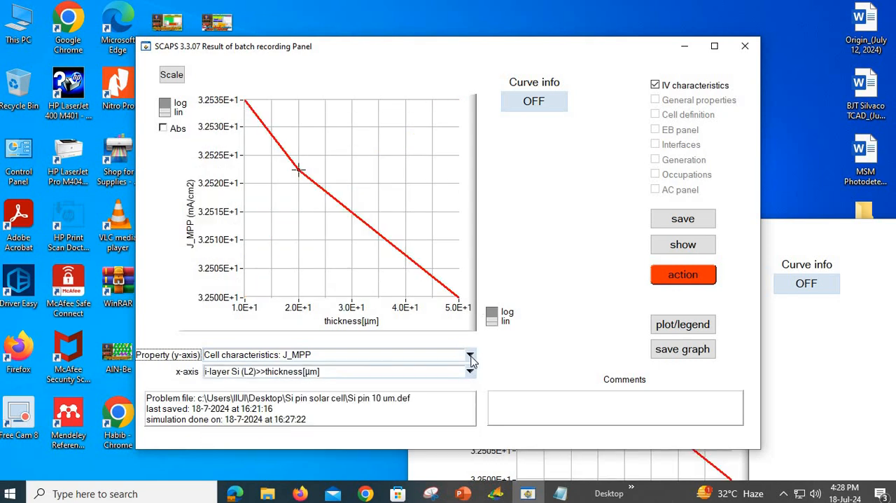
click(434, 359)
click(386, 372)
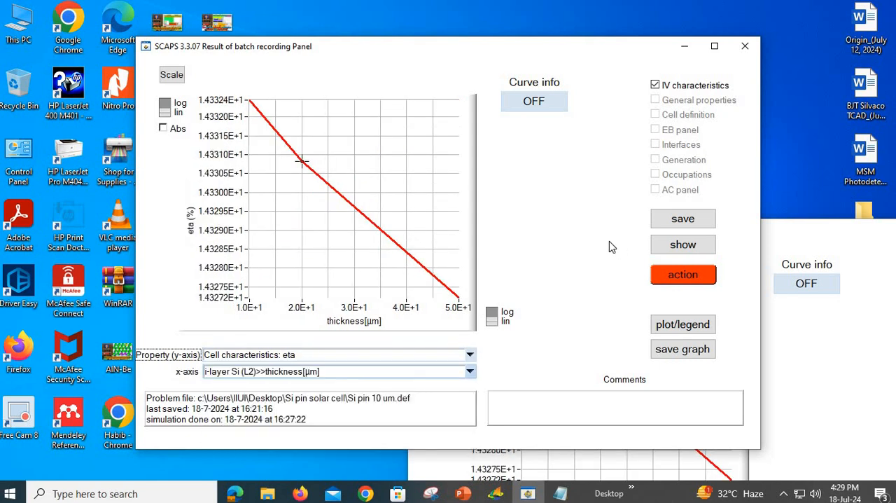
Step: Show the recorded batch data as text, examine the thickness, eta, Voc and Jsc columns, and minimize the output window
click(684, 252)
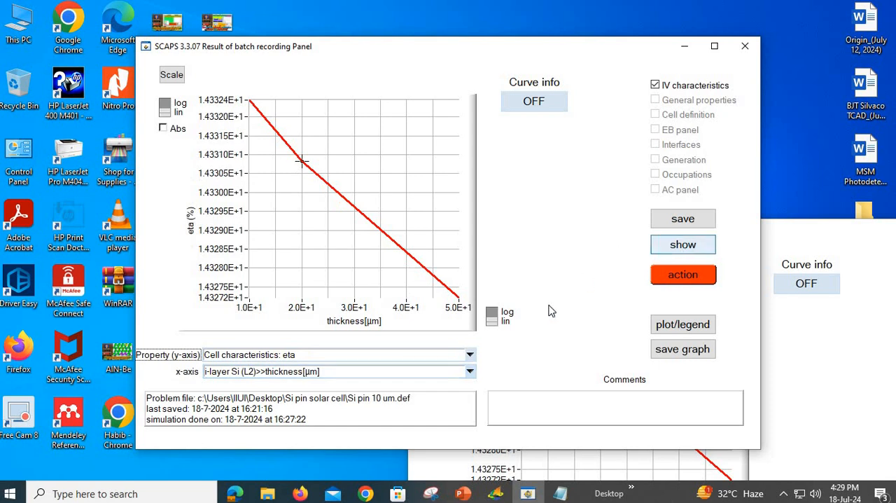
scroll(497, 413, down, 1)
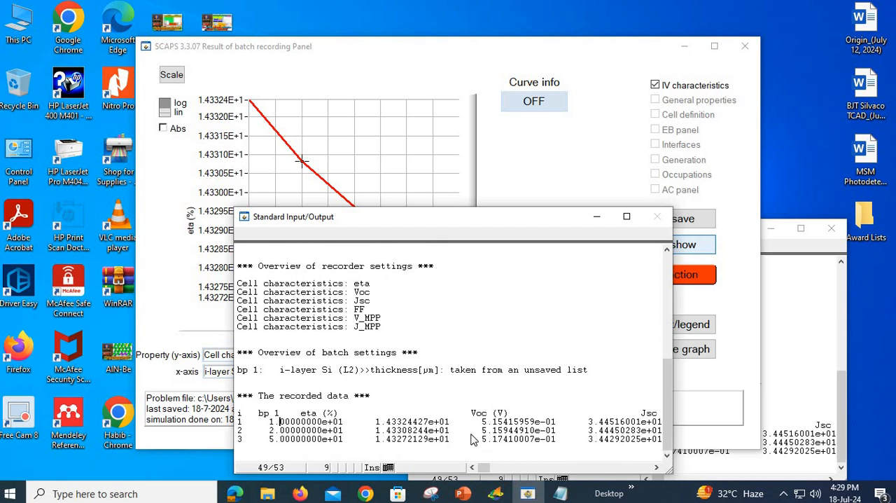
drag(279, 423, 529, 445)
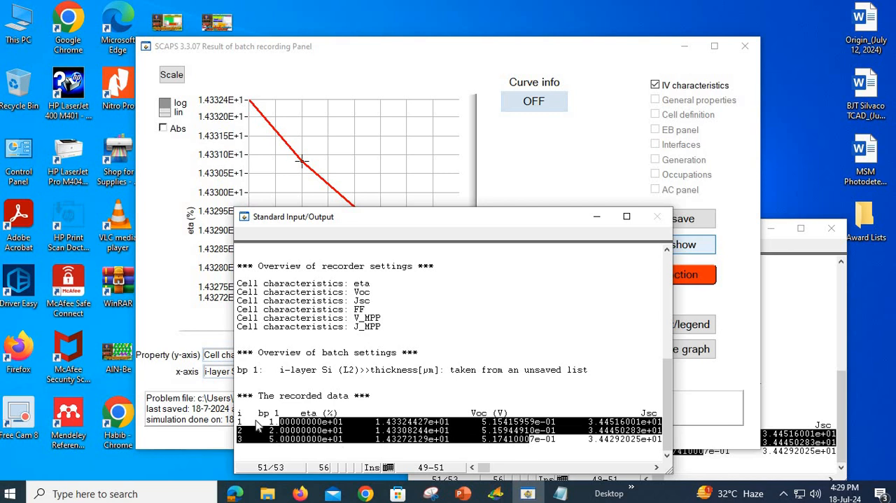
drag(269, 422, 328, 439)
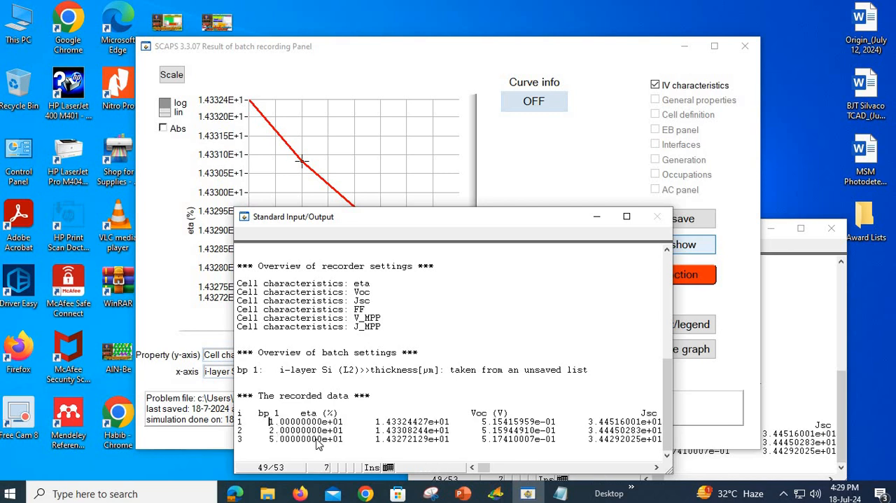
click(279, 428)
click(597, 221)
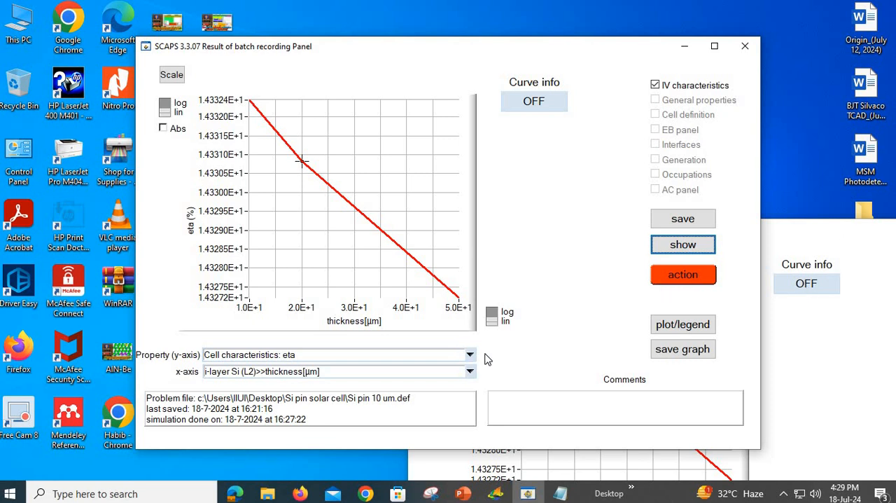
Step: Switch to File Explorer, go through the #######1_Si folder into 1_10 um, and open the 1_Doping image
click(268, 495)
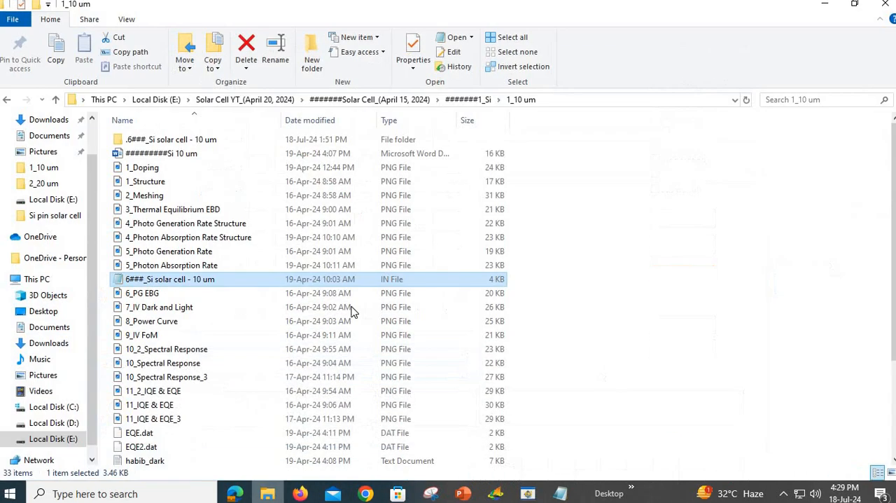
click(454, 101)
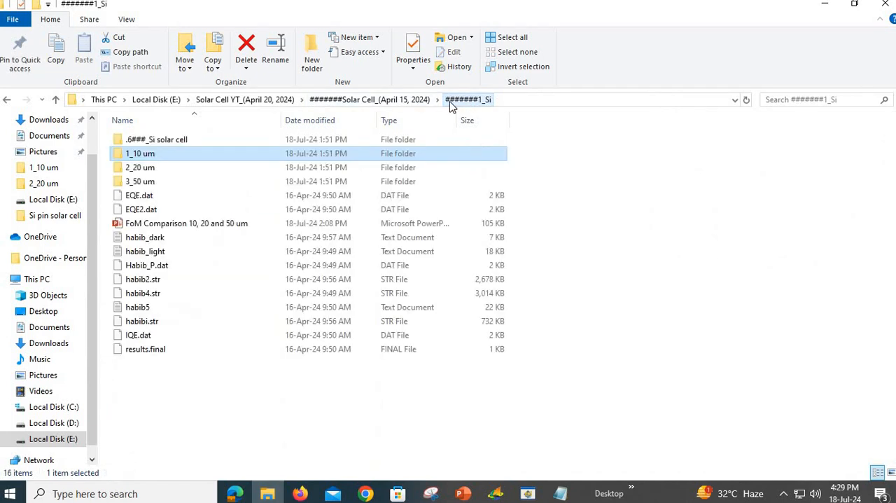
double_click(164, 158)
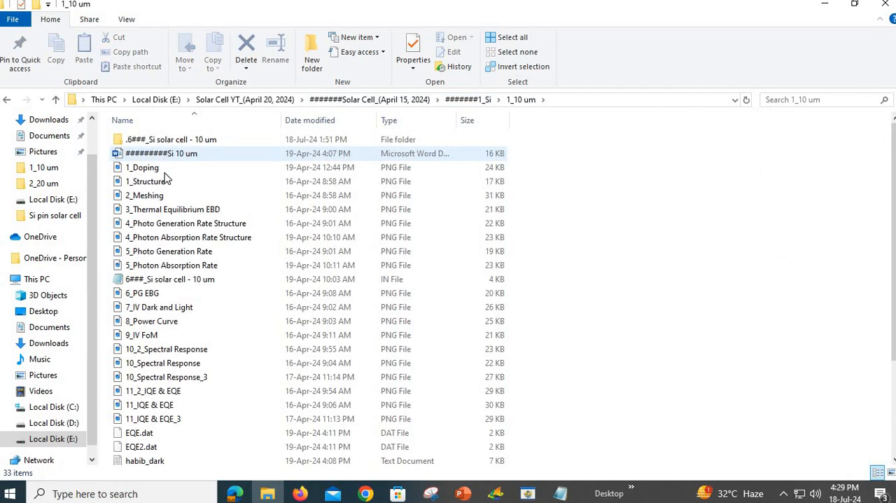
double_click(168, 169)
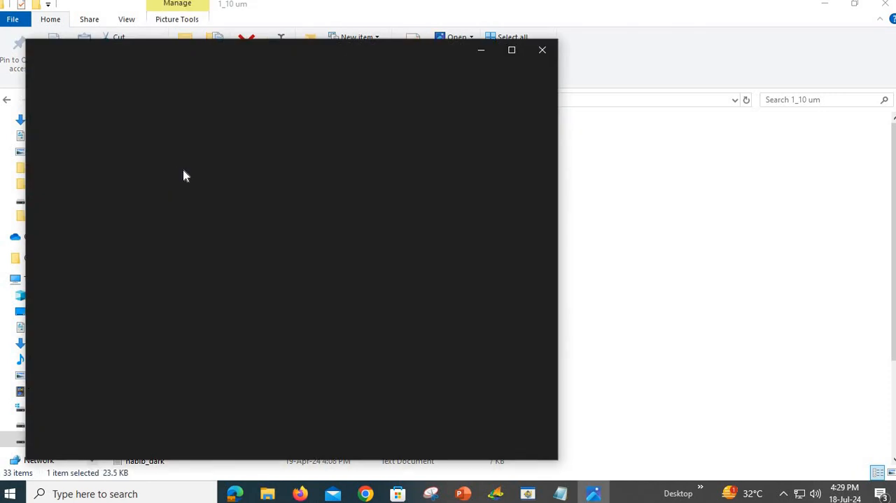
Step: Browse the 10 µm cell's images of structure, thermal equilibrium bands, photogeneration rate and photon absorption rate
key(Right)
key(Right)
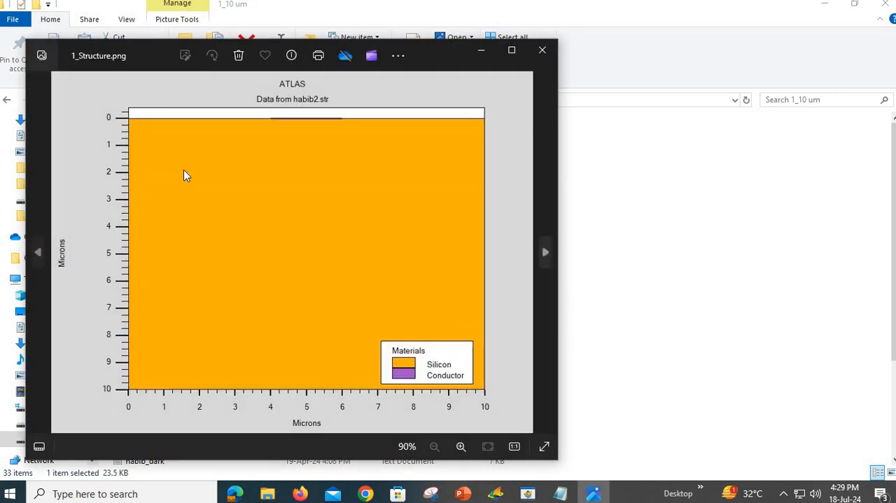
key(Right)
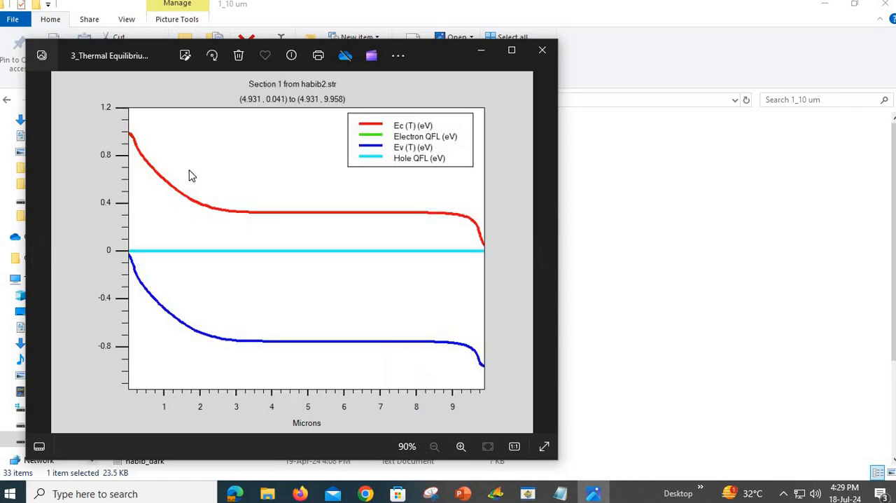
key(Right)
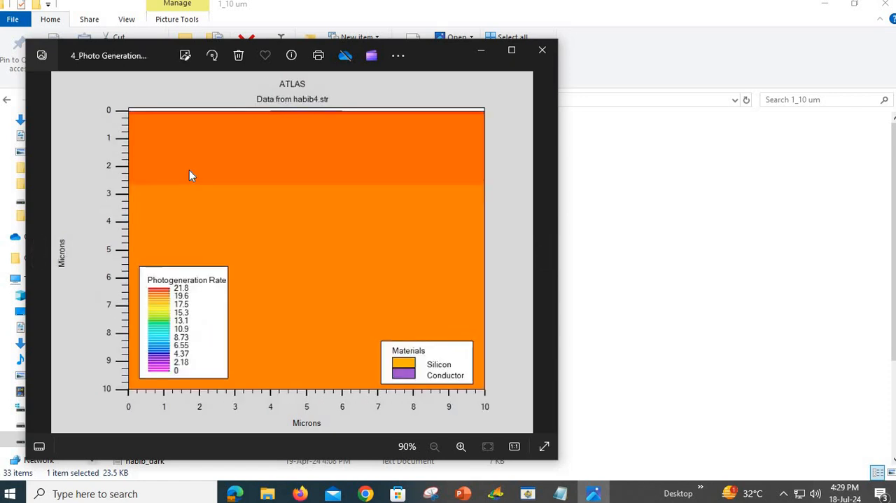
key(Right)
key(Right)
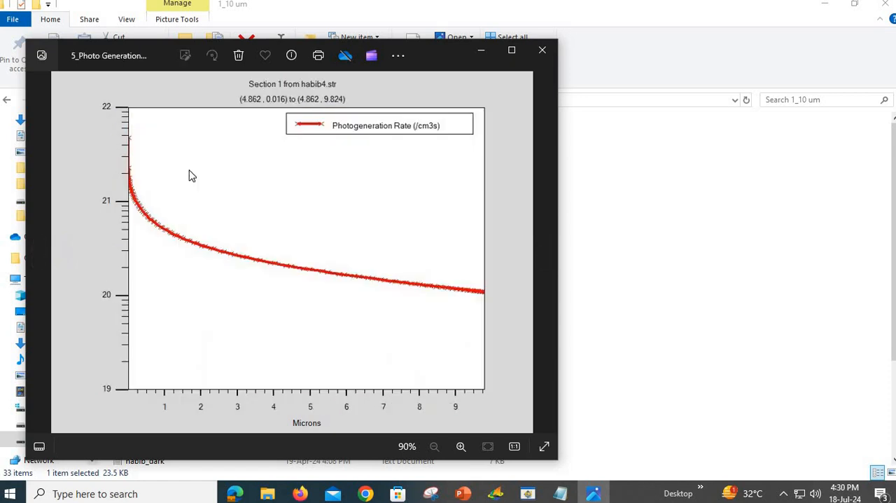
key(Left)
key(Left)
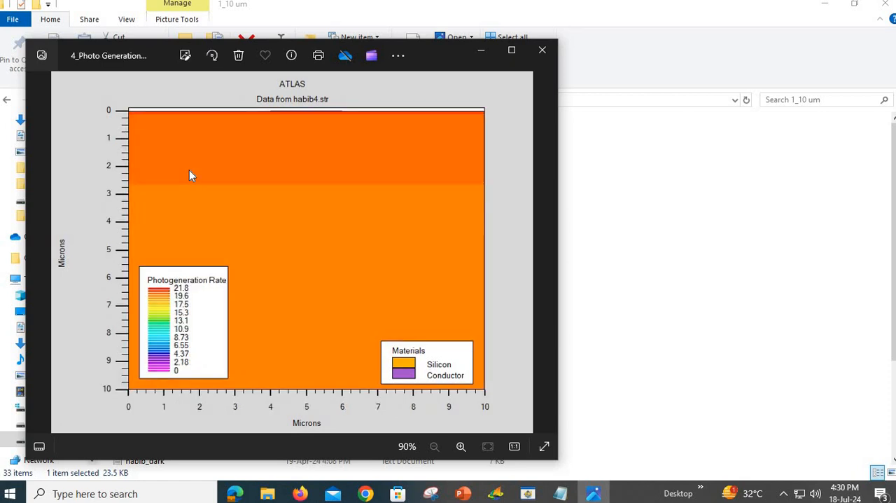
key(Right)
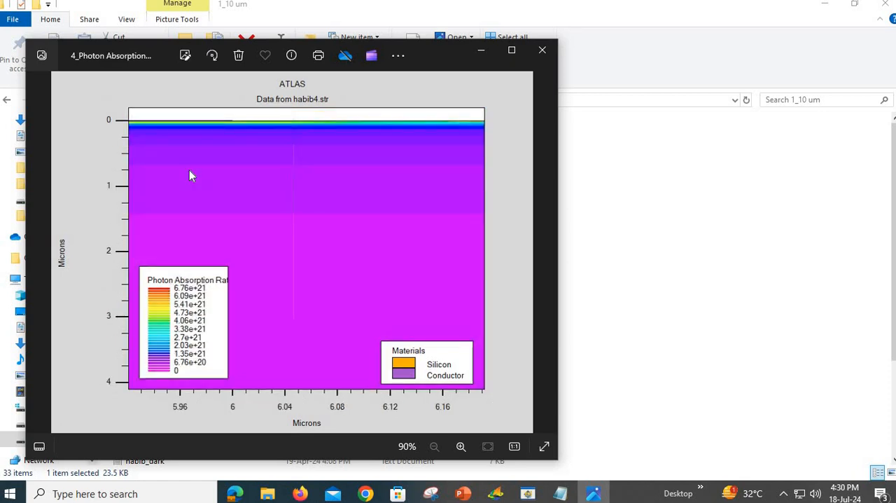
key(Right)
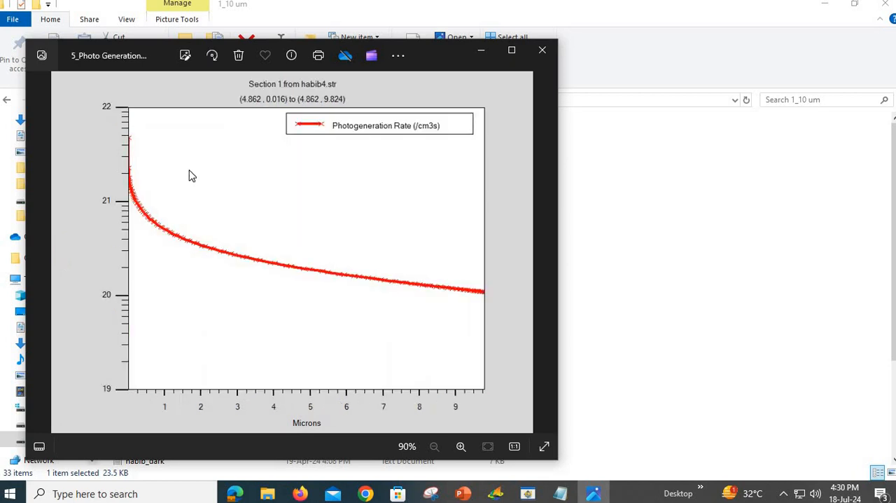
Step: Examine the 10 µm cell's 6_PG EBG, dark and light I-V, power curve and 9_IV FoM images, and close the viewer
key(Right)
key(Right)
key(Right)
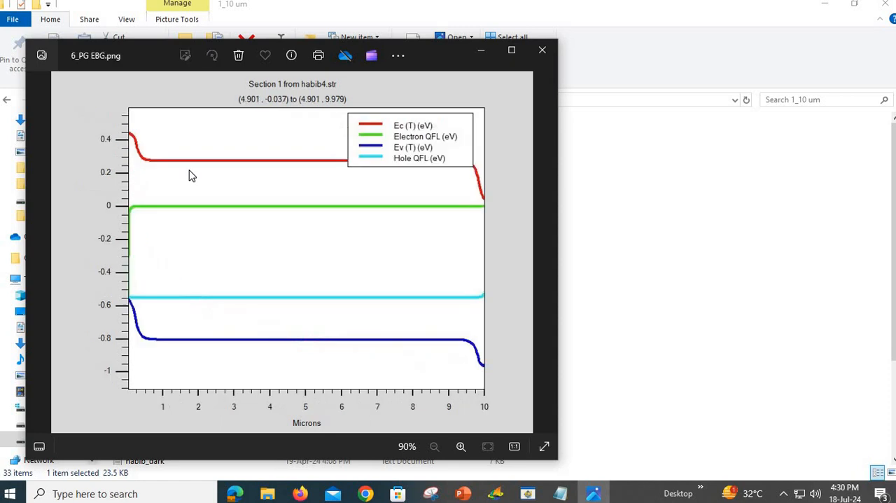
key(Left)
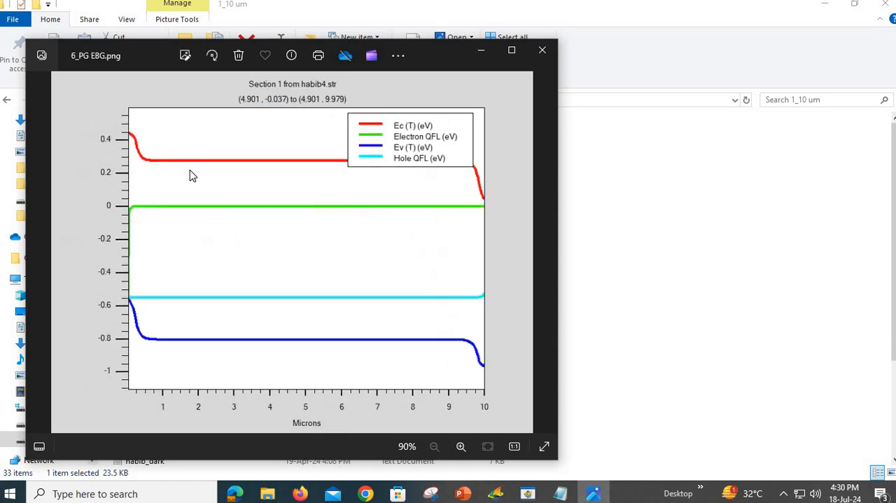
key(Right)
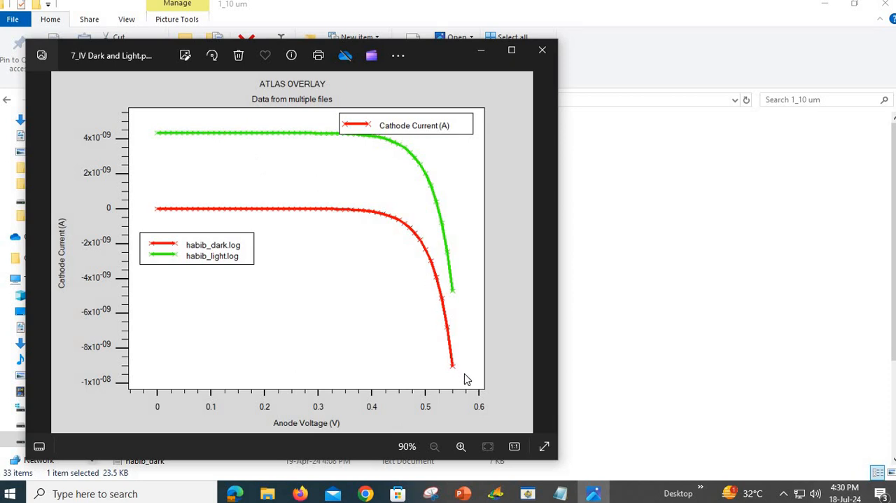
key(Right)
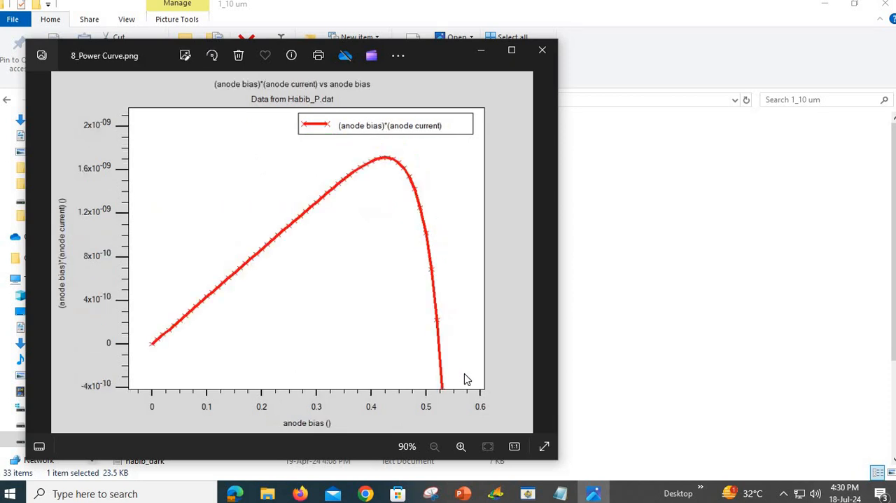
key(Right)
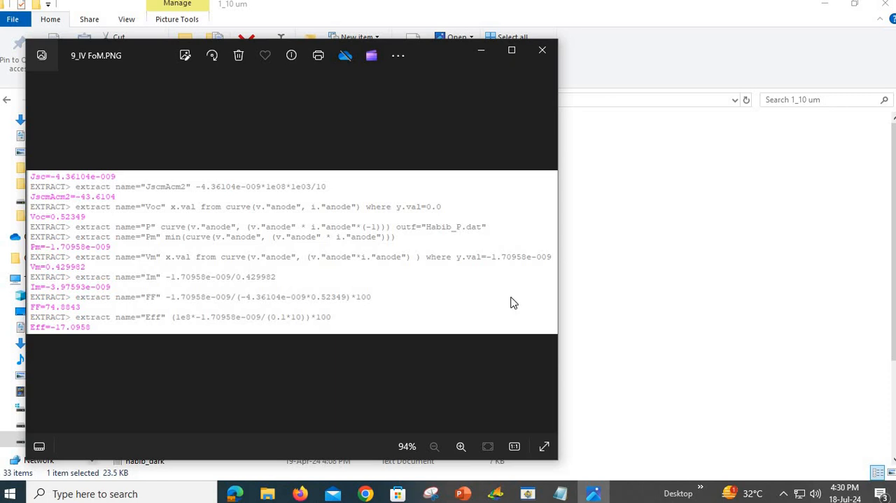
click(542, 51)
Step: Switch to PowerPoint and compare the 10, 20 and 50 µm i-layer figures of merit with the SCAPS batch recording results
click(464, 494)
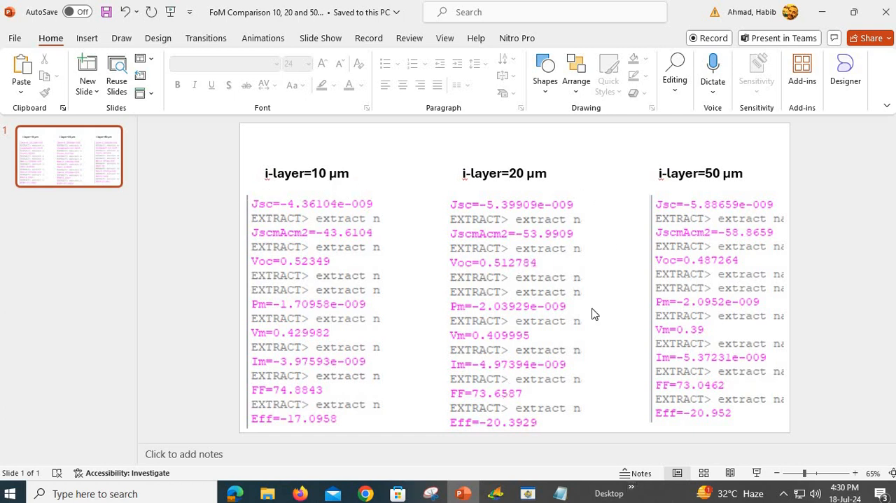
click(528, 493)
drag(490, 42, 752, 78)
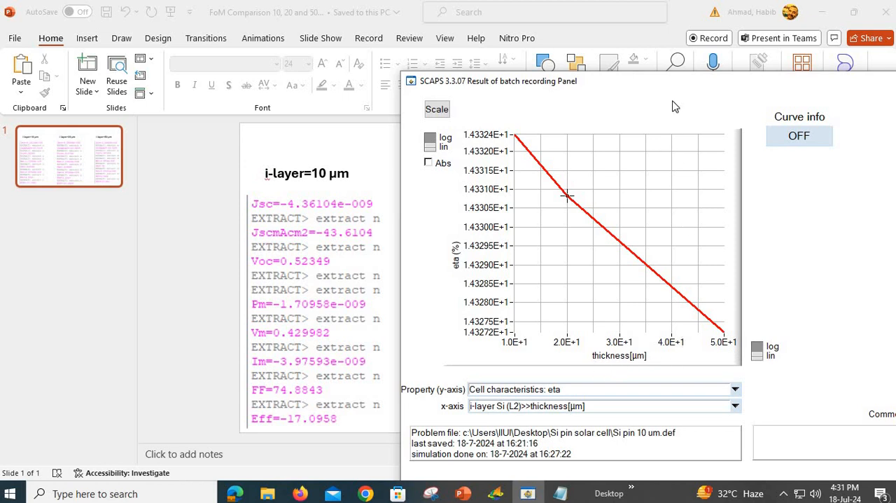
drag(764, 88, 25, 140)
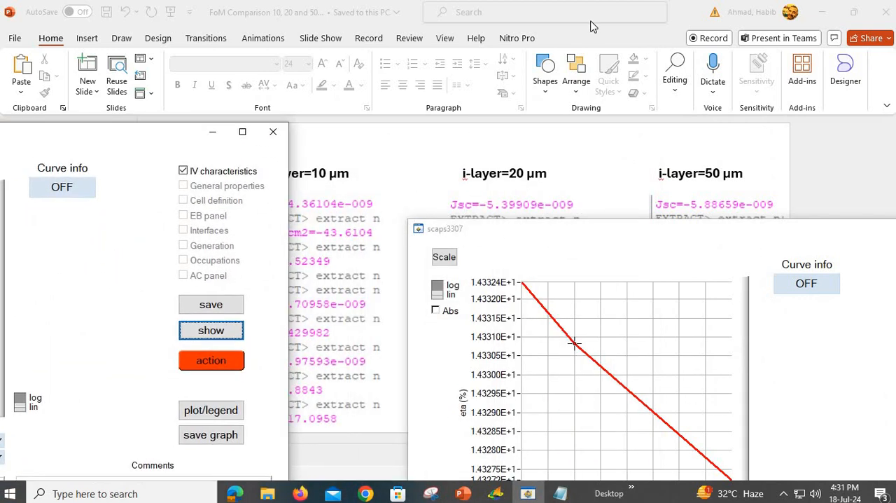
click(621, 110)
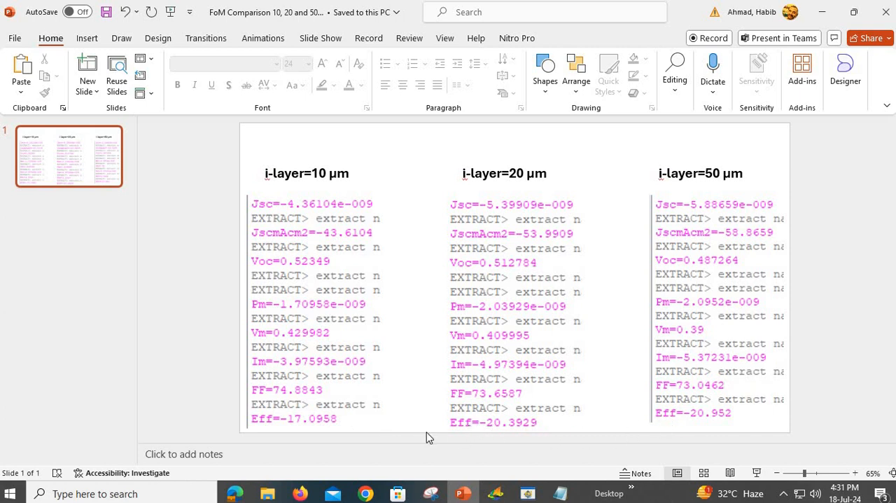
Step: Switch to the SCAPS batch recording results, plot Voc and then eta against i-layer thickness, and compare efficiency with the PowerPoint figures
click(530, 494)
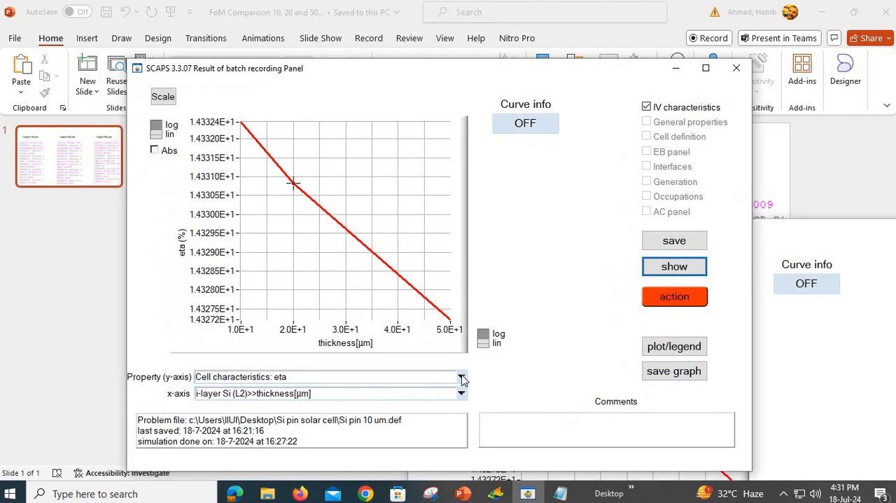
click(462, 378)
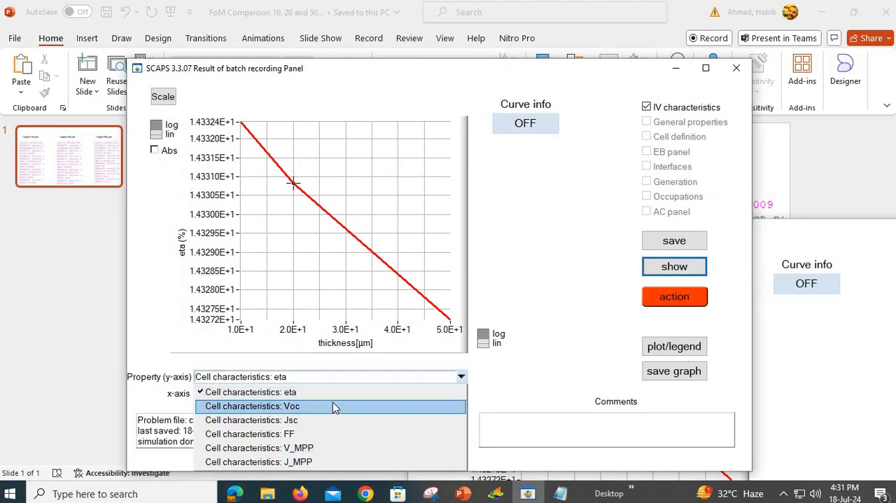
click(333, 404)
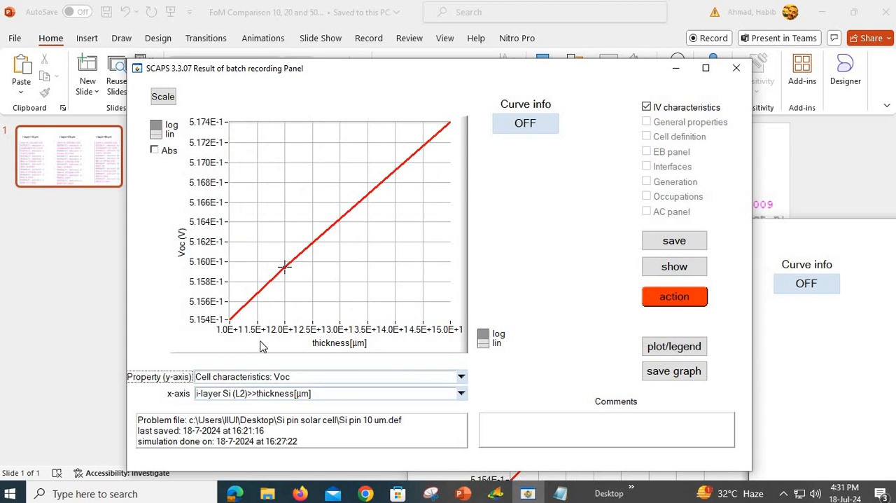
click(461, 379)
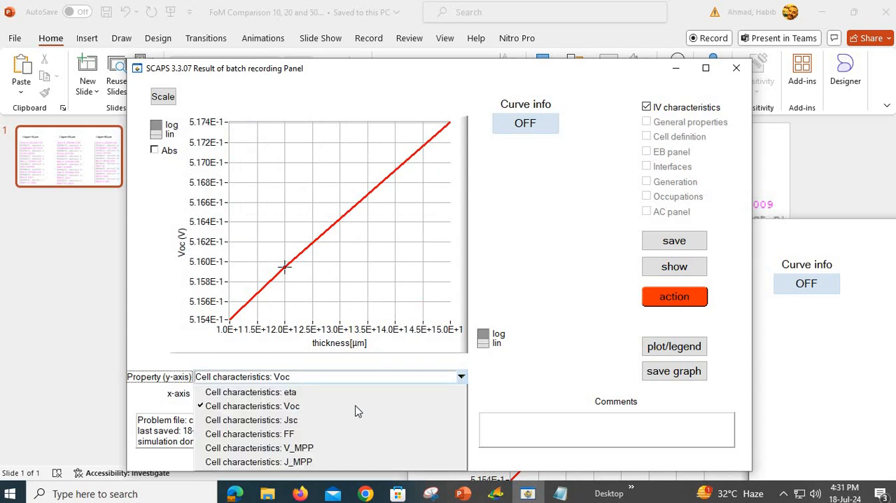
click(307, 391)
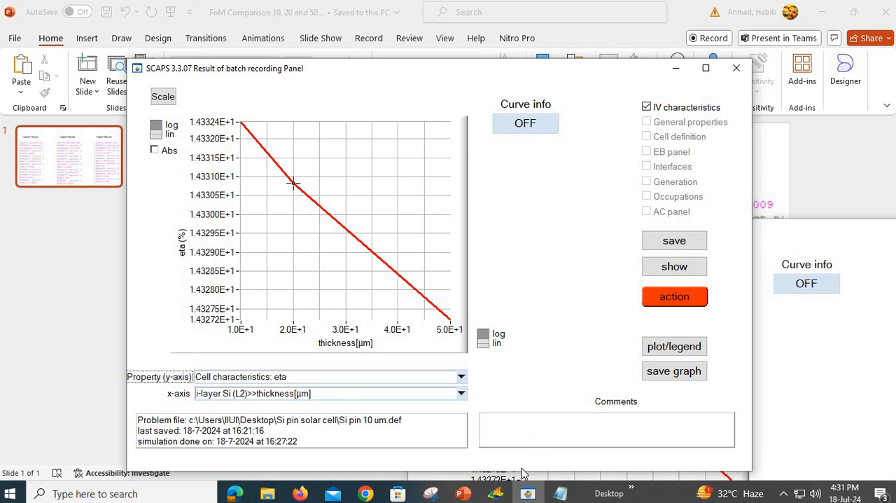
click(463, 493)
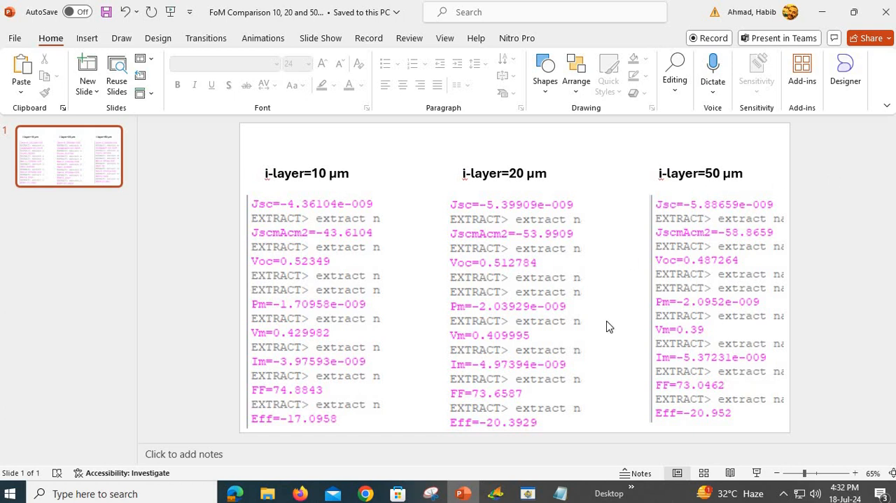
Step: Return to SCAPS, plot Voc against i-layer thickness, and compare it with the Voc figures on the PowerPoint slide
click(528, 493)
click(461, 376)
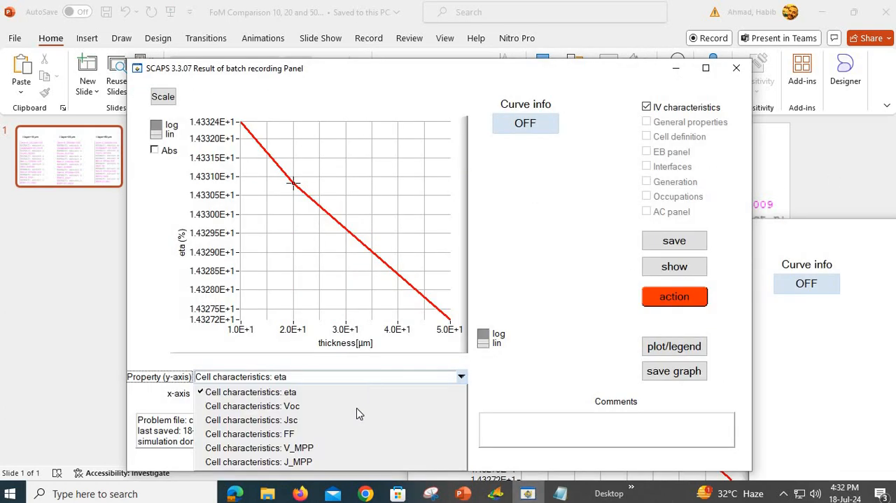
click(280, 405)
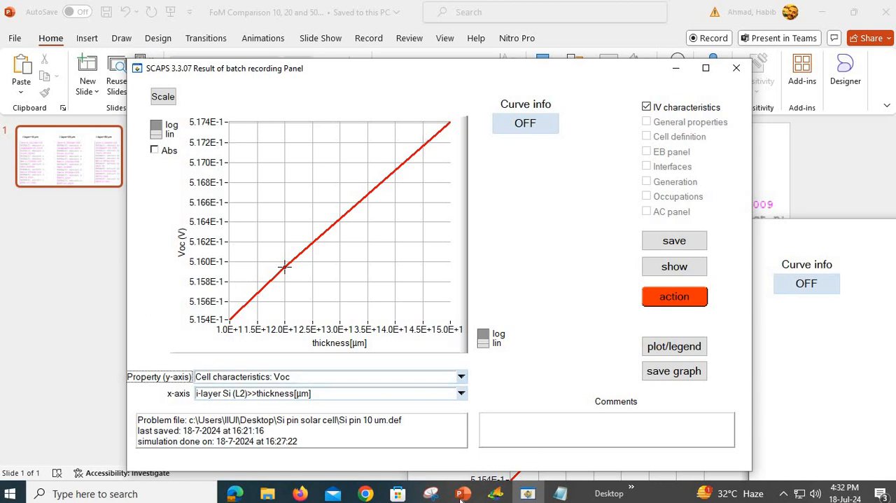
click(420, 392)
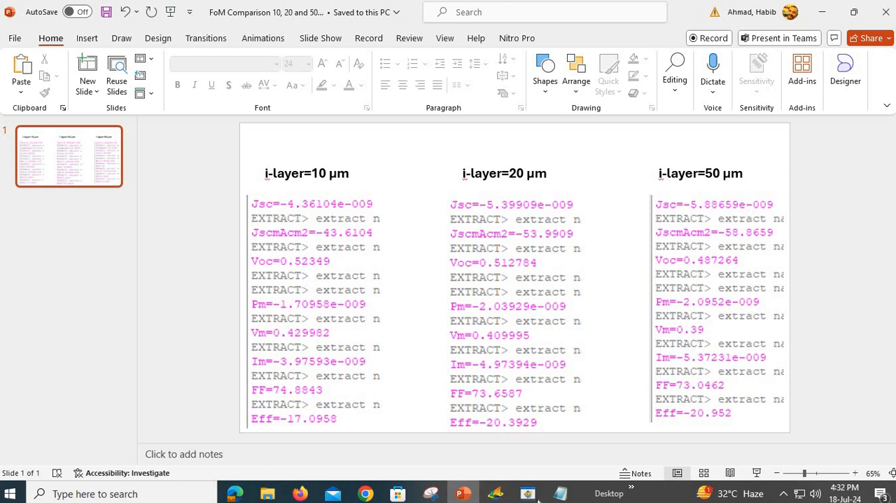
Step: Back in SCAPS, plot Jsc against i-layer thickness and compare the trend with the Jsc figures in PowerPoint
click(455, 277)
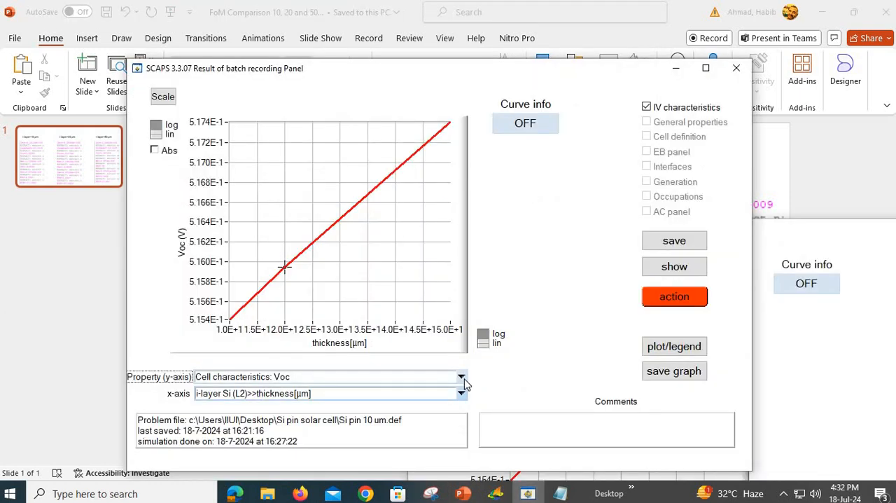
click(462, 377)
click(340, 420)
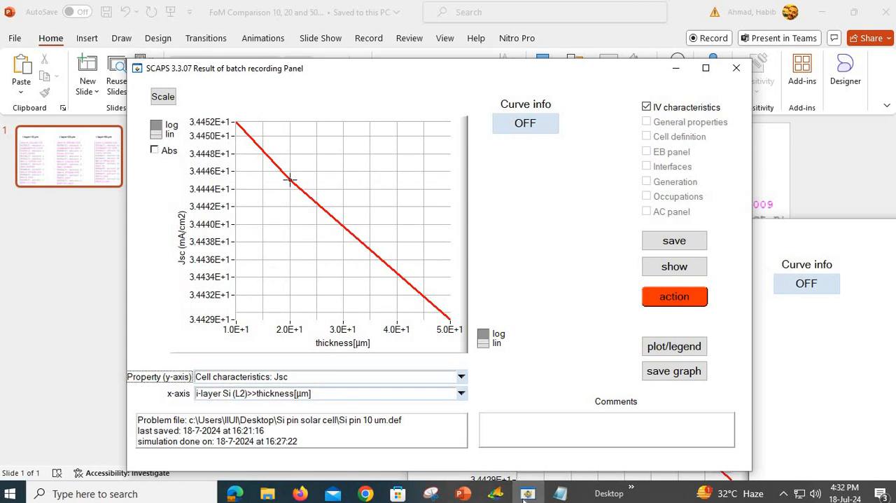
click(462, 493)
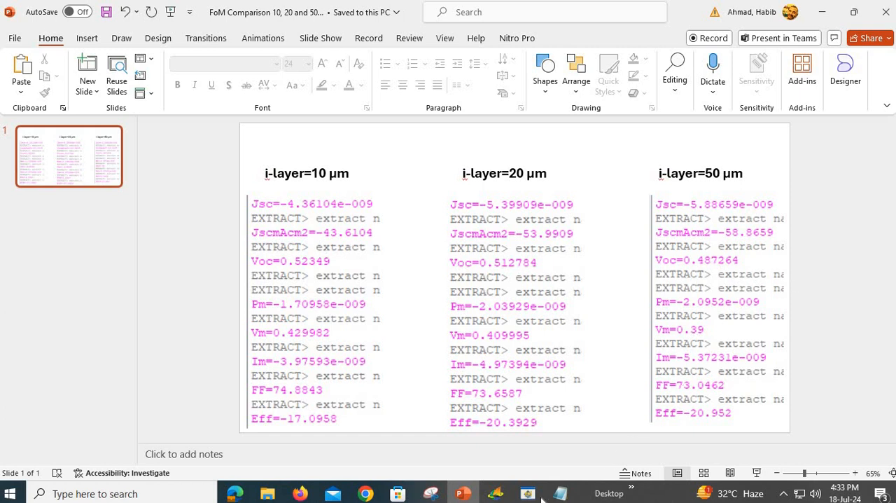
Step: Return to SCAPS, plot FF against i-layer thickness, and compare it with the fill factors in PowerPoint
click(540, 495)
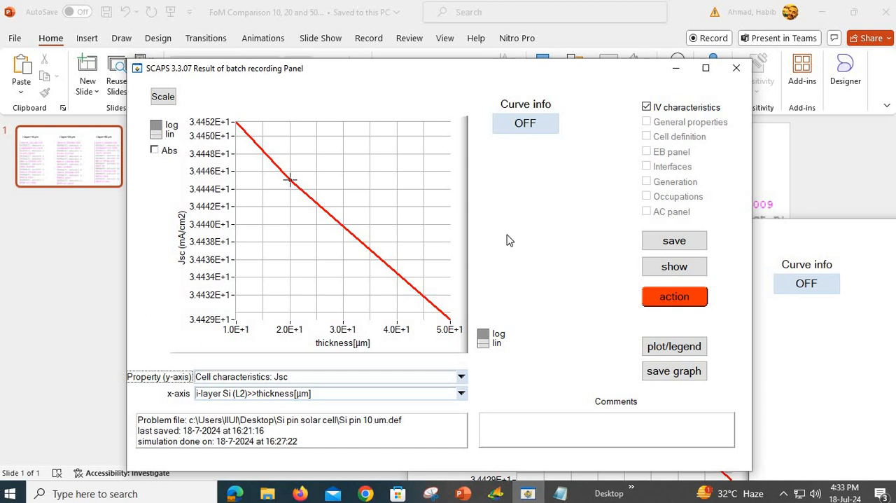
click(461, 376)
click(341, 435)
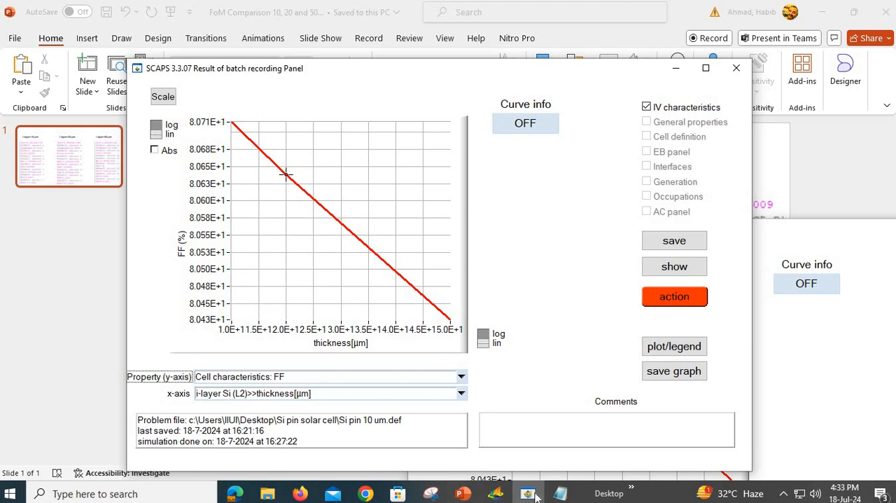
click(460, 498)
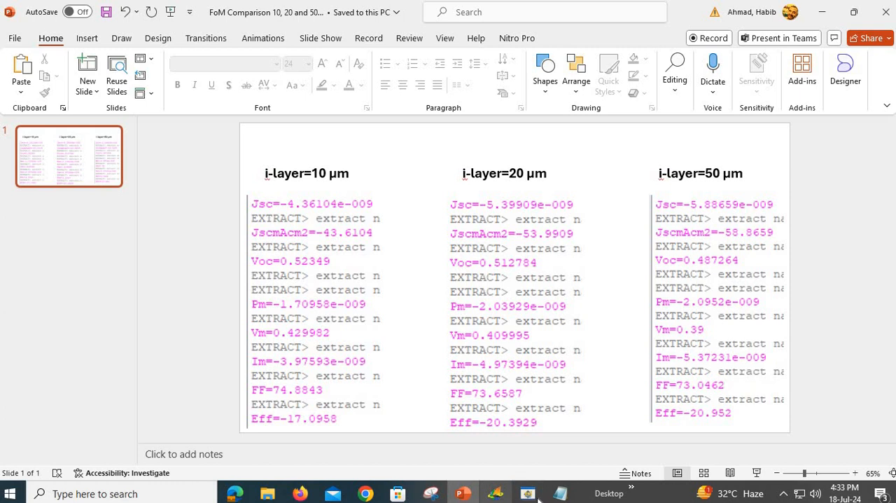
Step: Switch back to SCAPS, go from the batch recording results to the Action Panel, and maximize it
key(alt+Tab)
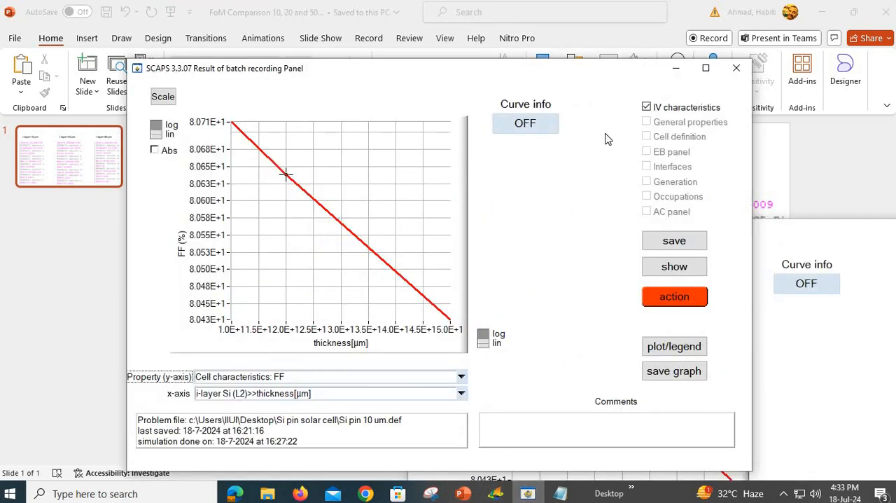
click(462, 378)
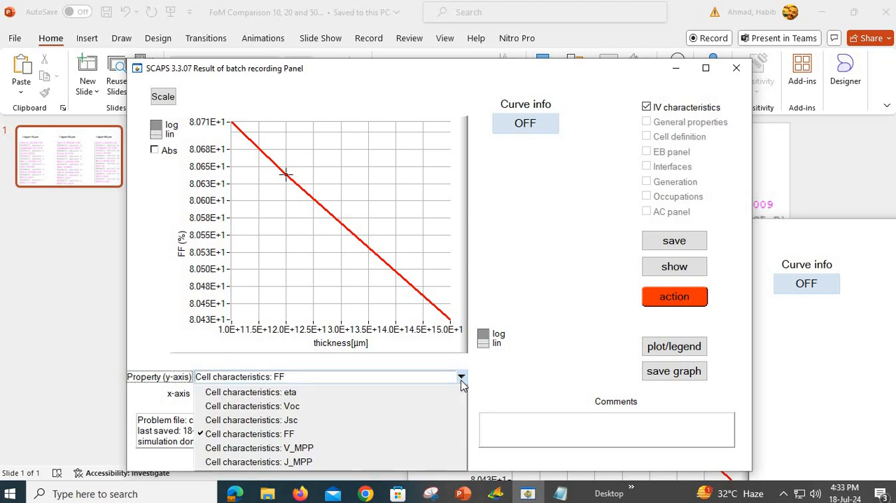
click(544, 257)
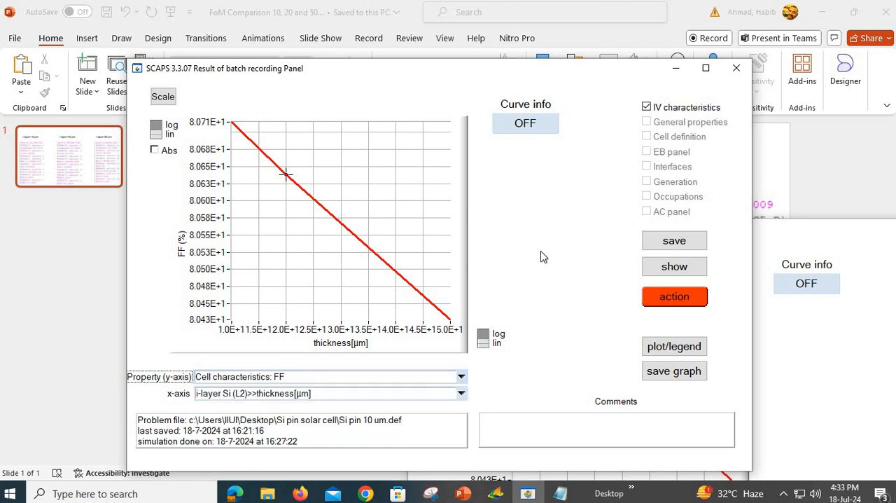
click(683, 299)
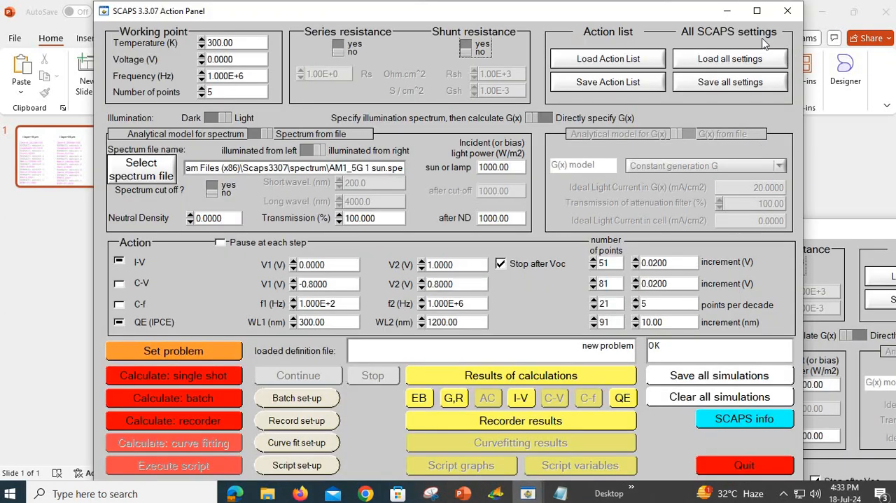
click(756, 11)
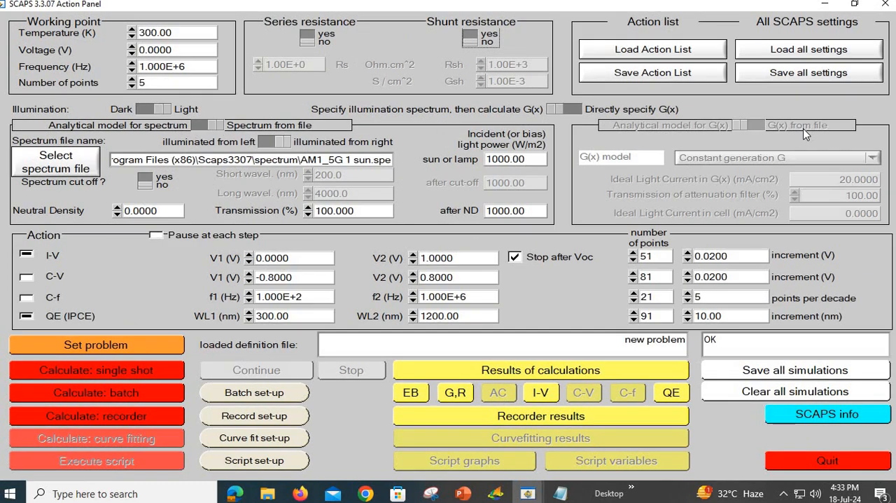